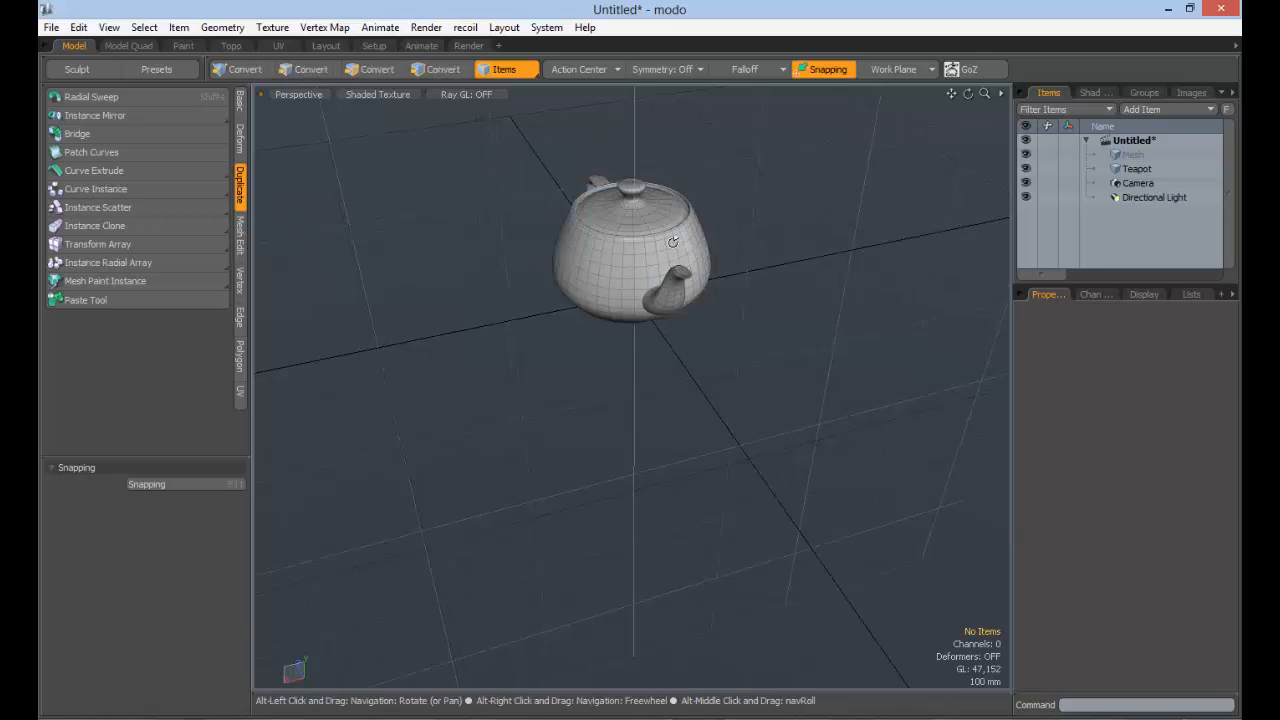
# Step: Duplicate the Teapot mesh item
pyautogui.keyDown('alt'); pyautogui.moveTo(673, 242); pyautogui.dragTo(712, 243); pyautogui.keyUp('alt')
pyautogui.keyDown('ctrl'); pyautogui.keyDown('alt'); pyautogui.moveTo(712, 243); pyautogui.dragTo(782, 231); pyautogui.keyUp('alt'); pyautogui.keyUp('ctrl')
pyautogui.keyDown('ctrl'); pyautogui.keyDown('alt'); pyautogui.moveTo(782, 231); pyautogui.dragTo(838, 228); pyautogui.keyUp('alt'); pyautogui.keyUp('ctrl')
pyautogui.keyDown('alt'); pyautogui.moveTo(838, 228); pyautogui.dragTo(608, 285); pyautogui.keyUp('alt')
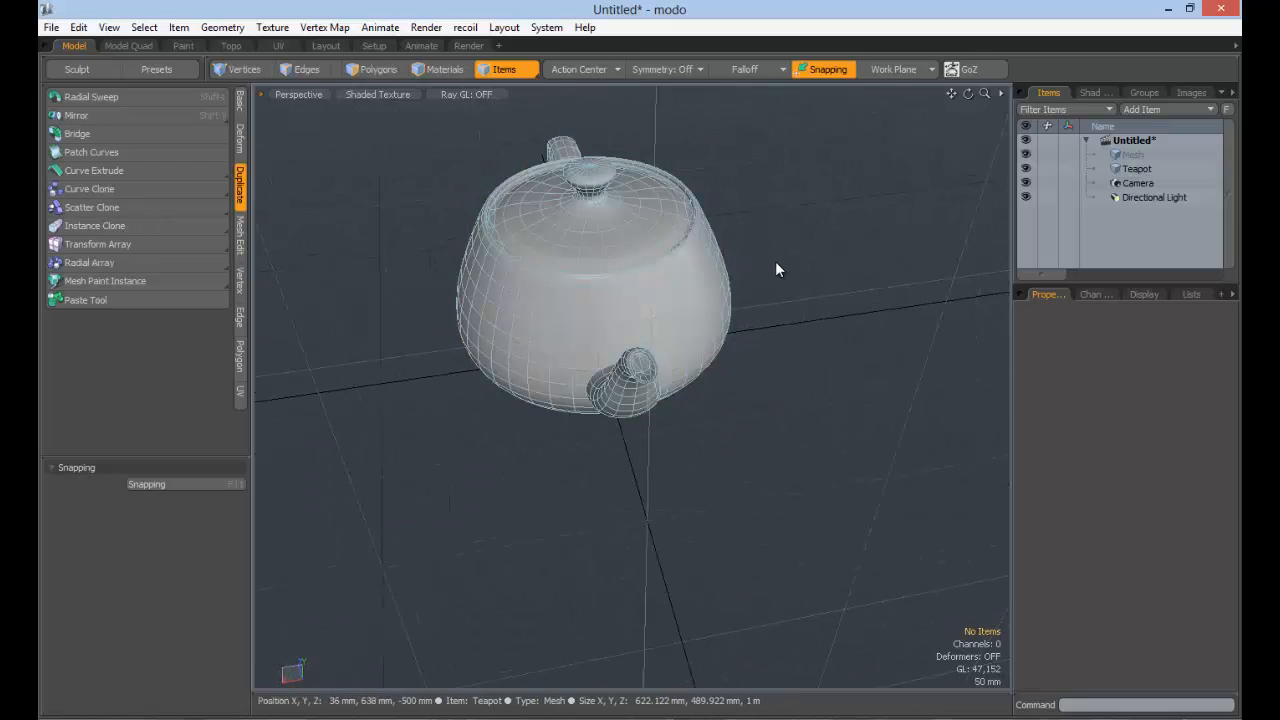
pyautogui.click(658, 270)
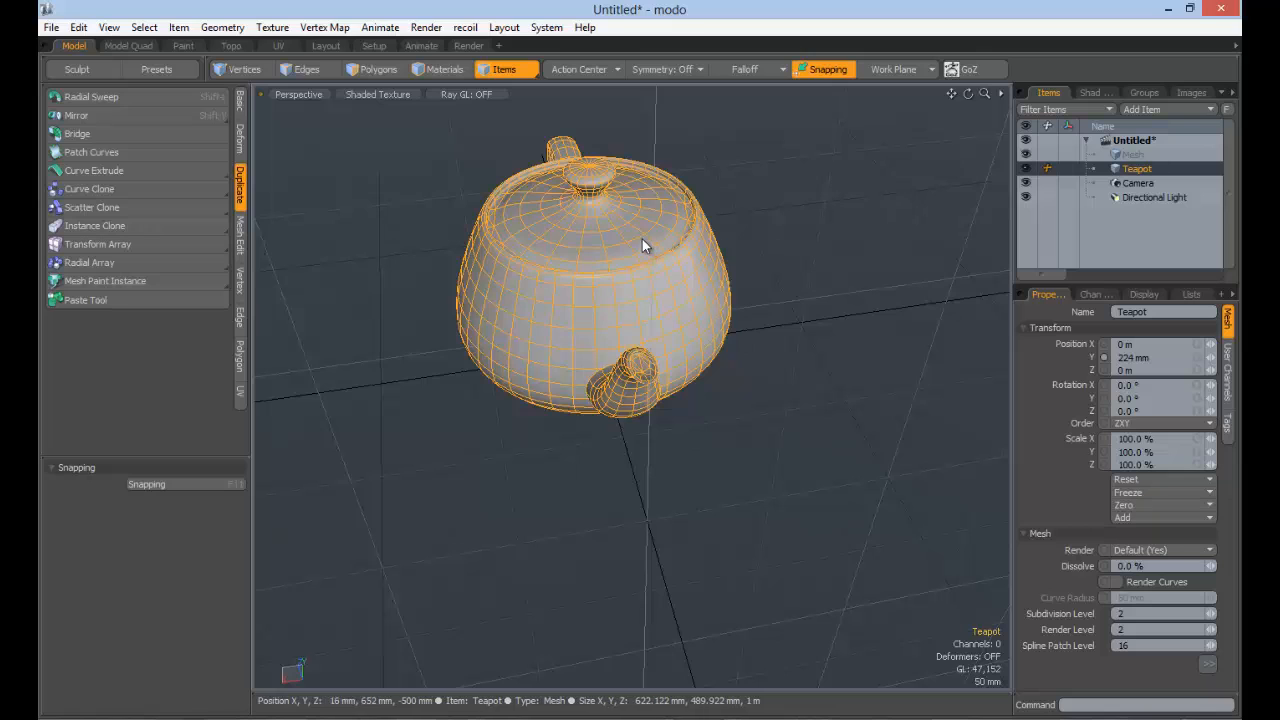
pyautogui.rightClick(642, 239)
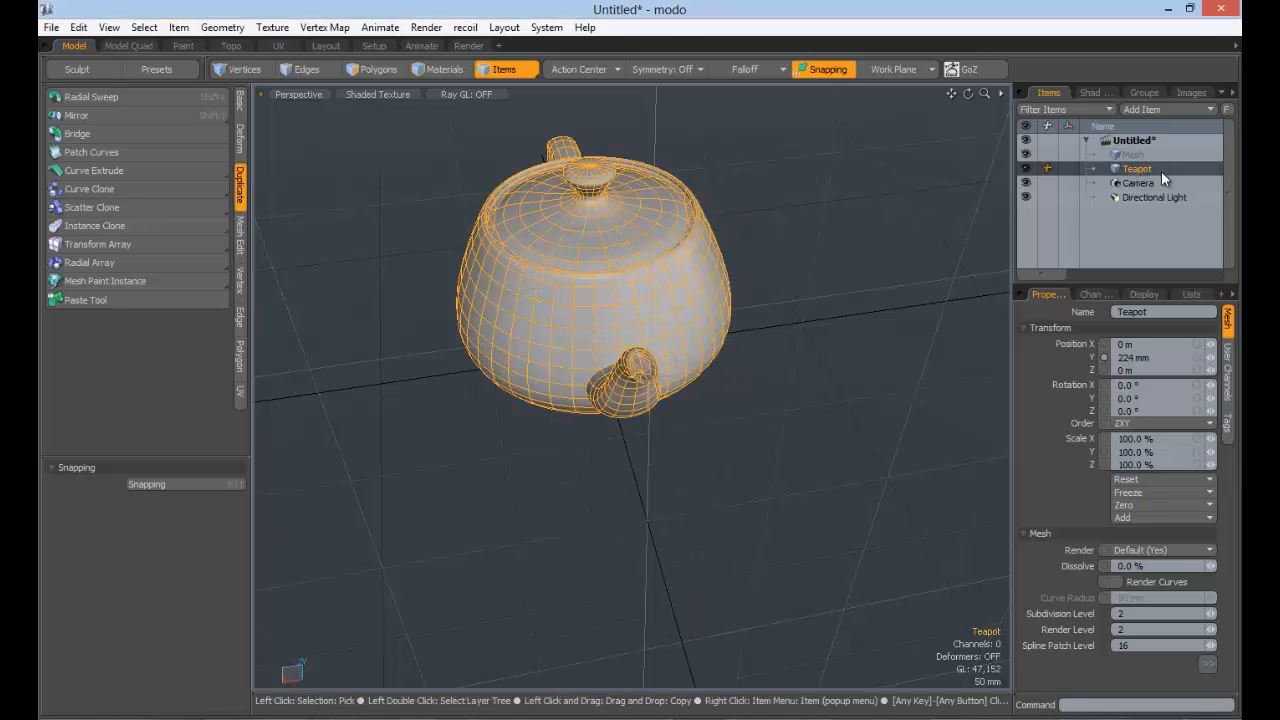
pyautogui.rightClick(1145, 167)
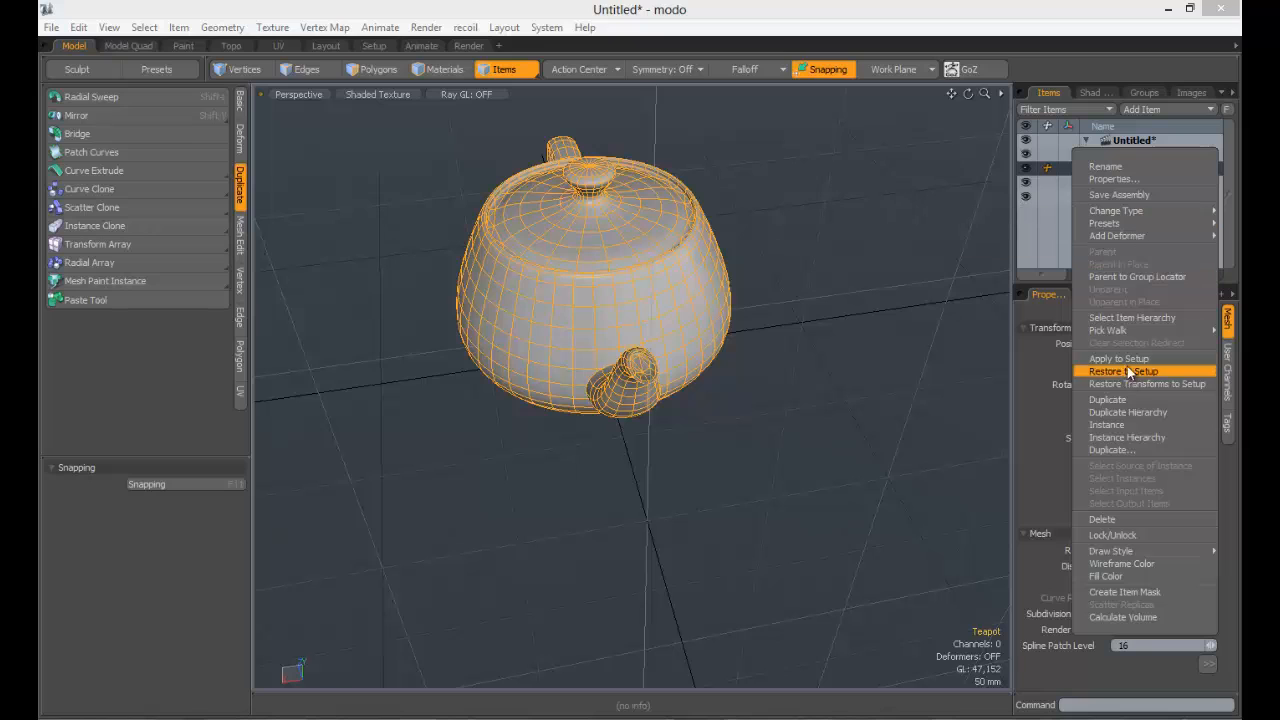
pyautogui.click(1126, 399)
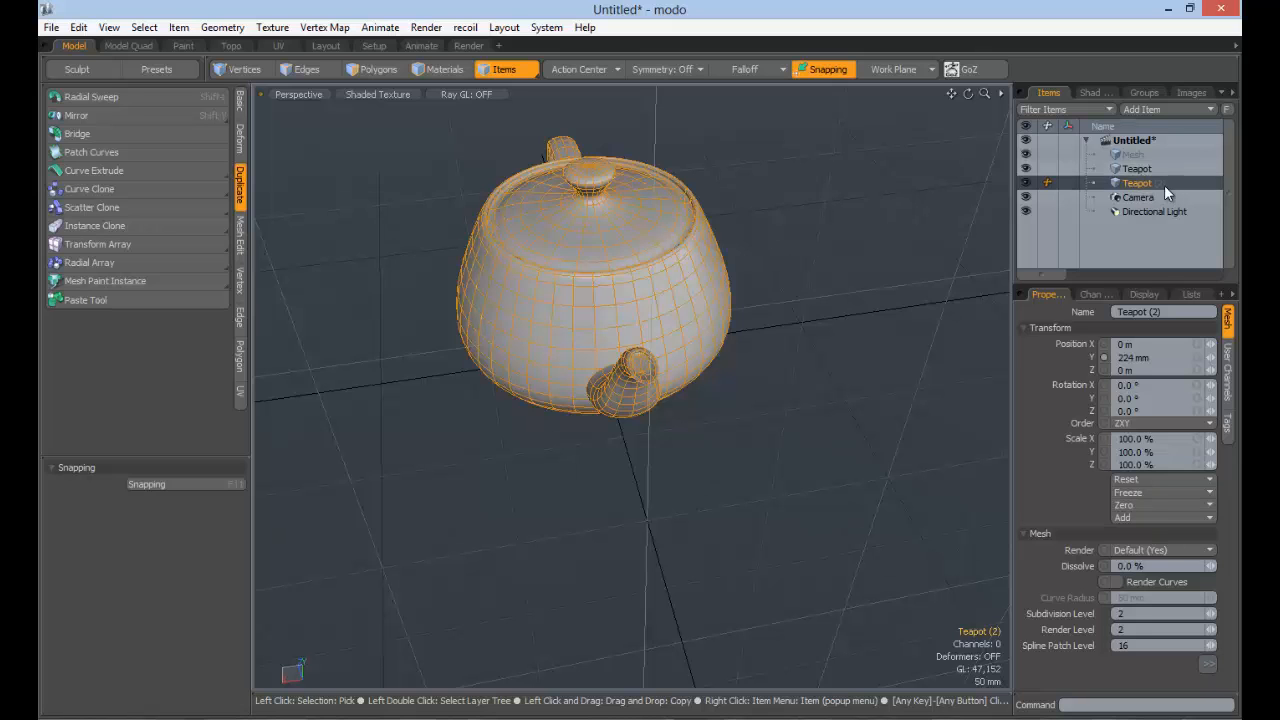
# Step: Move the duplicate teapot along X to about -740 mm, clear of the original, and deselect it
pyautogui.keyDown('alt'); pyautogui.moveTo(757, 274); pyautogui.dragTo(720, 339); pyautogui.keyUp('alt')
pyautogui.press('w')
pyautogui.moveTo(601, 314); pyautogui.dragTo(800, 277)
pyautogui.press('q')
pyautogui.click(668, 172)
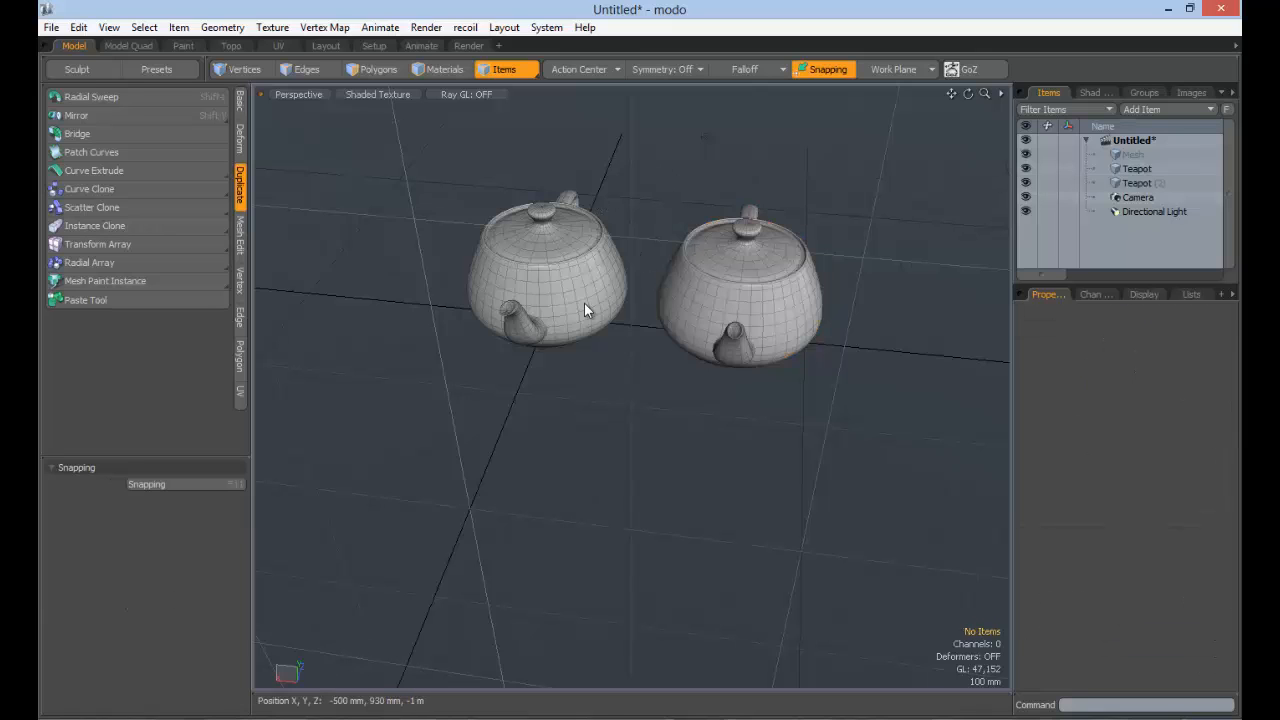
# Step: Select the duplicate and the original teapot in turn to compare them as separate mesh items
pyautogui.click(780, 296)
pyautogui.click(600, 267)
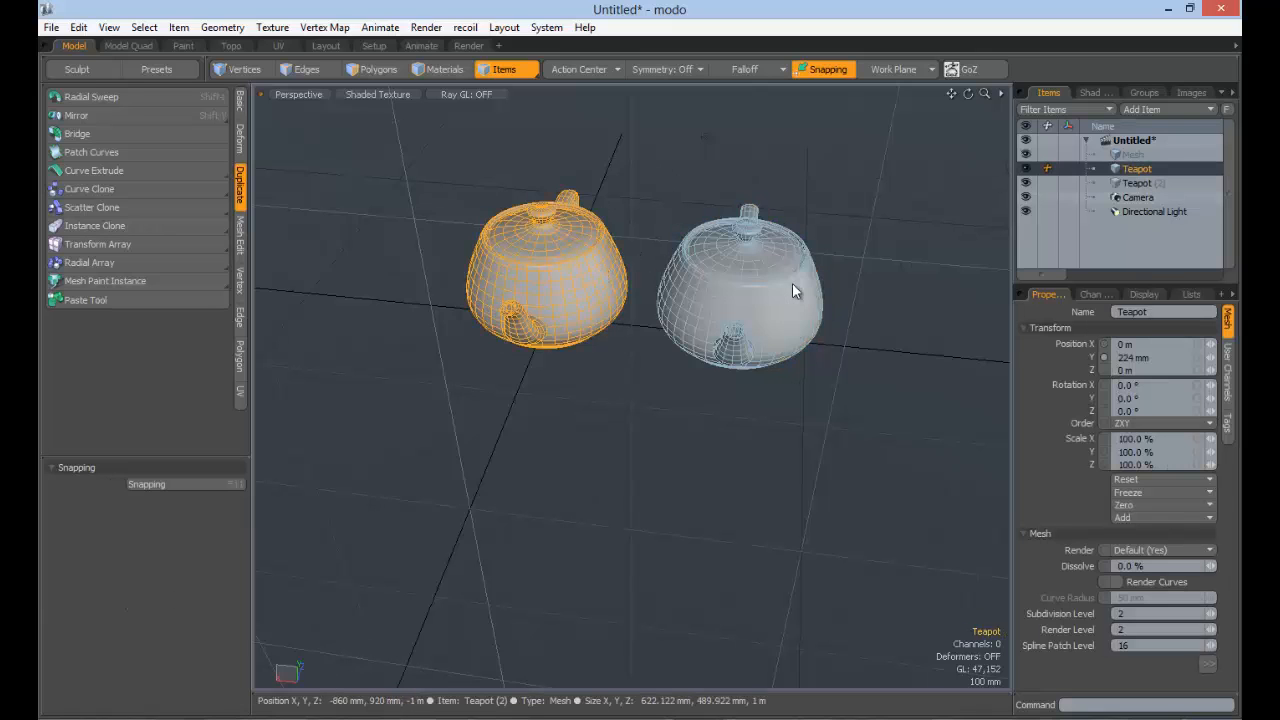
pyautogui.click(792, 286)
pyautogui.click(598, 258)
# Step: Try the Rotate tool on the duplicate teapot and undo the change
pyautogui.keyDown('alt'); pyautogui.moveTo(777, 188); pyautogui.dragTo(754, 291); pyautogui.keyUp('alt')
pyautogui.click(769, 262)
pyautogui.press('e')
pyautogui.hotkey('ctrl', 'z')
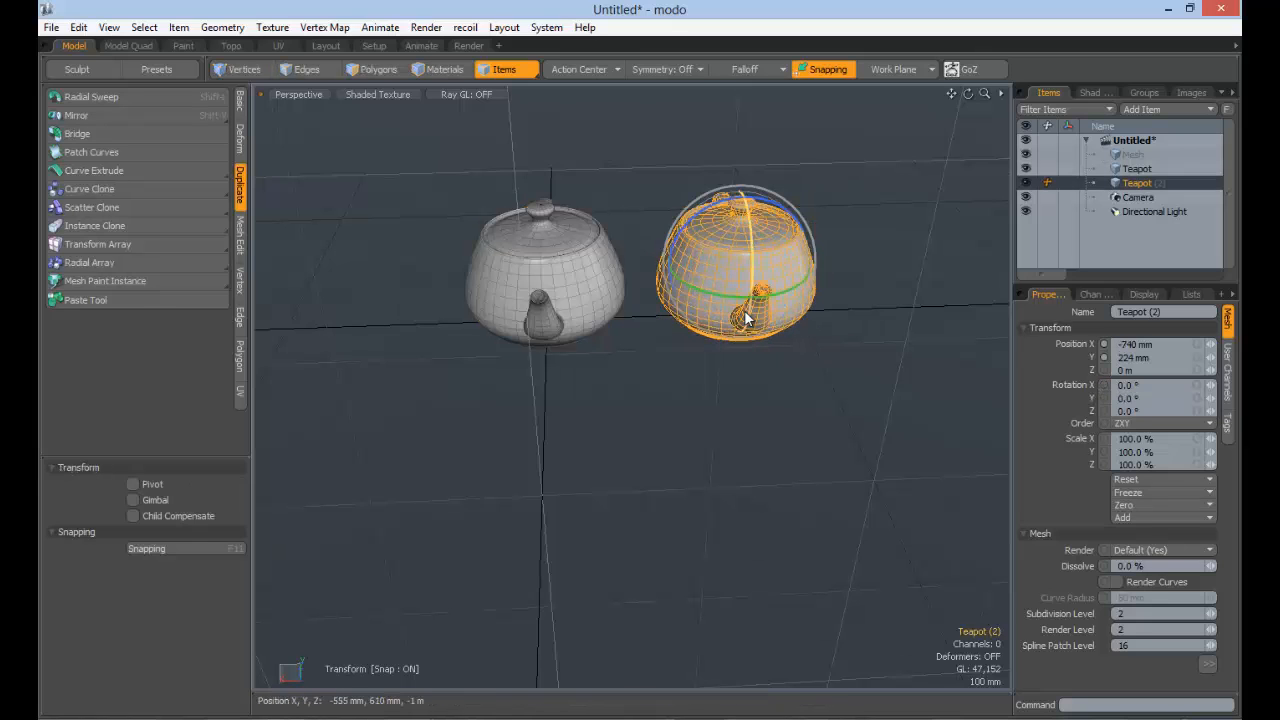
# Step: Move the duplicate teapot farther from the original along X, to about -810 mm
pyautogui.press('w')
pyautogui.moveTo(691, 266); pyautogui.dragTo(704, 268)
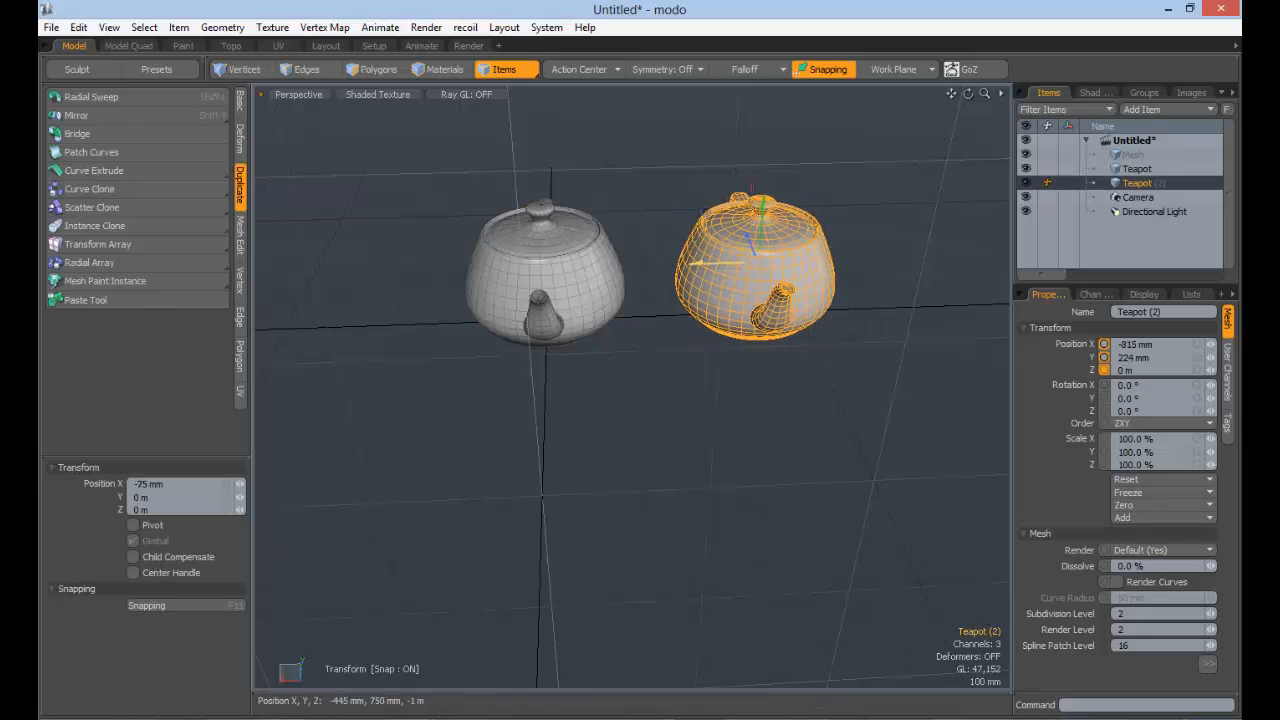
pyautogui.press('space')
# Step: Create an instance of the original Teapot item
pyautogui.click(566, 268)
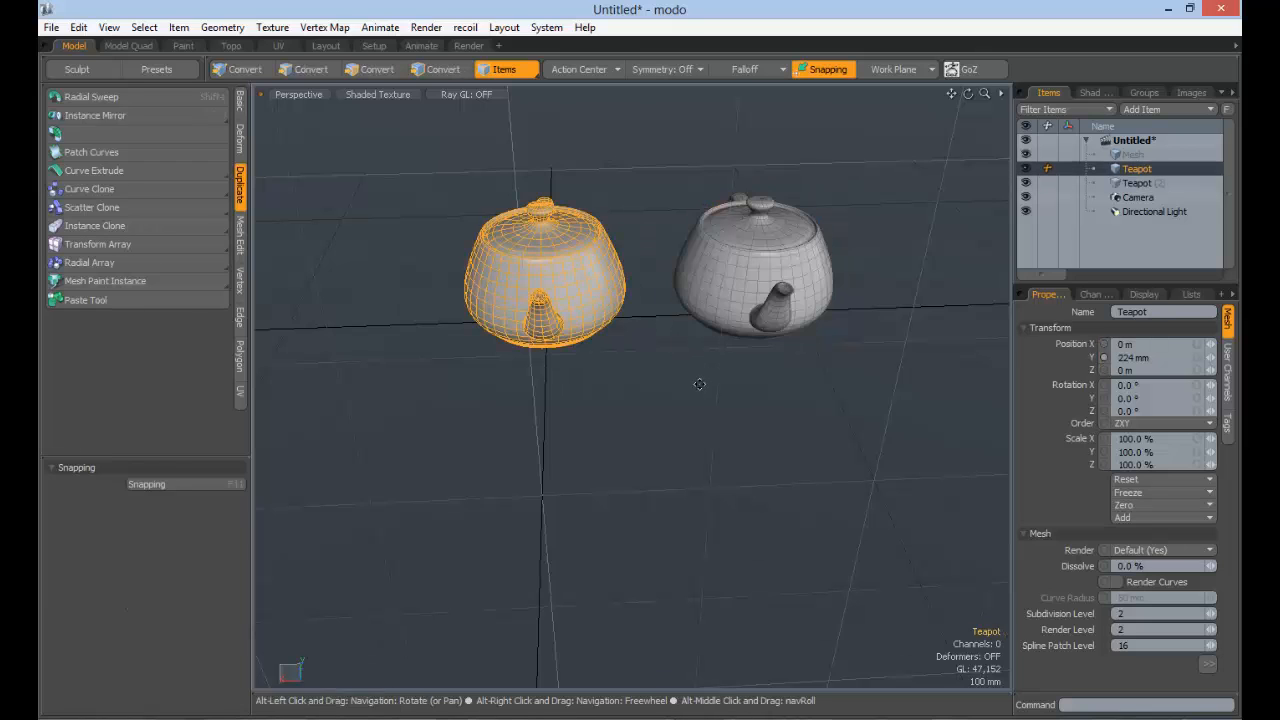
pyautogui.keyDown('alt'); pyautogui.keyDown('shift'); pyautogui.moveTo(700, 383); pyautogui.dragTo(797, 388); pyautogui.keyUp('shift'); pyautogui.keyUp('alt')
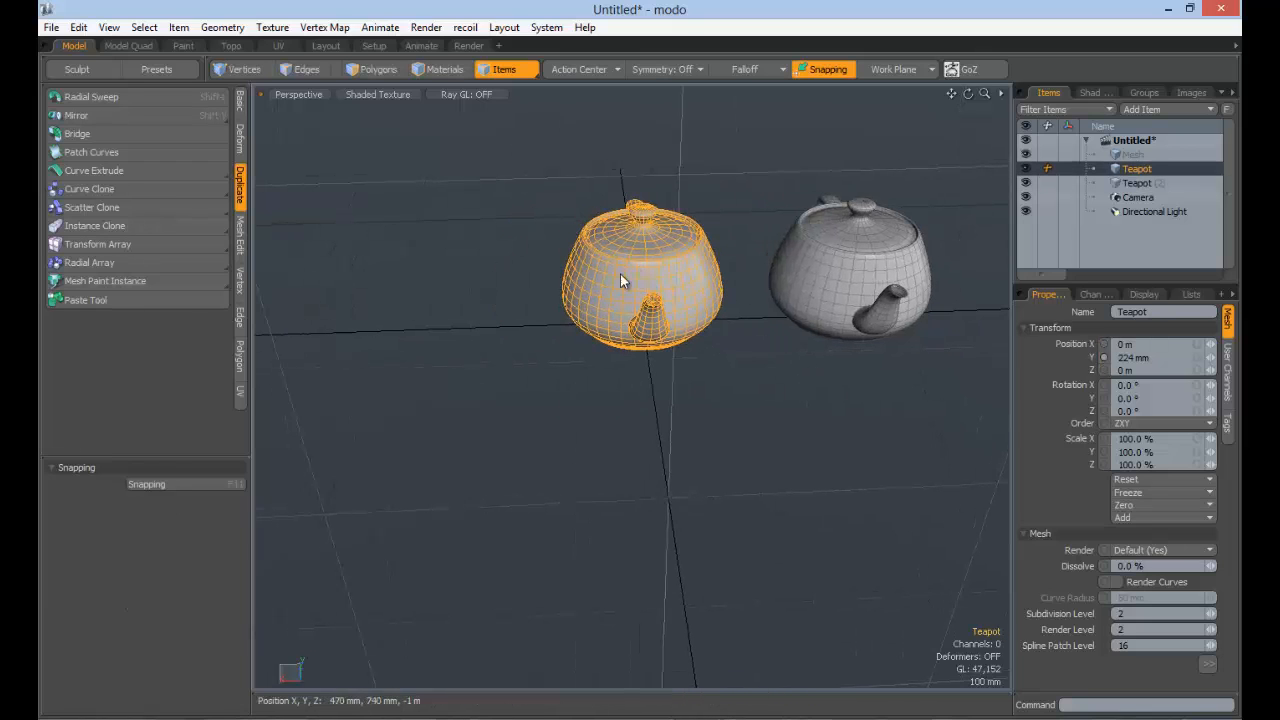
pyautogui.keyDown('alt'); pyautogui.moveTo(628, 271); pyautogui.dragTo(674, 286); pyautogui.keyUp('alt')
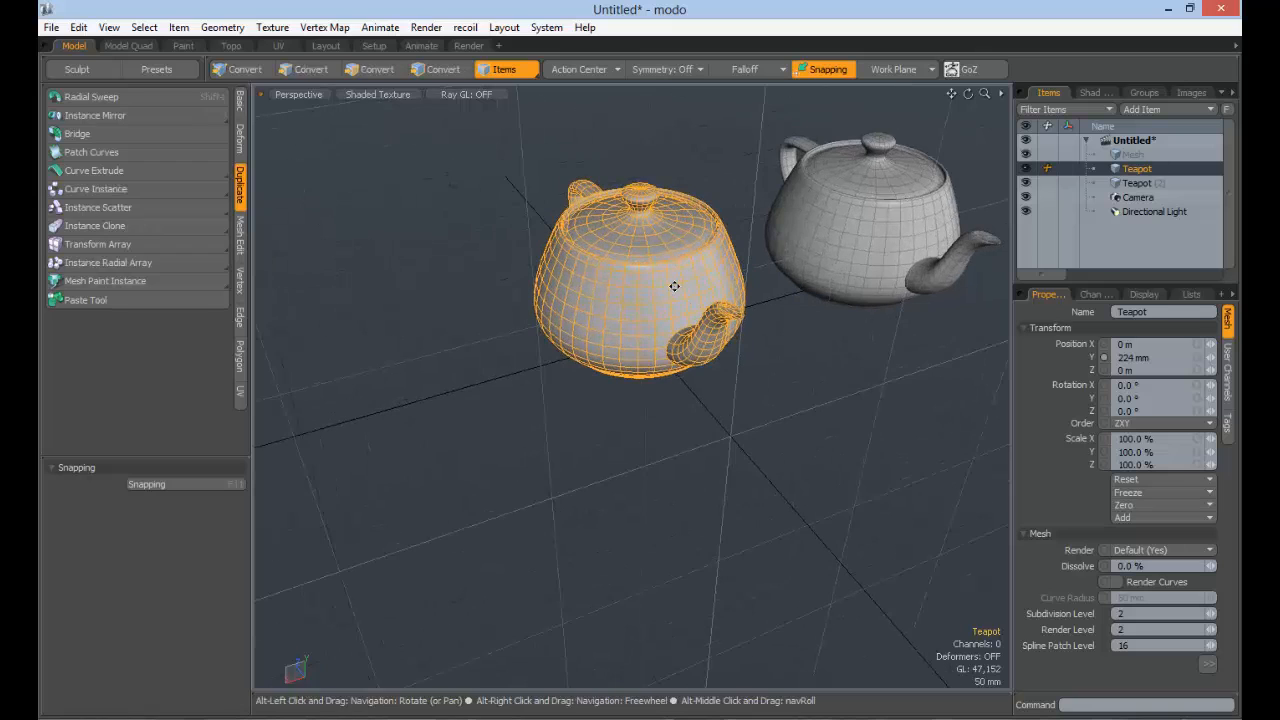
pyautogui.keyDown('alt'); pyautogui.keyDown('shift'); pyautogui.moveTo(520, 348); pyautogui.dragTo(558, 338); pyautogui.keyUp('shift'); pyautogui.keyUp('alt')
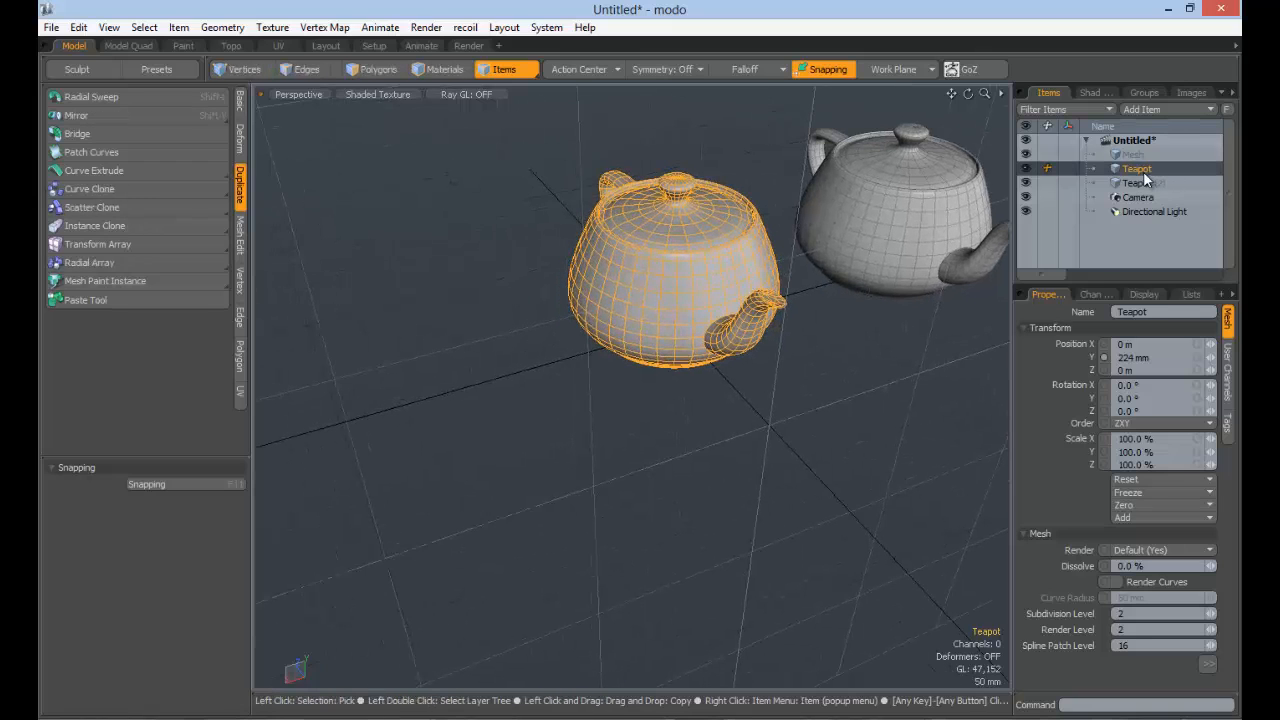
pyautogui.rightClick(1139, 172)
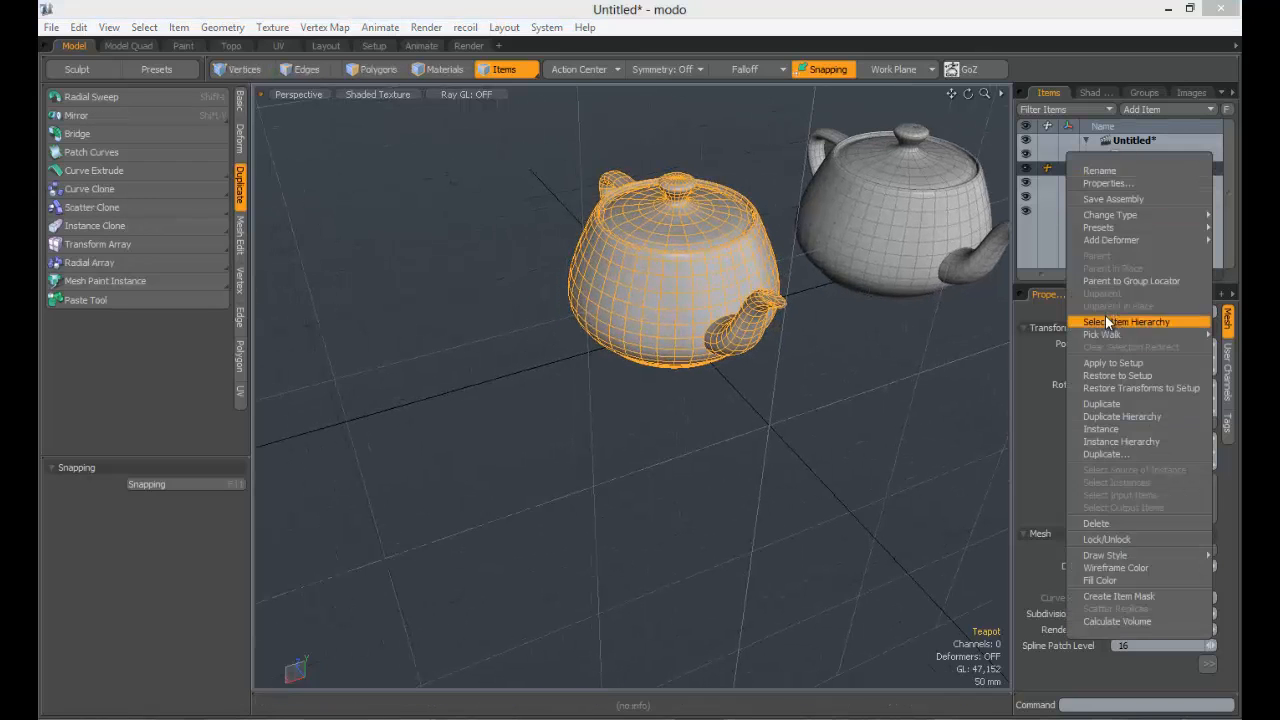
pyautogui.rightClick(656, 244)
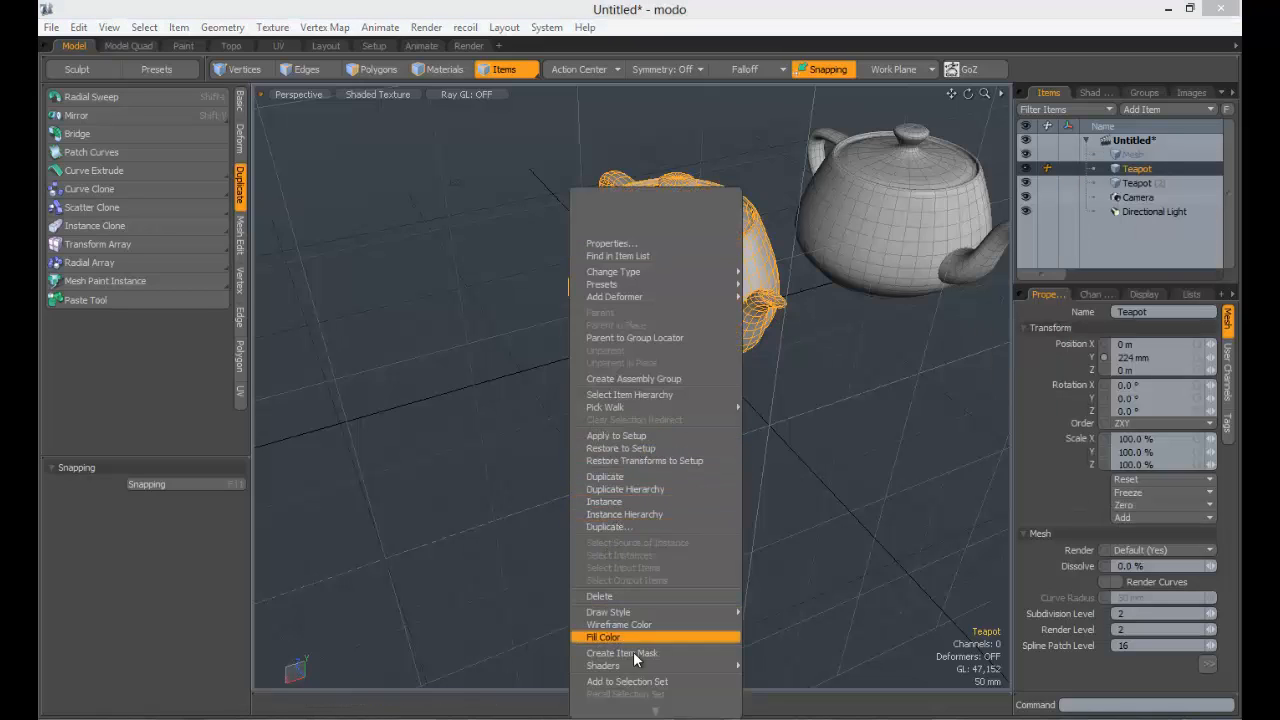
pyautogui.scroll(-1, 633, 651)
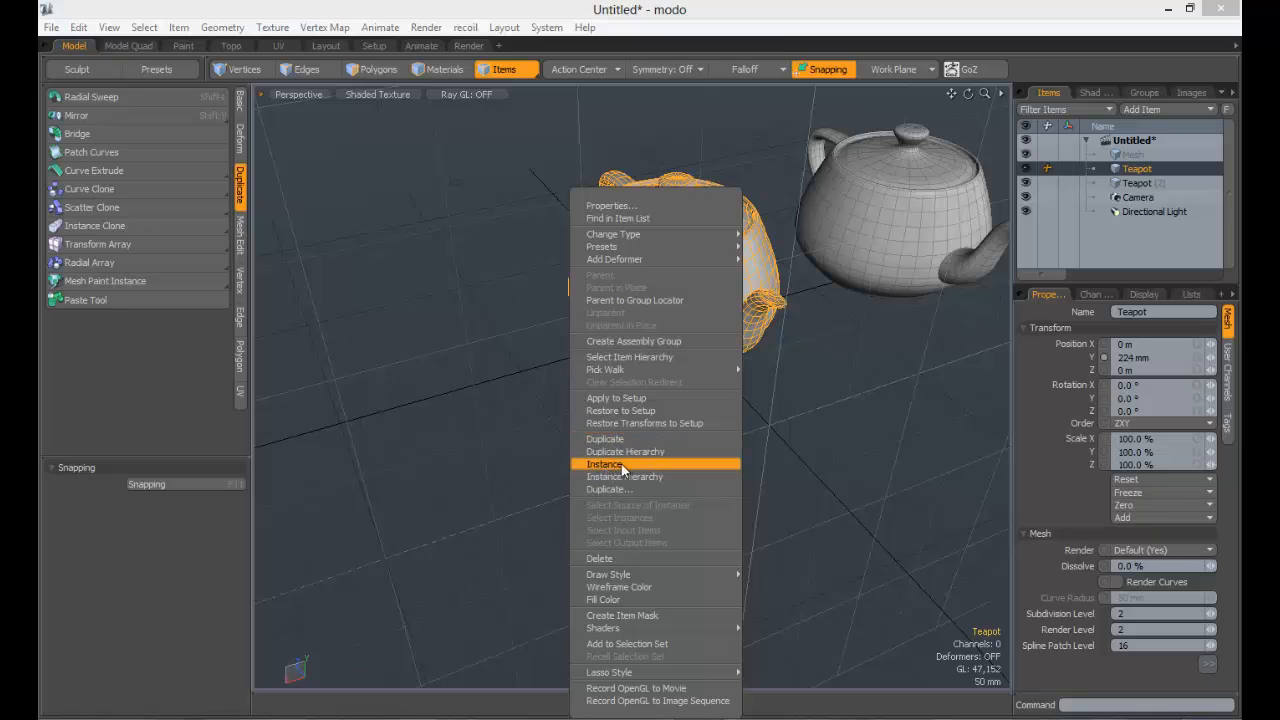
pyautogui.click(607, 473)
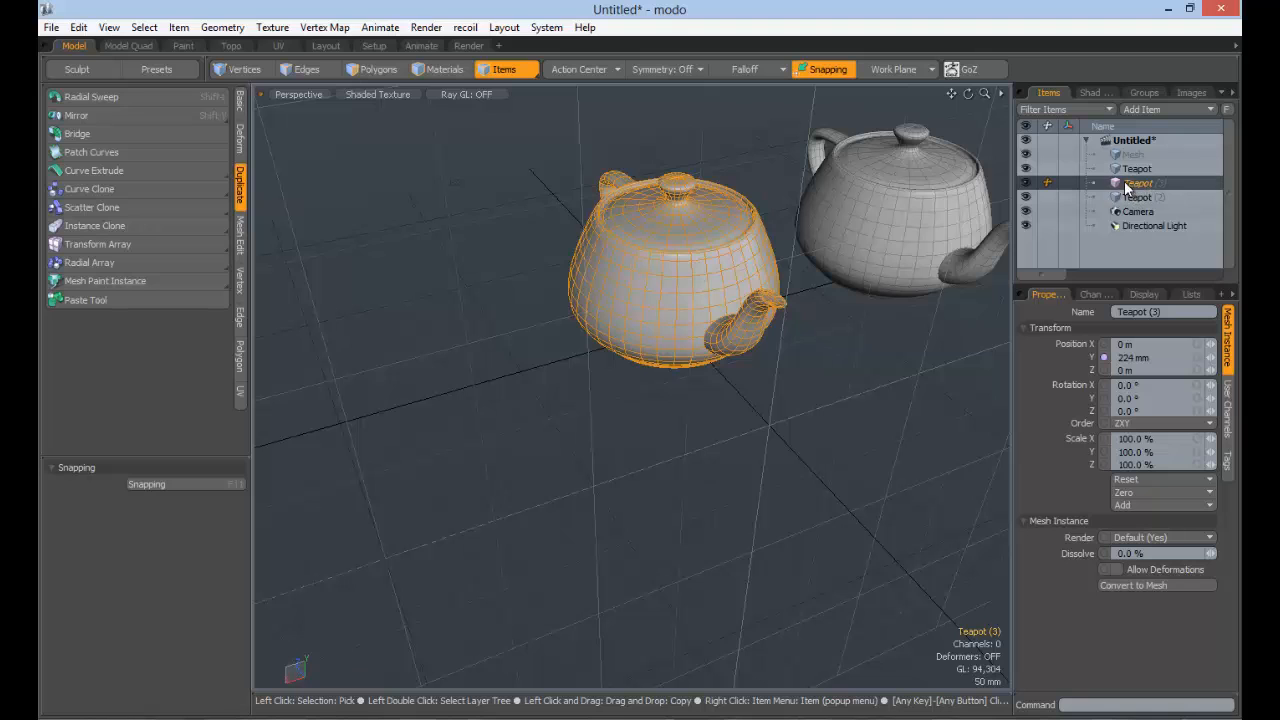
# Step: Move the teapot instance along X to about 740 mm, on the opposite side from the duplicate, and deselect it
pyautogui.press('w')
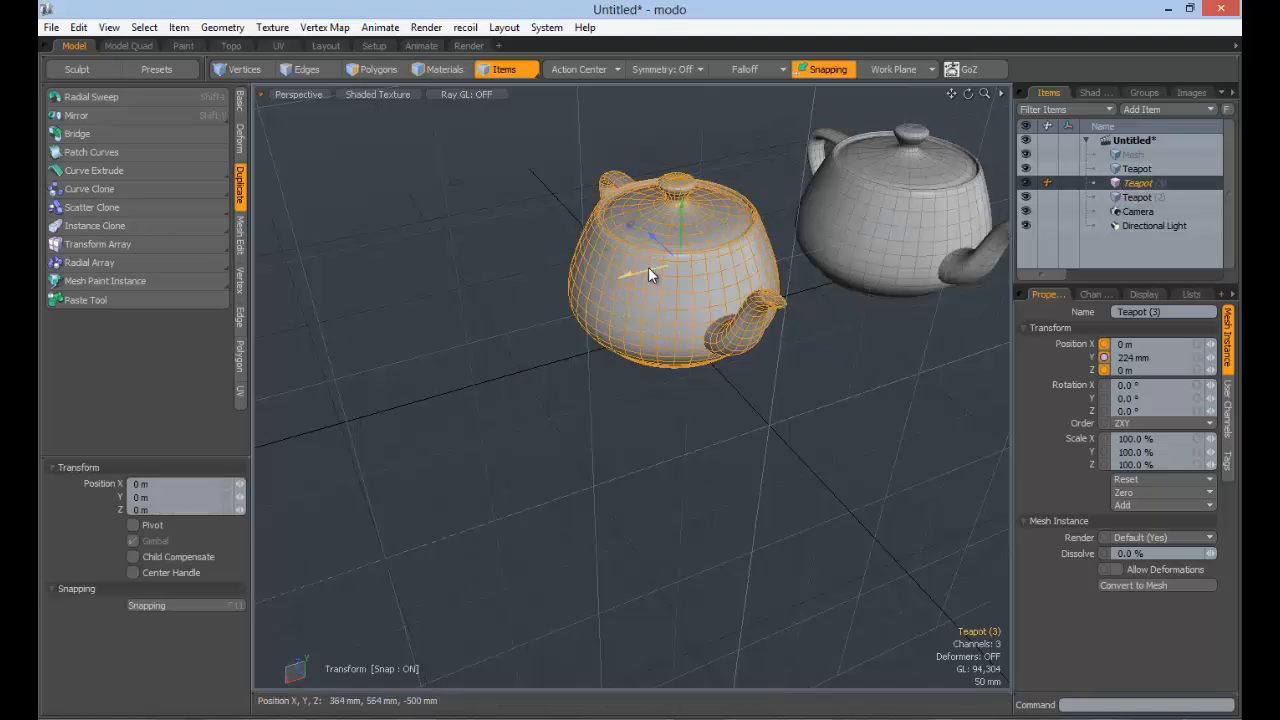
pyautogui.moveTo(648, 267); pyautogui.dragTo(400, 330)
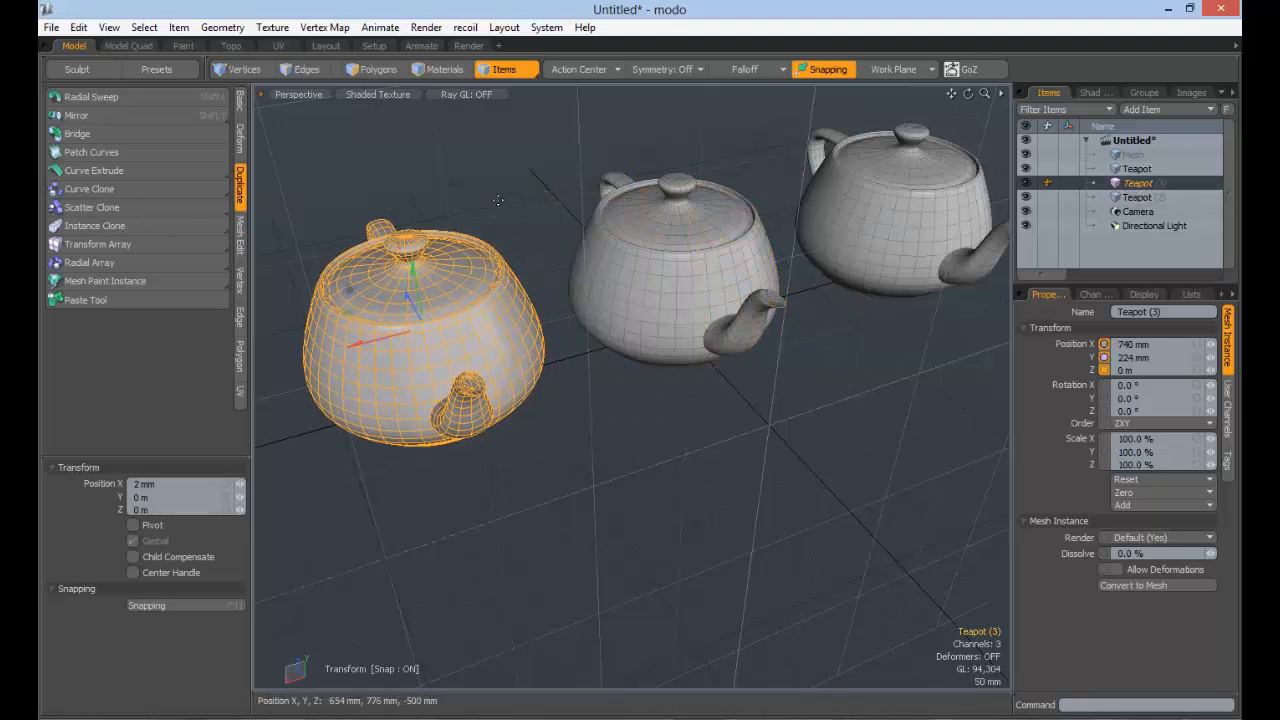
pyautogui.press('space')
pyautogui.click(538, 241)
# Step: Set the perspective viewport's display style to Wireframe with all three teapots in view
pyautogui.keyDown('alt'); pyautogui.moveTo(504, 334); pyautogui.dragTo(641, 329); pyautogui.keyUp('alt')
pyautogui.keyDown('ctrl'); pyautogui.keyDown('alt'); pyautogui.moveTo(606, 368); pyautogui.dragTo(600, 275); pyautogui.keyUp('alt'); pyautogui.keyUp('ctrl')
pyautogui.keyDown('alt'); pyautogui.moveTo(600, 275); pyautogui.dragTo(575, 380); pyautogui.keyUp('alt')
pyautogui.click(380, 94)
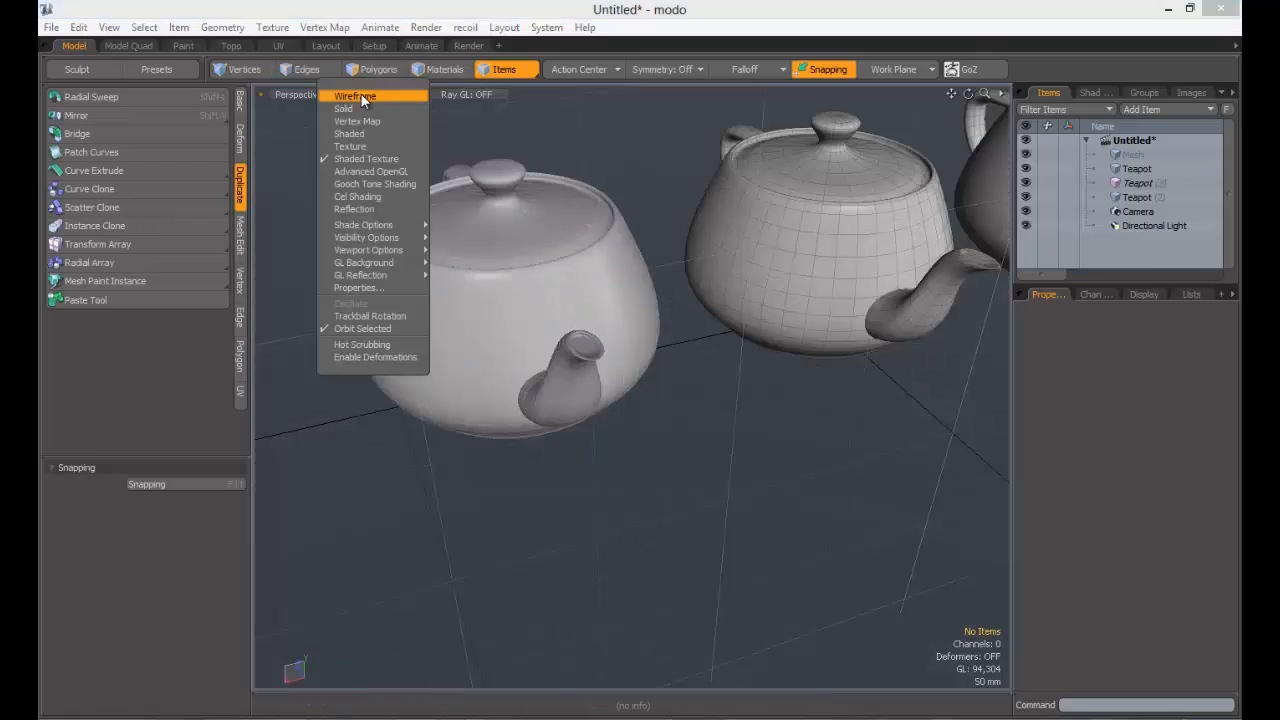
pyautogui.click(361, 95)
pyautogui.keyDown('ctrl'); pyautogui.keyDown('alt'); pyautogui.moveTo(560, 300); pyautogui.dragTo(703, 149); pyautogui.keyUp('alt'); pyautogui.keyUp('ctrl')
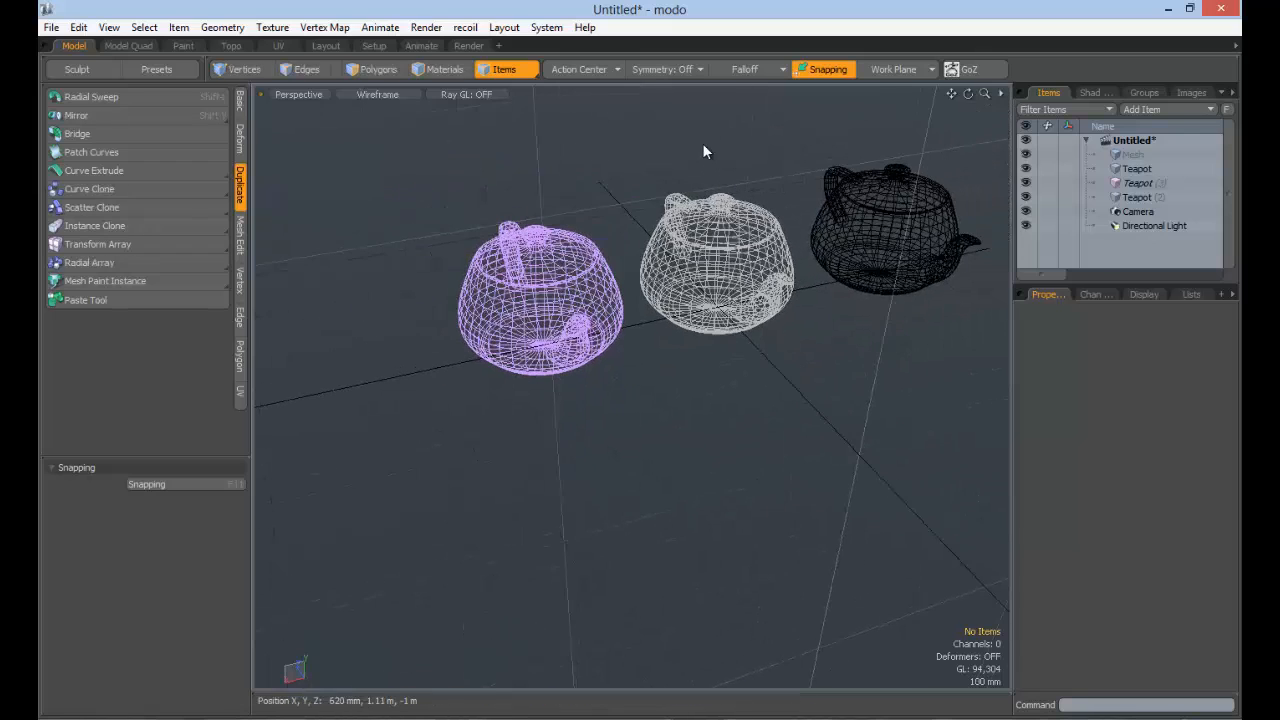
# Step: Select the original, duplicate and instance teapots in turn to compare their wireframe colours
pyautogui.click(730, 255)
pyautogui.click(831, 406)
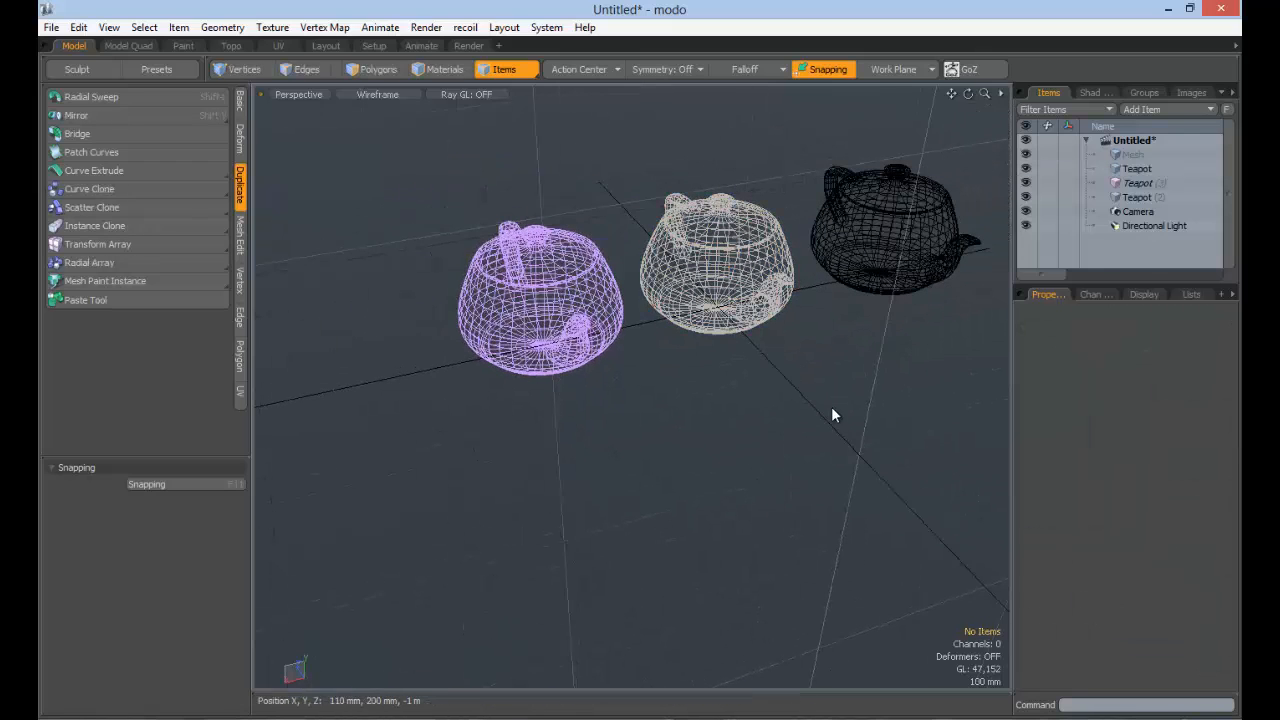
pyautogui.click(908, 228)
pyautogui.click(908, 378)
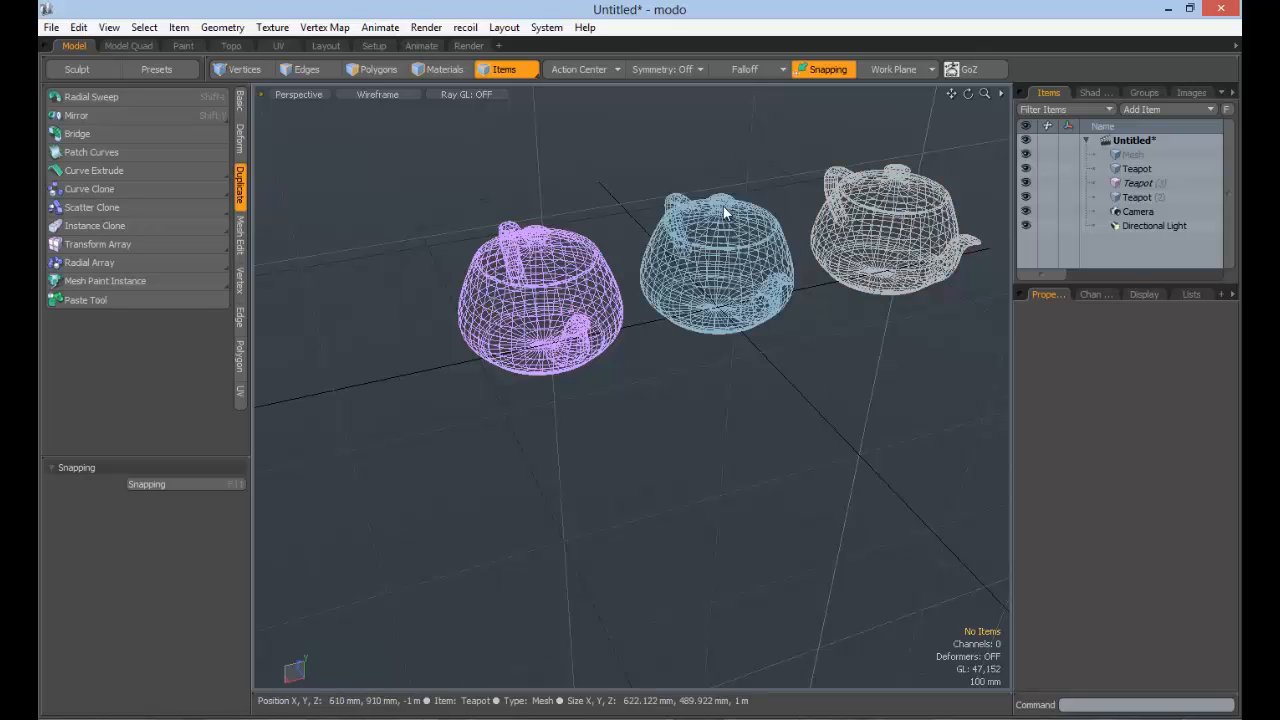
pyautogui.click(546, 306)
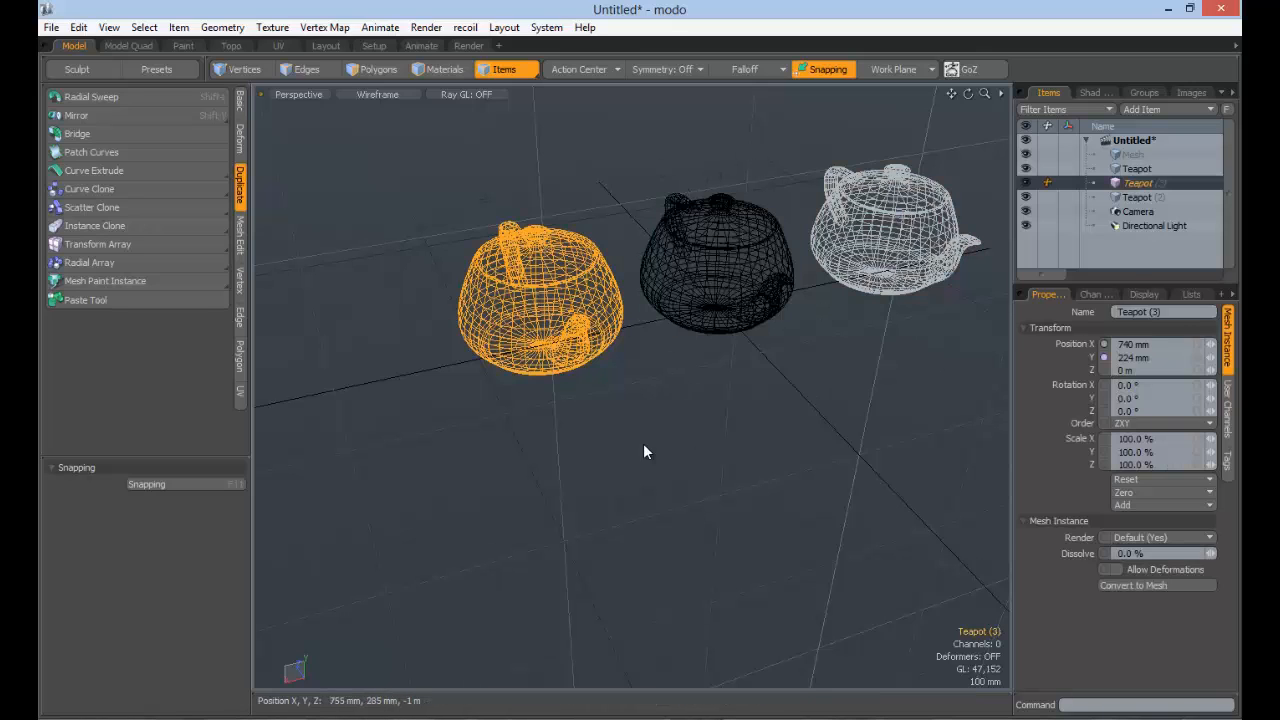
pyautogui.click(643, 443)
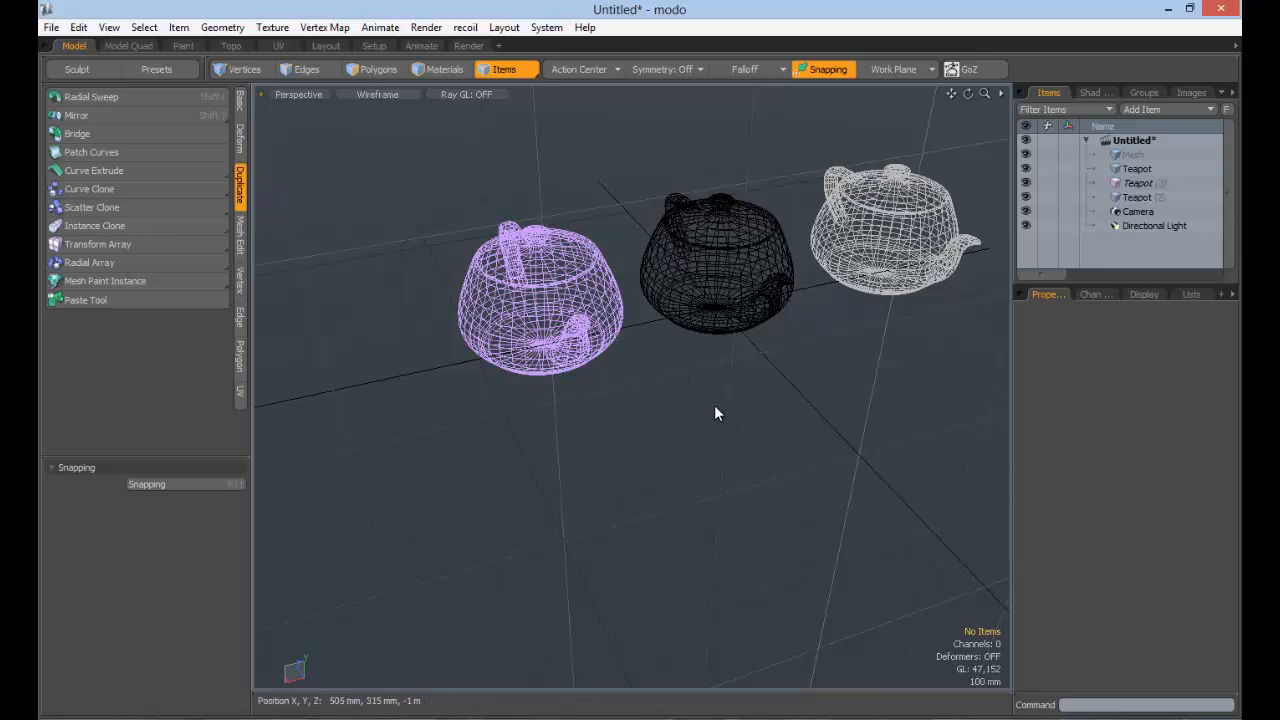
pyautogui.click(728, 265)
pyautogui.click(886, 228)
# Step: Set the perspective viewport's display style to Shaded and examine the teapot instance up close
pyautogui.click(388, 94)
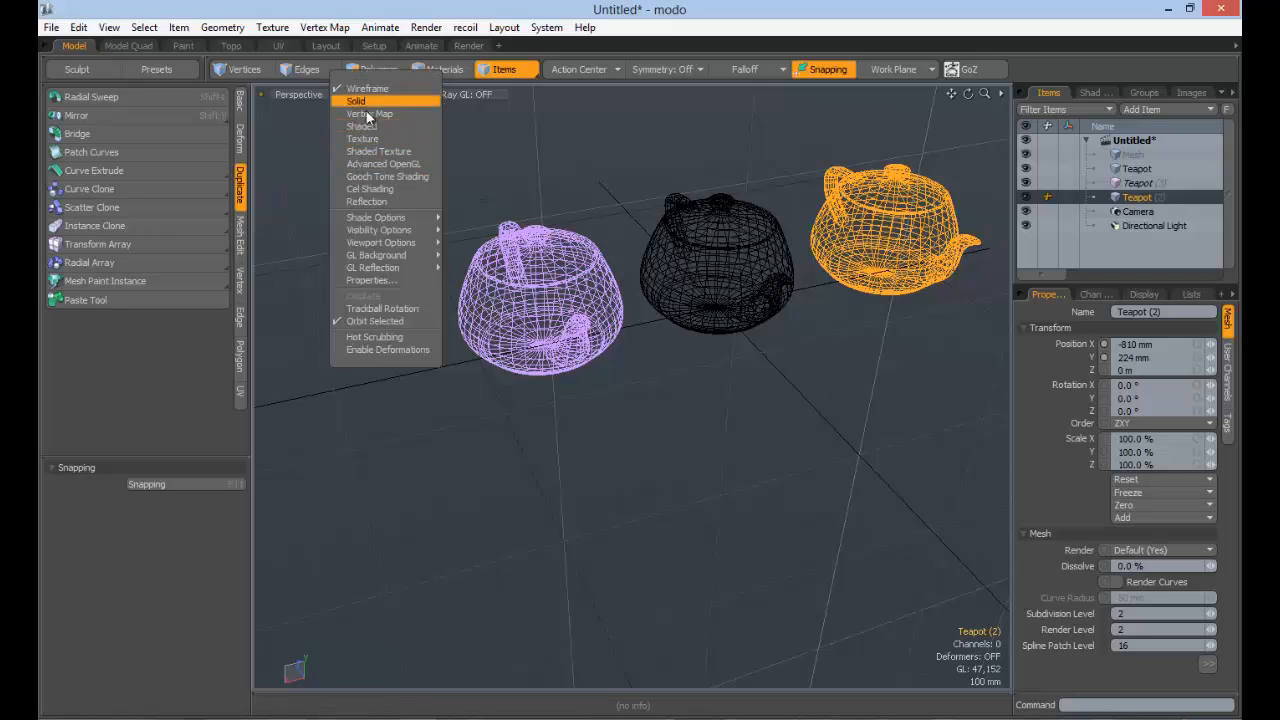
pyautogui.click(374, 127)
pyautogui.keyDown('alt'); pyautogui.moveTo(788, 256); pyautogui.dragTo(586, 312); pyautogui.keyUp('alt')
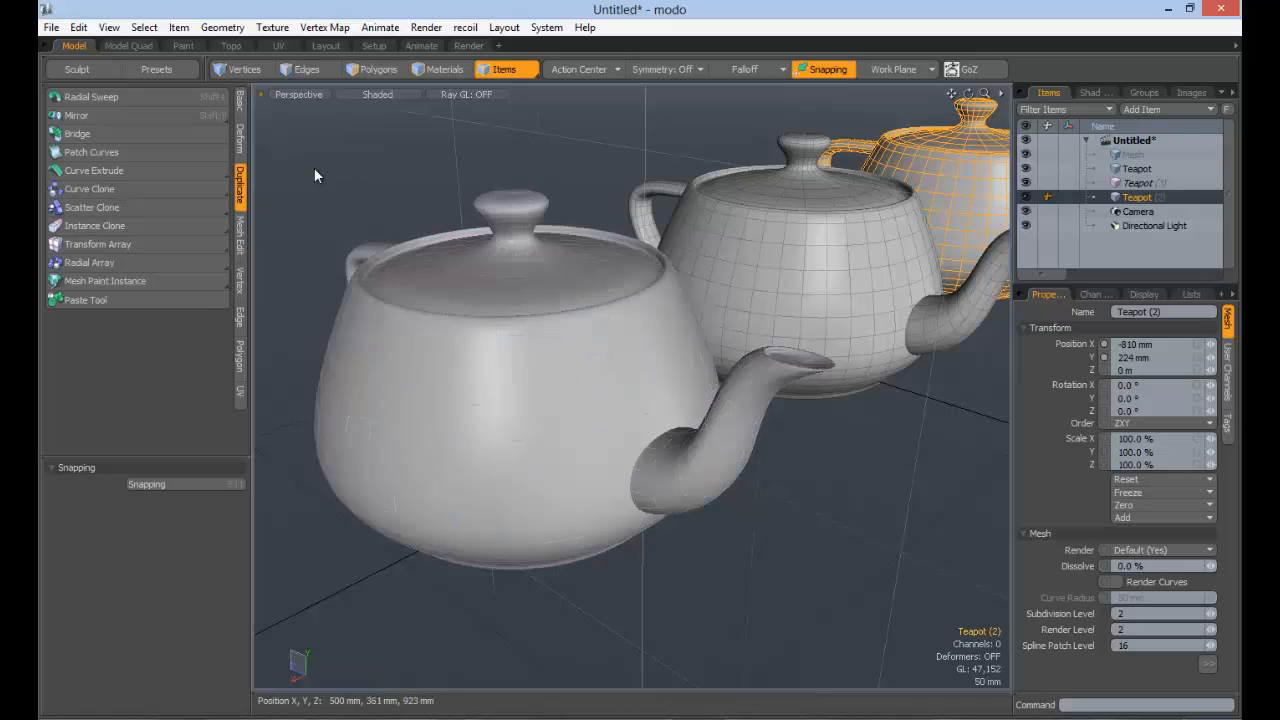
pyautogui.keyDown('ctrl'); pyautogui.keyDown('alt'); pyautogui.moveTo(589, 363); pyautogui.dragTo(604, 382); pyautogui.keyUp('alt'); pyautogui.keyUp('ctrl')
# Step: Try moving the teapot instance independently of the original and undo the moves
pyautogui.click(604, 382)
pyautogui.press('w')
pyautogui.keyDown('alt'); pyautogui.moveTo(657, 428); pyautogui.dragTo(612, 466); pyautogui.keyUp('alt')
pyautogui.moveTo(516, 365); pyautogui.dragTo(437, 378)
pyautogui.hotkey('ctrl', 'z')
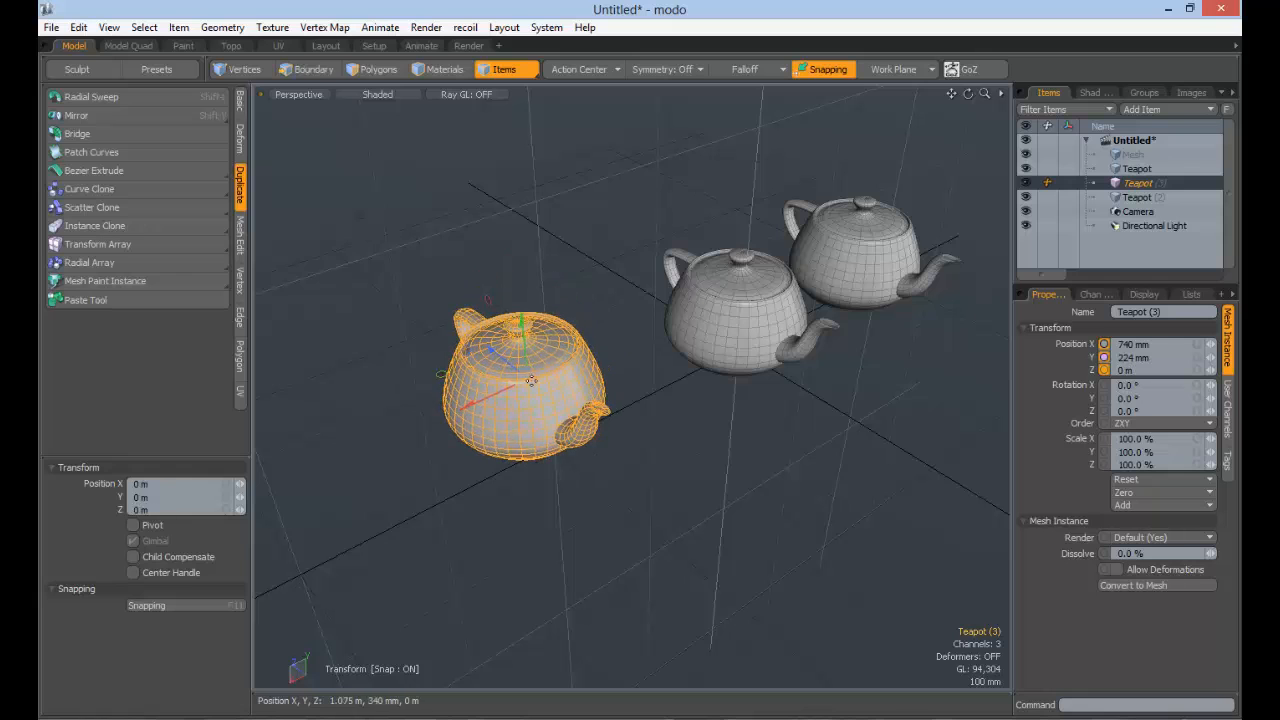
pyautogui.keyDown('alt'); pyautogui.moveTo(612, 380); pyautogui.dragTo(500, 377); pyautogui.keyUp('alt')
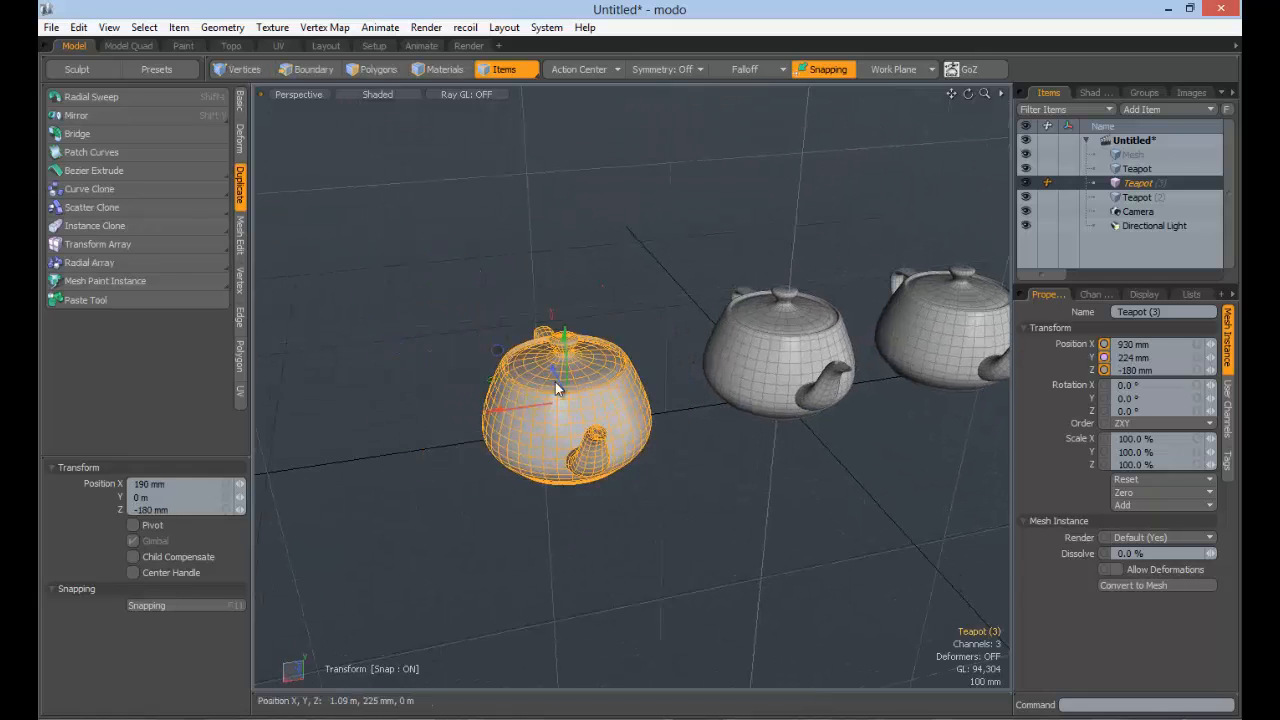
pyautogui.hotkey('ctrl', 'z')
# Step: Try the Rotate and Scale tools on the teapot instance and undo the scaling
pyautogui.press('e')
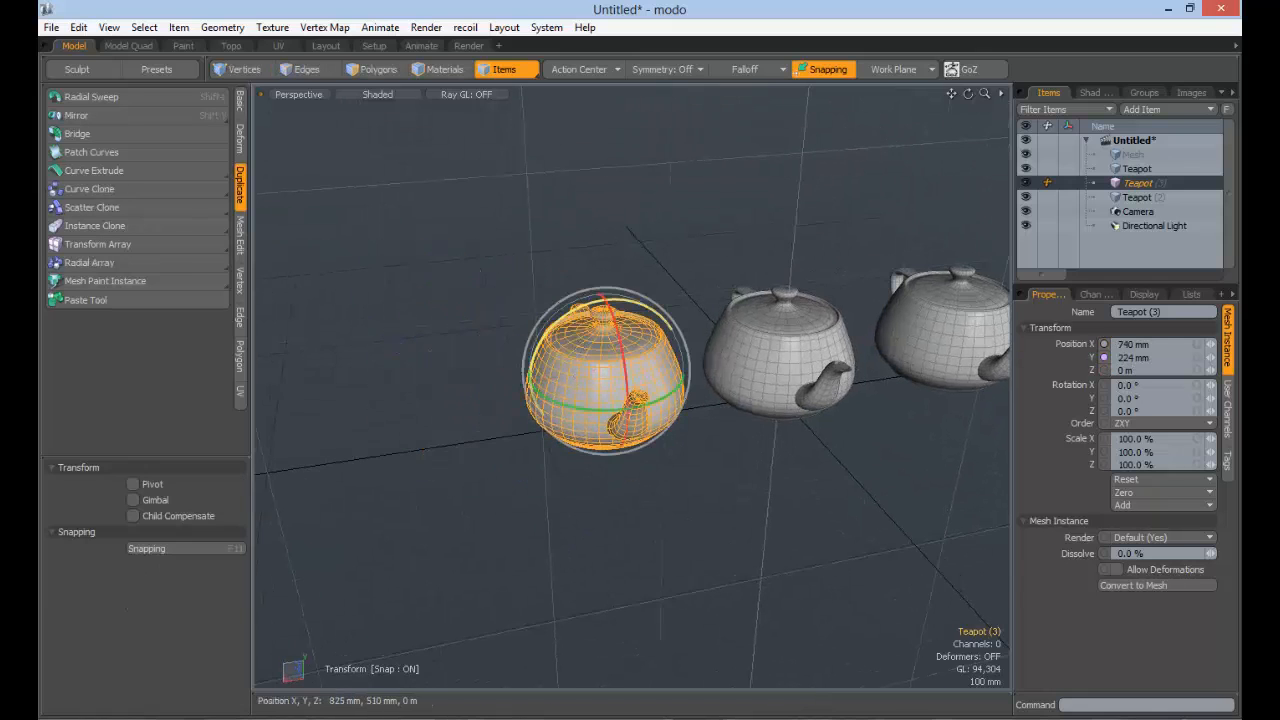
pyautogui.press('r')
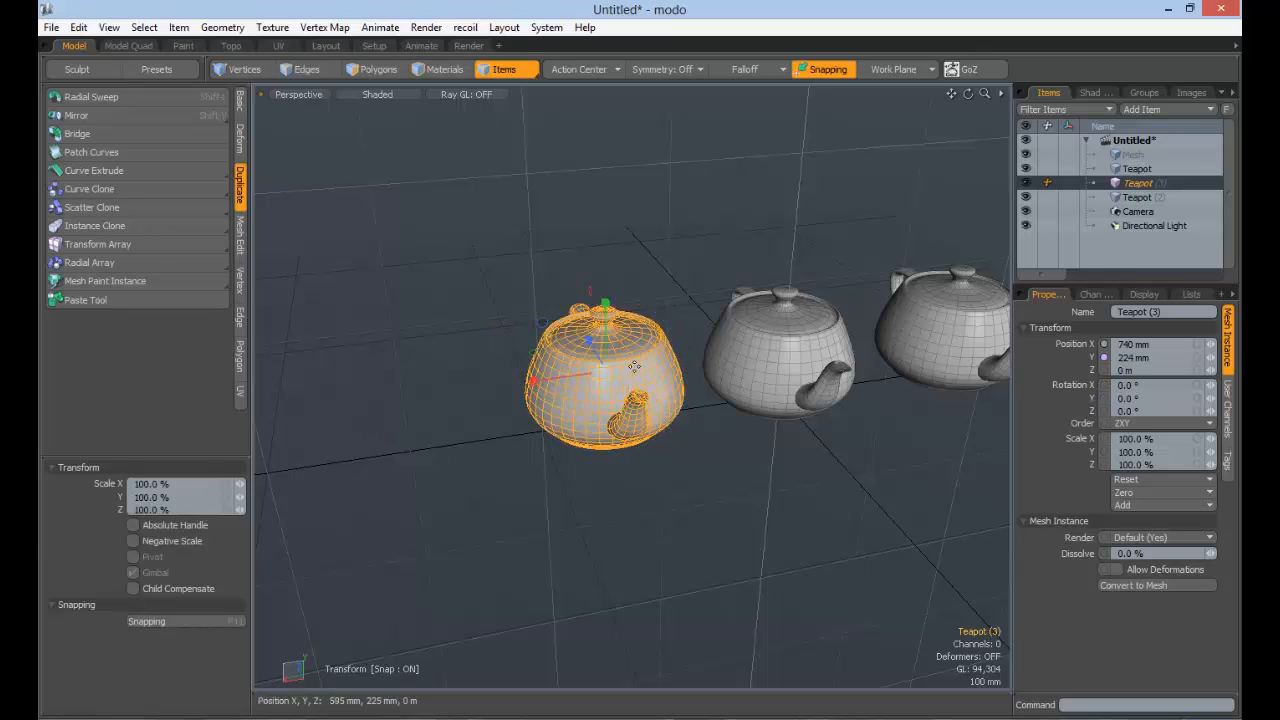
pyautogui.moveTo(599, 371); pyautogui.dragTo(664, 384)
pyautogui.hotkey('ctrl', 'z')
pyautogui.press('space')
# Step: Check in polygon selection mode whether the teapot instance has editable polygons, and return to item selection mode
pyautogui.click(566, 262)
pyautogui.click(370, 69)
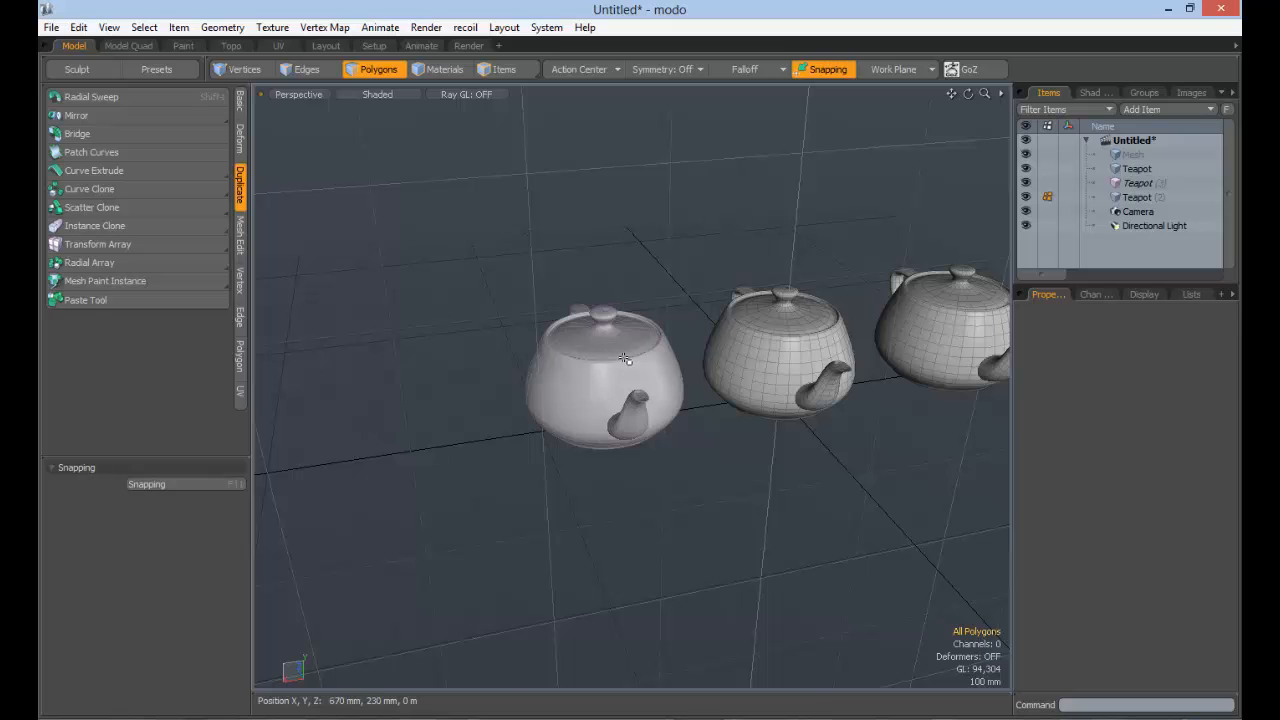
pyautogui.click(503, 77)
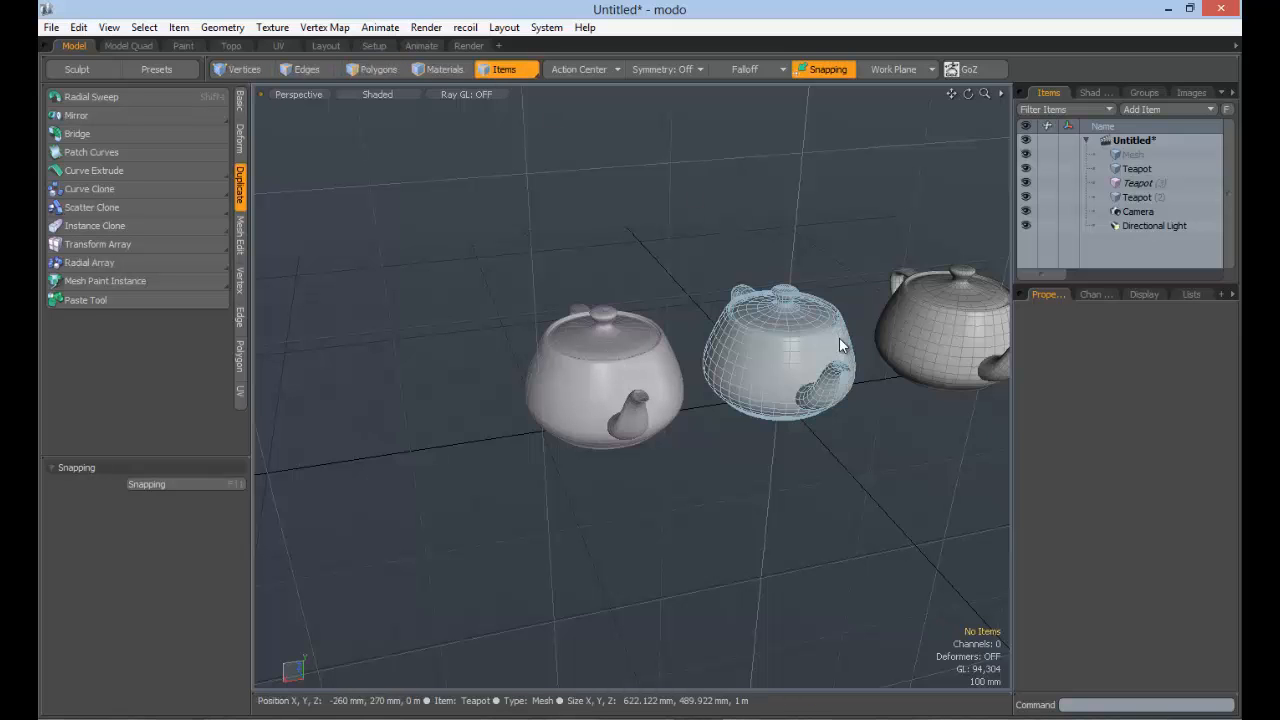
# Step: Select the original Teapot item between the instance and the duplicate
pyautogui.click(843, 345)
pyautogui.keyDown('alt'); pyautogui.keyDown('shift'); pyautogui.moveTo(860, 377); pyautogui.dragTo(675, 254); pyautogui.keyUp('shift'); pyautogui.keyUp('alt')
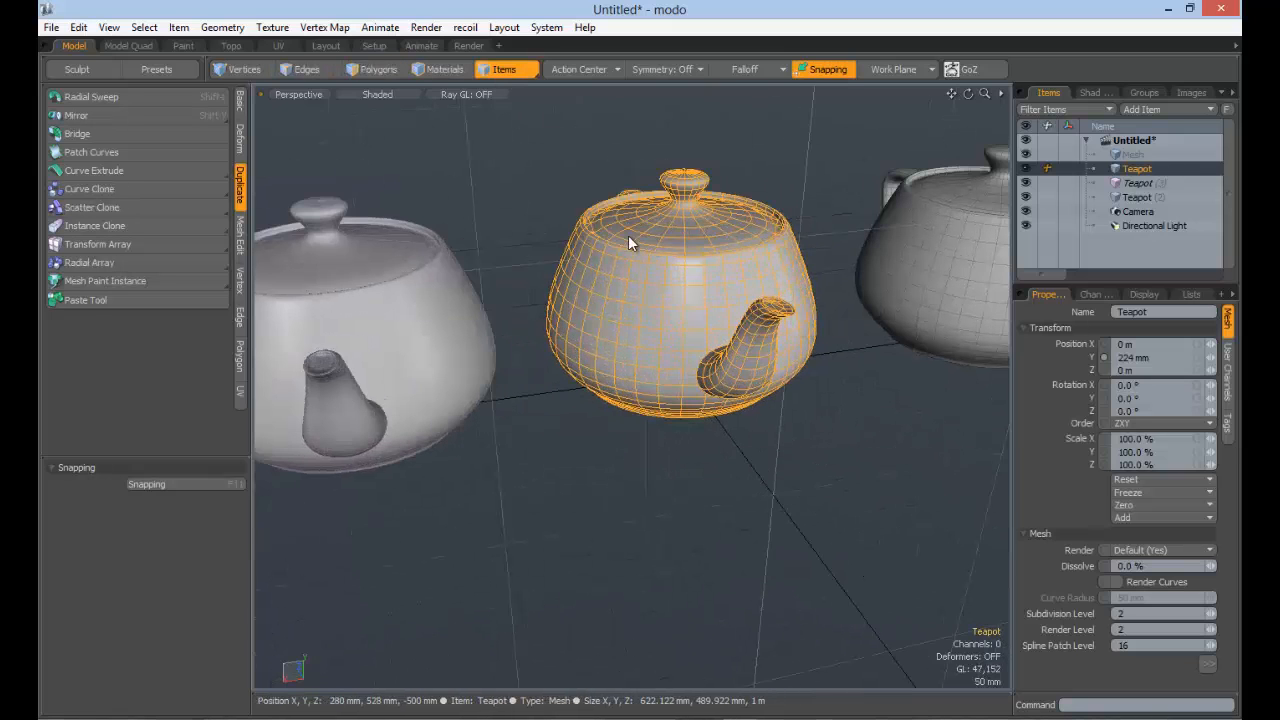
pyautogui.keyDown('ctrl'); pyautogui.keyDown('alt'); pyautogui.moveTo(735, 289); pyautogui.dragTo(551, 152); pyautogui.keyUp('alt'); pyautogui.keyUp('ctrl')
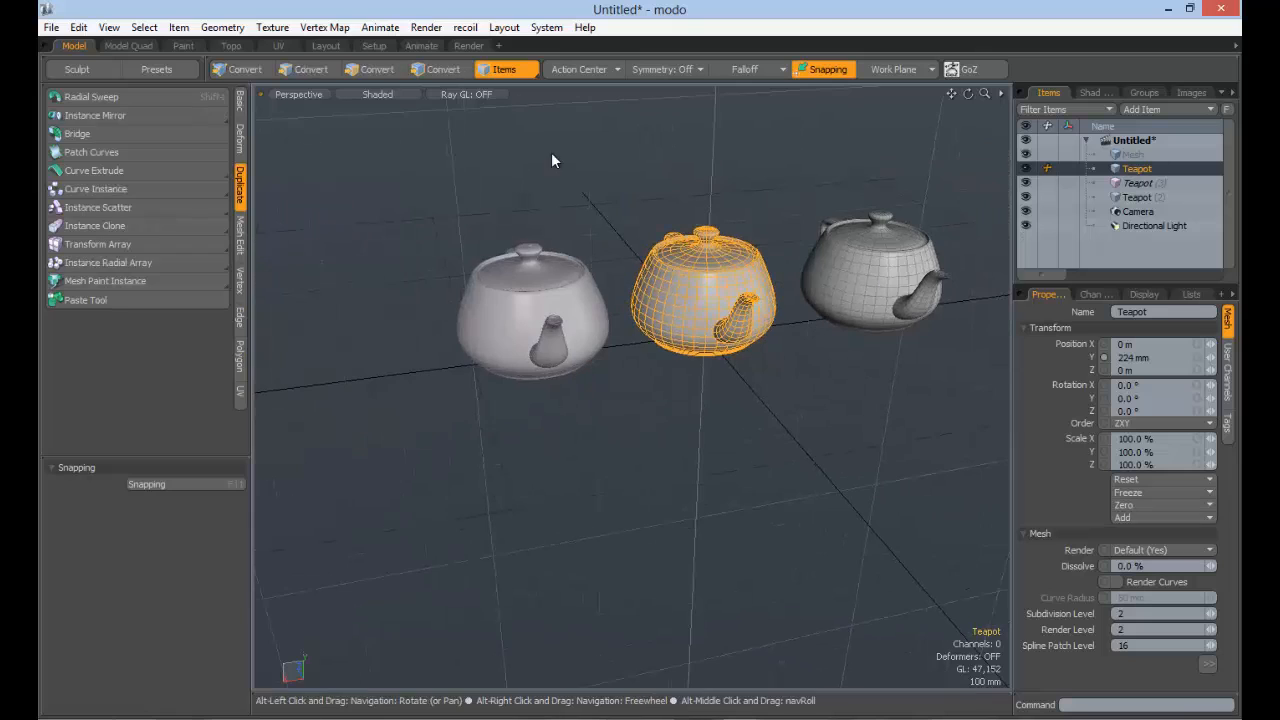
# Step: Select one polygon on the duplicate teapot's body, try moving it, and undo the move
pyautogui.click(865, 272)
pyautogui.click(378, 69)
pyautogui.click(874, 281)
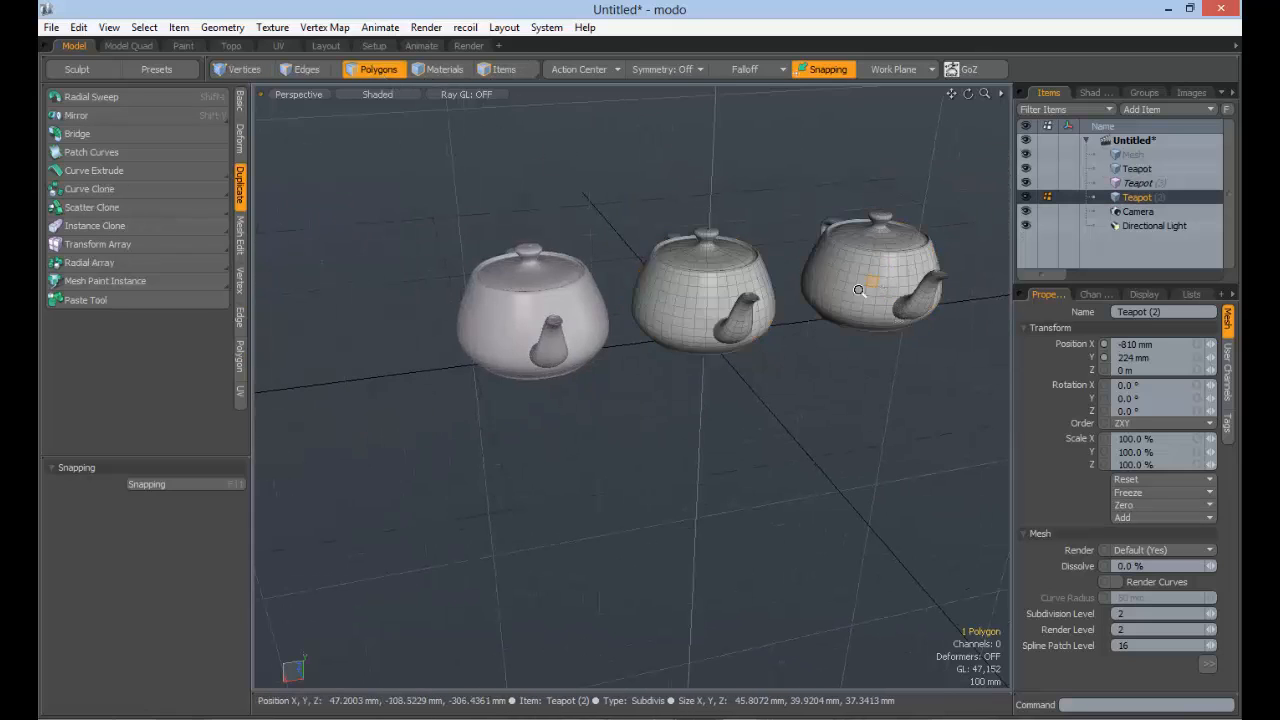
pyautogui.moveTo(876, 283)
pyautogui.keyDown('ctrl'); pyautogui.keyDown('alt'); pyautogui.mouseDown()
pyautogui.moveTo(926, 337)
pyautogui.moveTo(873, 280)
pyautogui.mouseUp(); pyautogui.keyUp('alt'); pyautogui.keyUp('ctrl')
pyautogui.press('w')
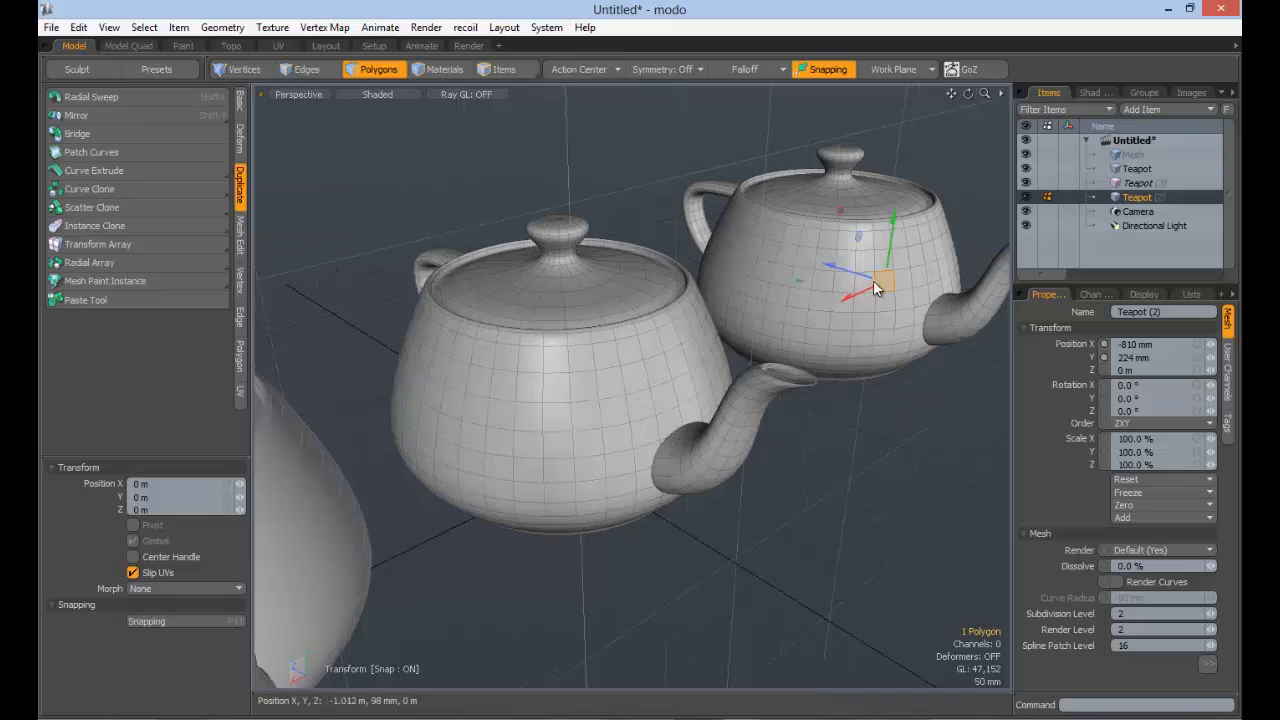
pyautogui.hotkey('ctrl', 'z')
# Step: Bevel the selected polygon on the duplicate with a -17 mm inset and about 144 mm shift, then undo the bevel
pyautogui.press('b')
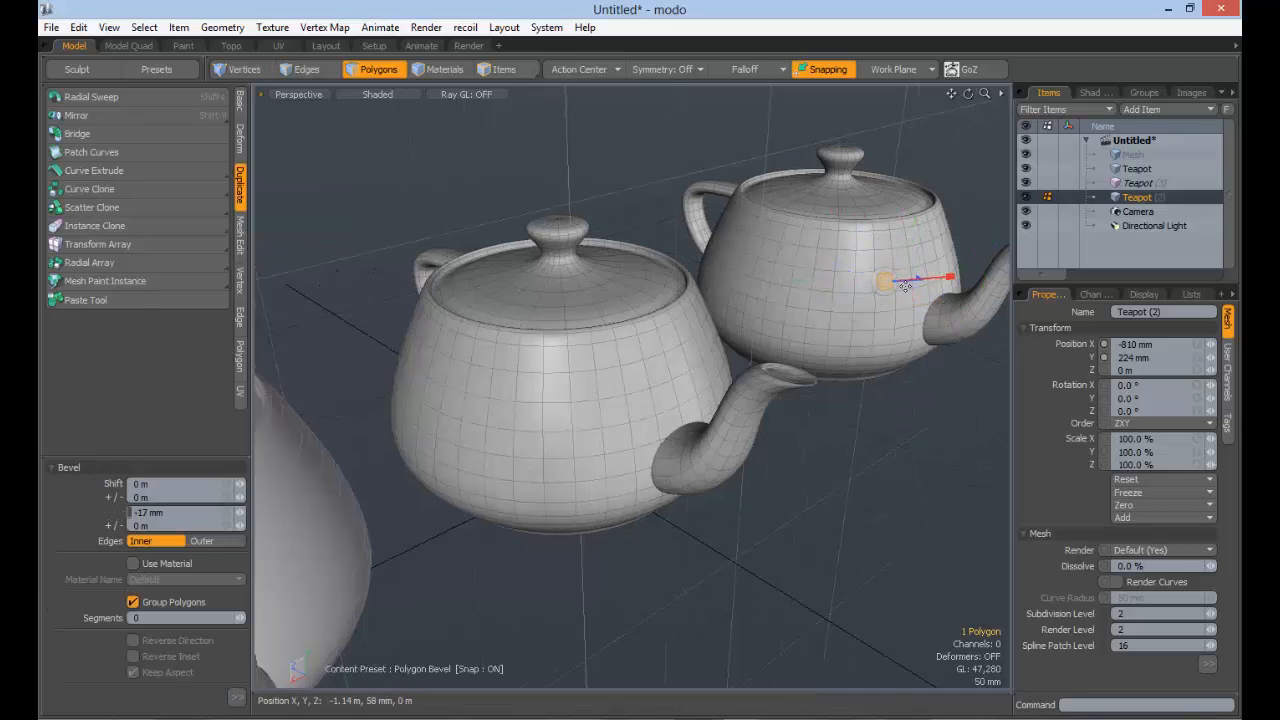
pyautogui.moveTo(916, 280); pyautogui.dragTo(951, 282)
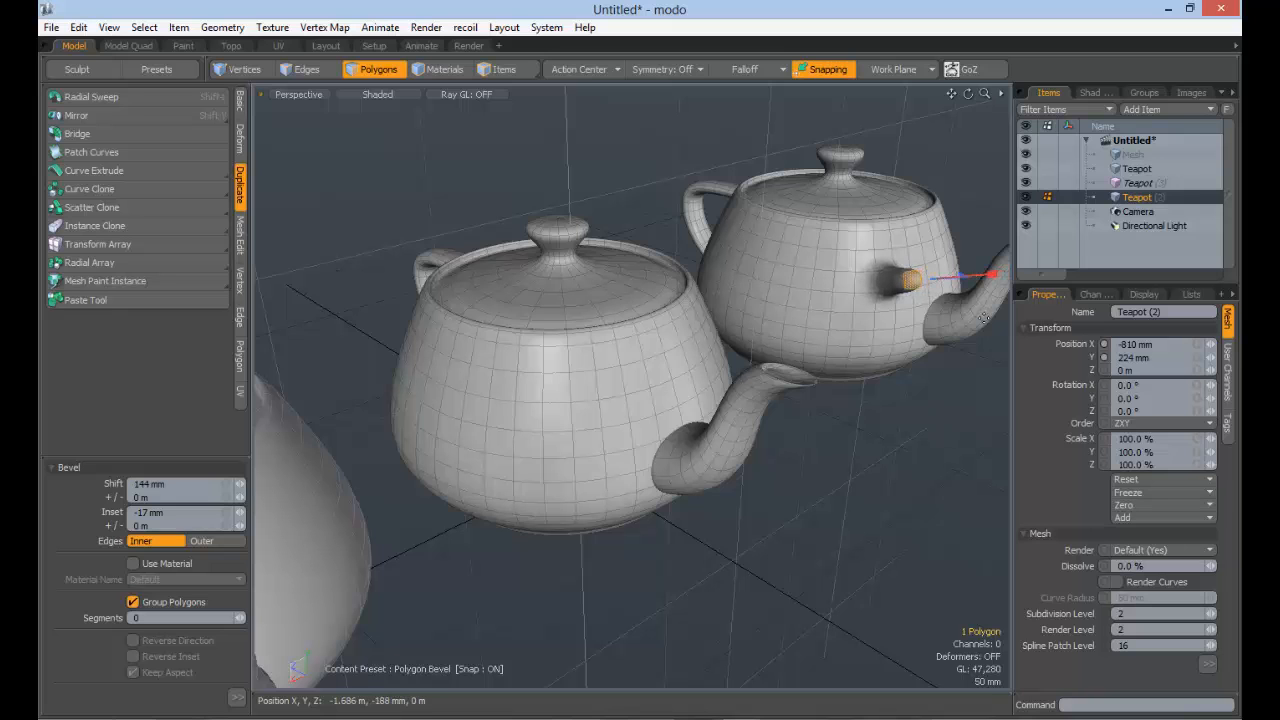
pyautogui.hotkey('ctrl', 'z')
pyautogui.press('w')
# Step: Inspect the teapot instance for selectable polygons in polygon selection mode and return to item selection mode
pyautogui.scroll(-5, 731, 306)
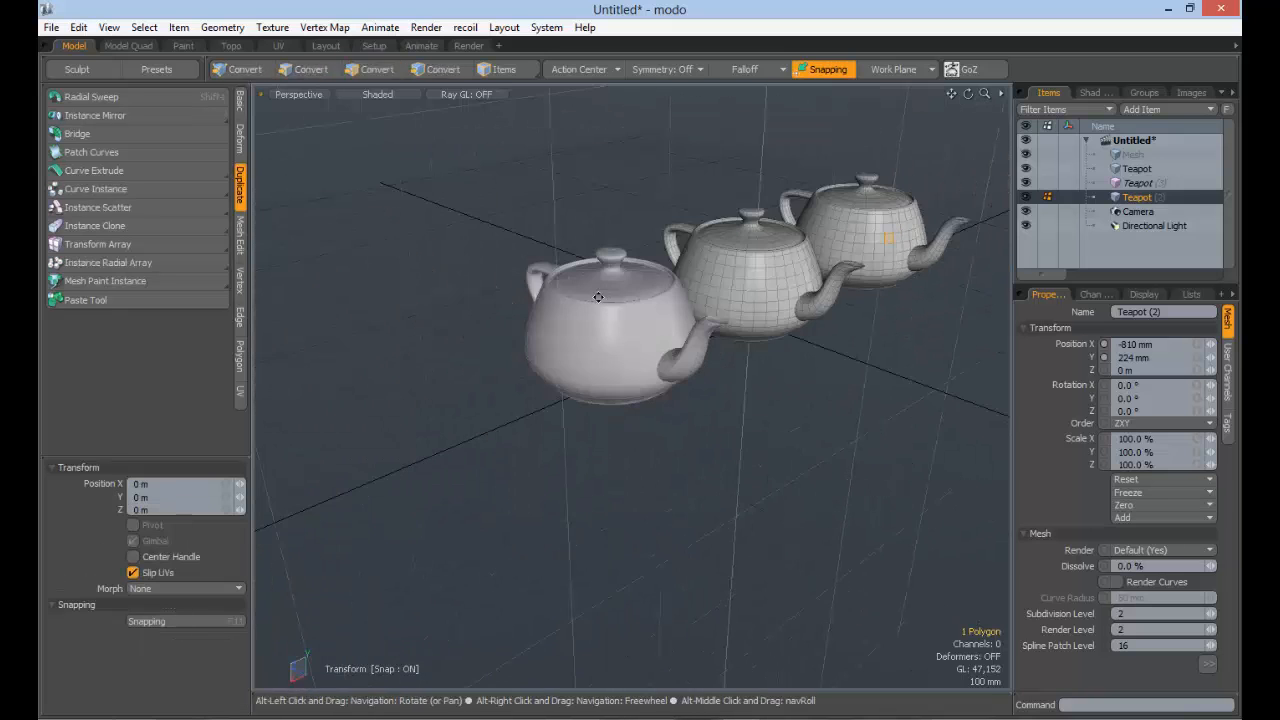
pyautogui.scroll(5, 731, 306)
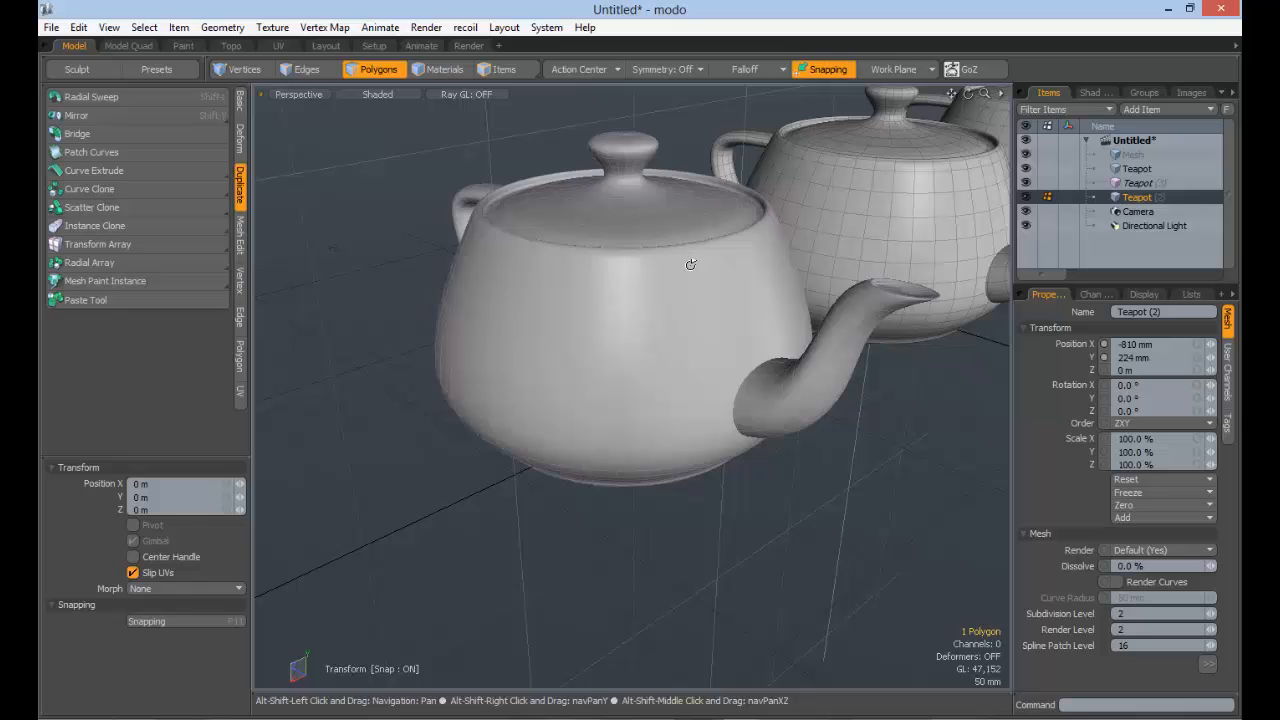
pyautogui.click(511, 70)
pyautogui.click(616, 313)
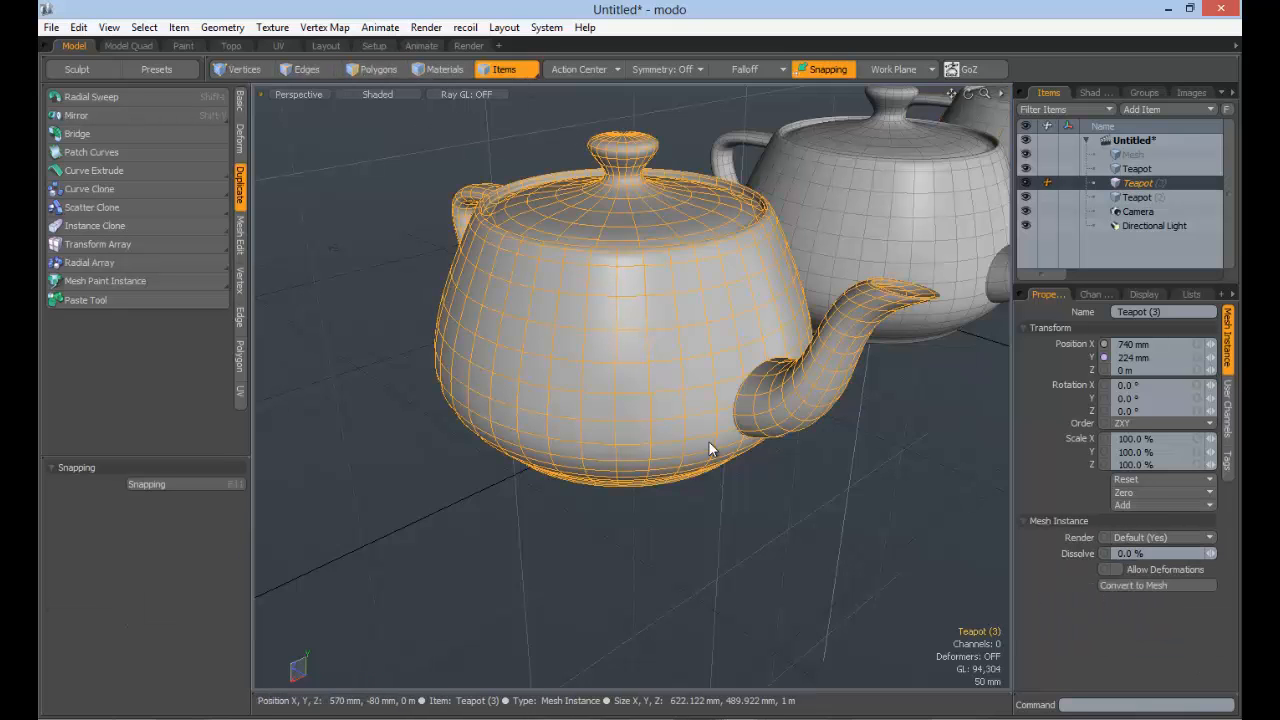
pyautogui.keyDown('alt'); pyautogui.moveTo(573, 240); pyautogui.dragTo(478, 287); pyautogui.keyUp('alt')
pyautogui.press('3')
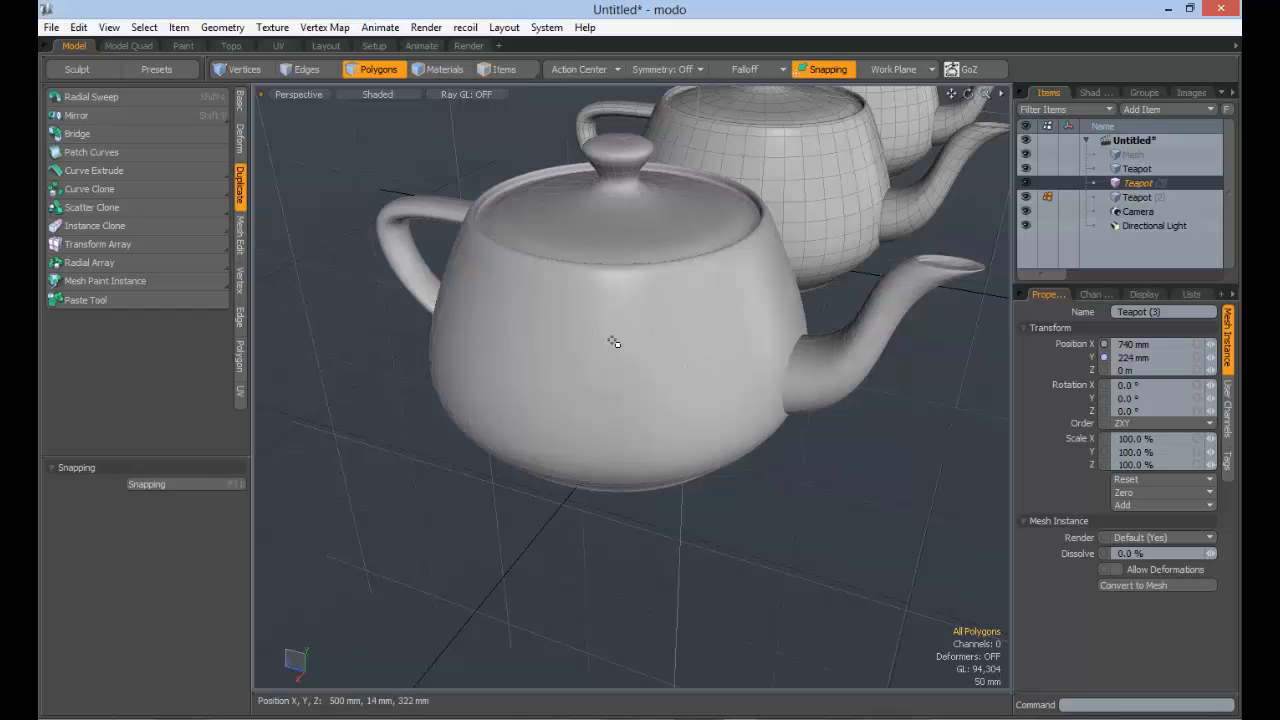
pyautogui.keyDown('alt'); pyautogui.moveTo(733, 338); pyautogui.dragTo(547, 355); pyautogui.keyUp('alt')
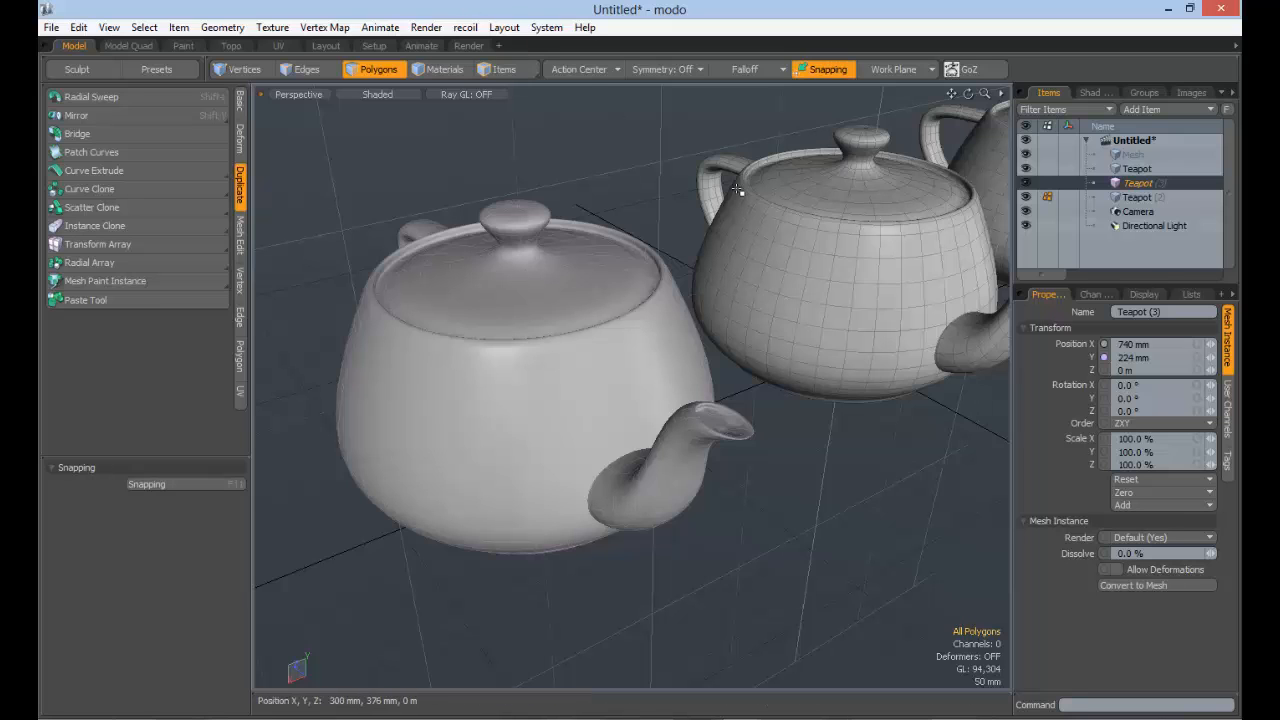
pyautogui.click(517, 71)
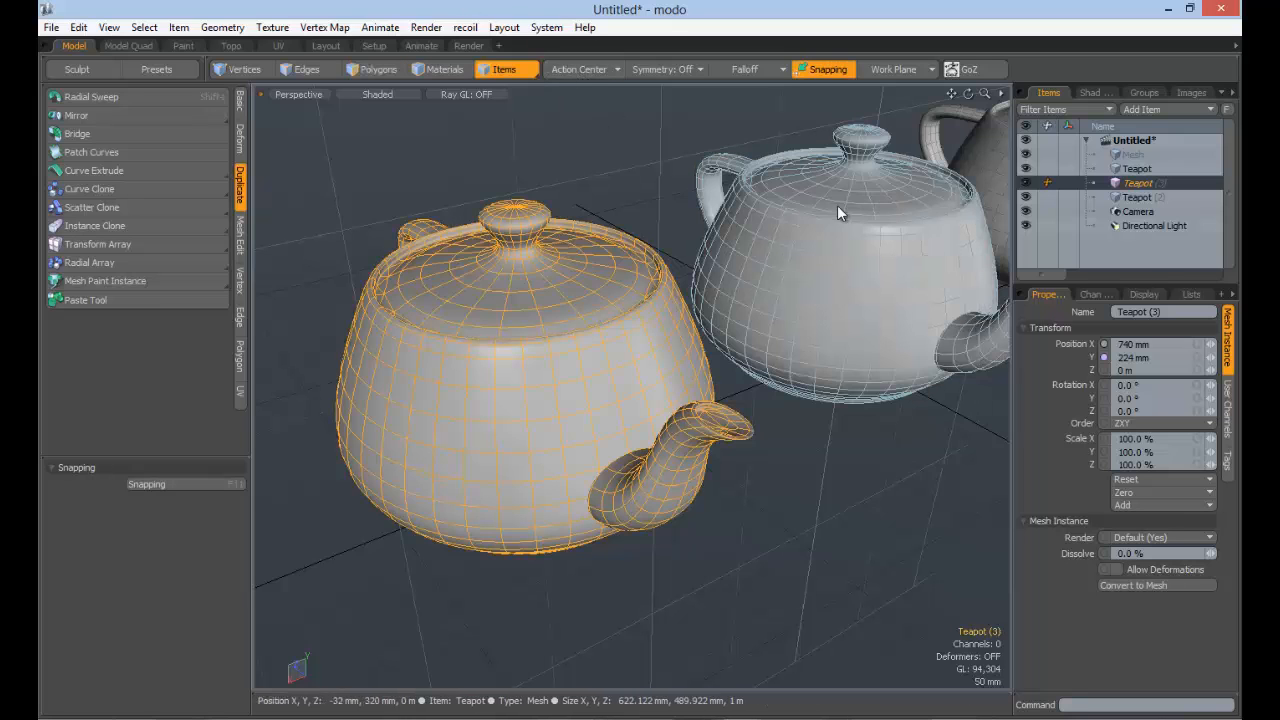
# Step: Select four polygons on the front of the original teapot's body and bevel them outward with a shift of about 168 mm
pyautogui.click(851, 260)
pyautogui.keyDown('alt'); pyautogui.moveTo(907, 277); pyautogui.dragTo(796, 262); pyautogui.keyUp('alt')
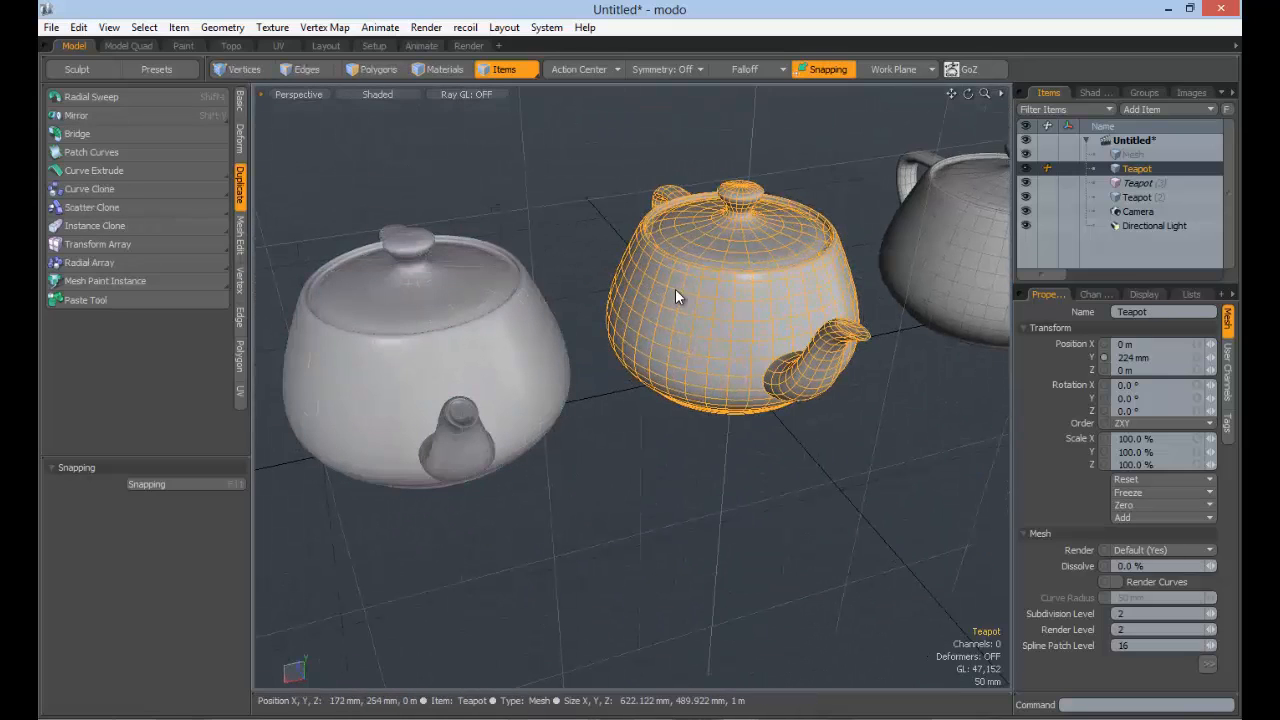
pyautogui.keyDown('alt'); pyautogui.moveTo(451, 312); pyautogui.dragTo(396, 81); pyautogui.keyUp('alt')
pyautogui.click(379, 70)
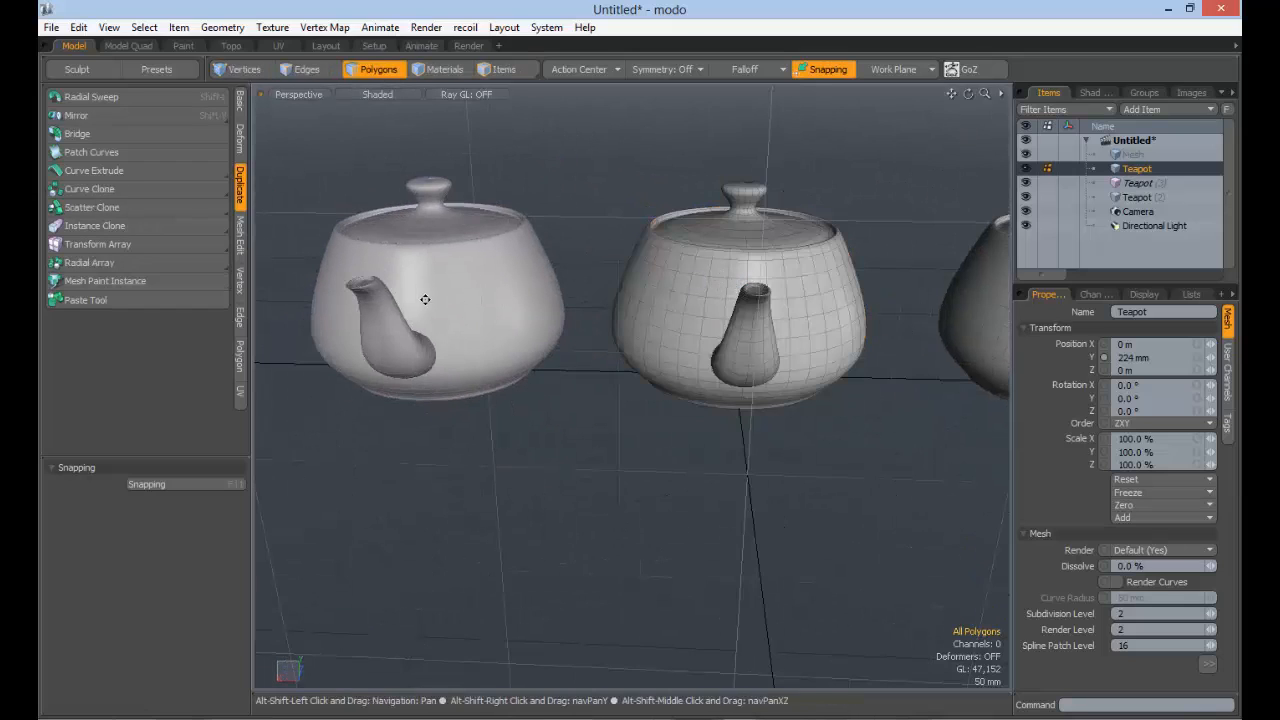
pyautogui.keyDown('alt'); pyautogui.moveTo(425, 299); pyautogui.dragTo(801, 288); pyautogui.keyUp('alt')
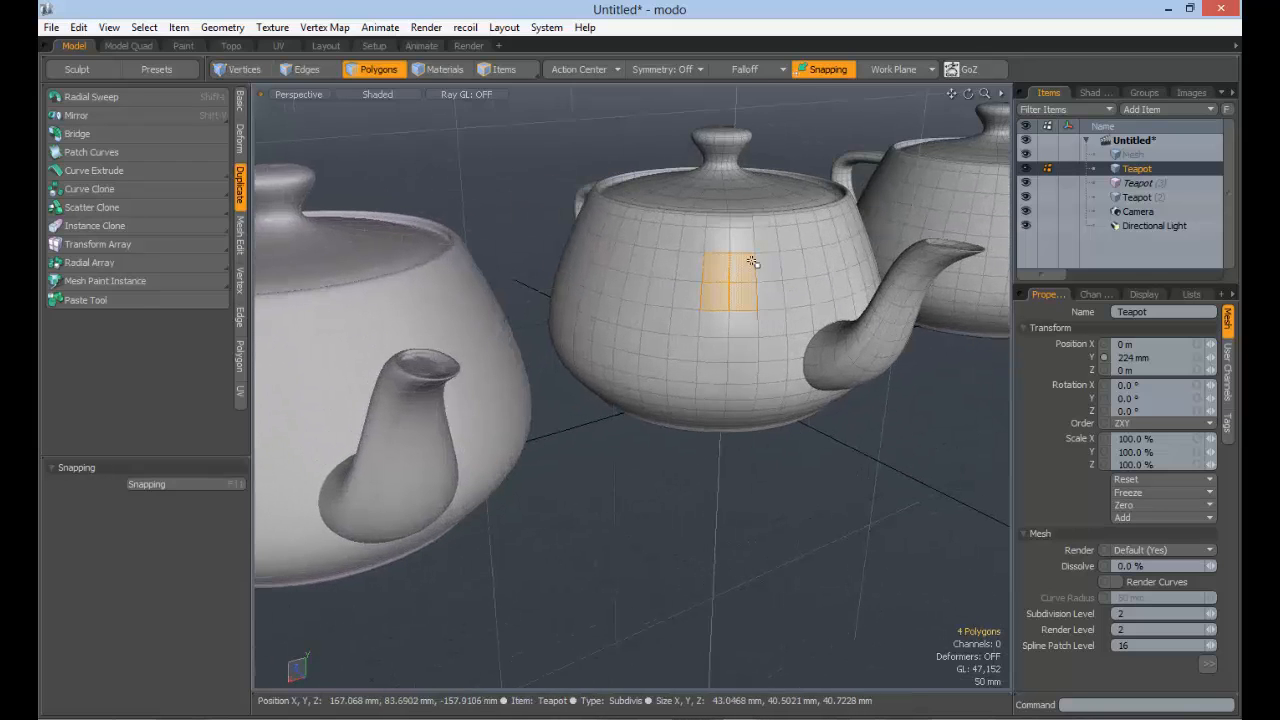
pyautogui.press('b')
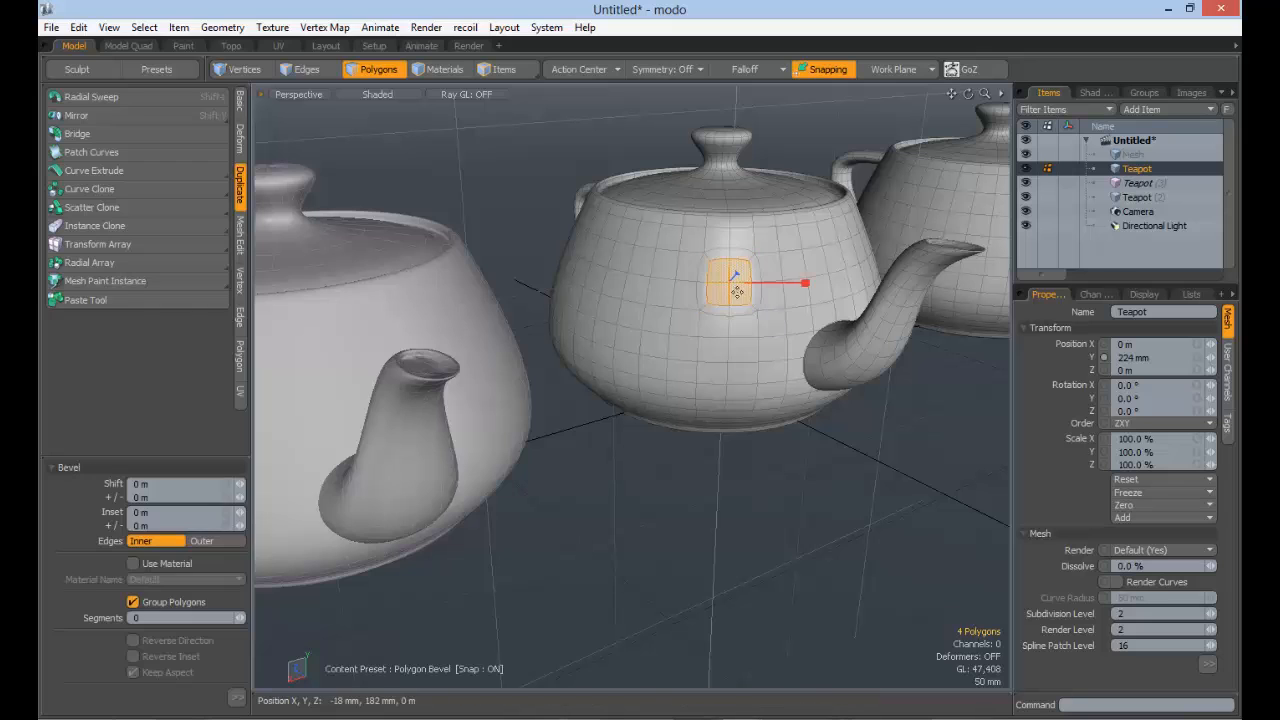
pyautogui.keyDown('alt'); pyautogui.moveTo(770, 348); pyautogui.dragTo(321, 567); pyautogui.keyUp('alt')
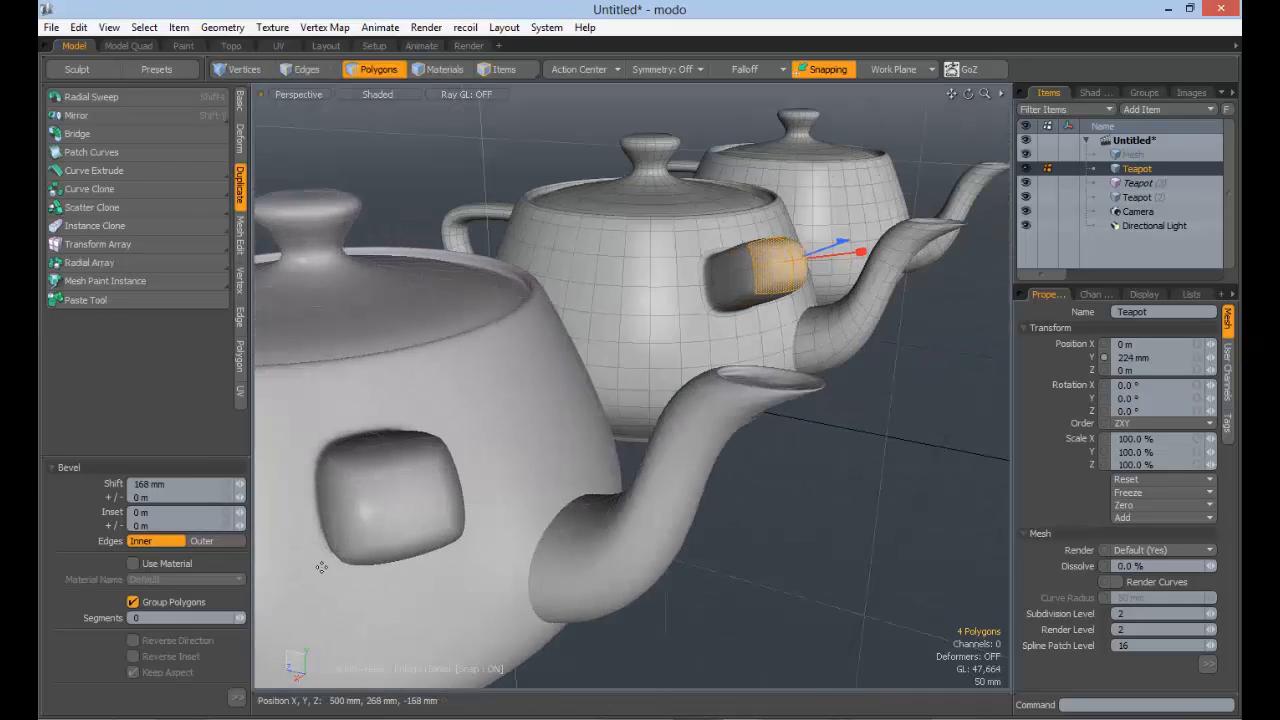
pyautogui.keyDown('alt'); pyautogui.moveTo(397, 497); pyautogui.dragTo(735, 399); pyautogui.keyUp('alt')
# Step: Apply a second bevel to the end of the extrusion with about 60 mm shift and -4 mm inset
pyautogui.click(676, 268)
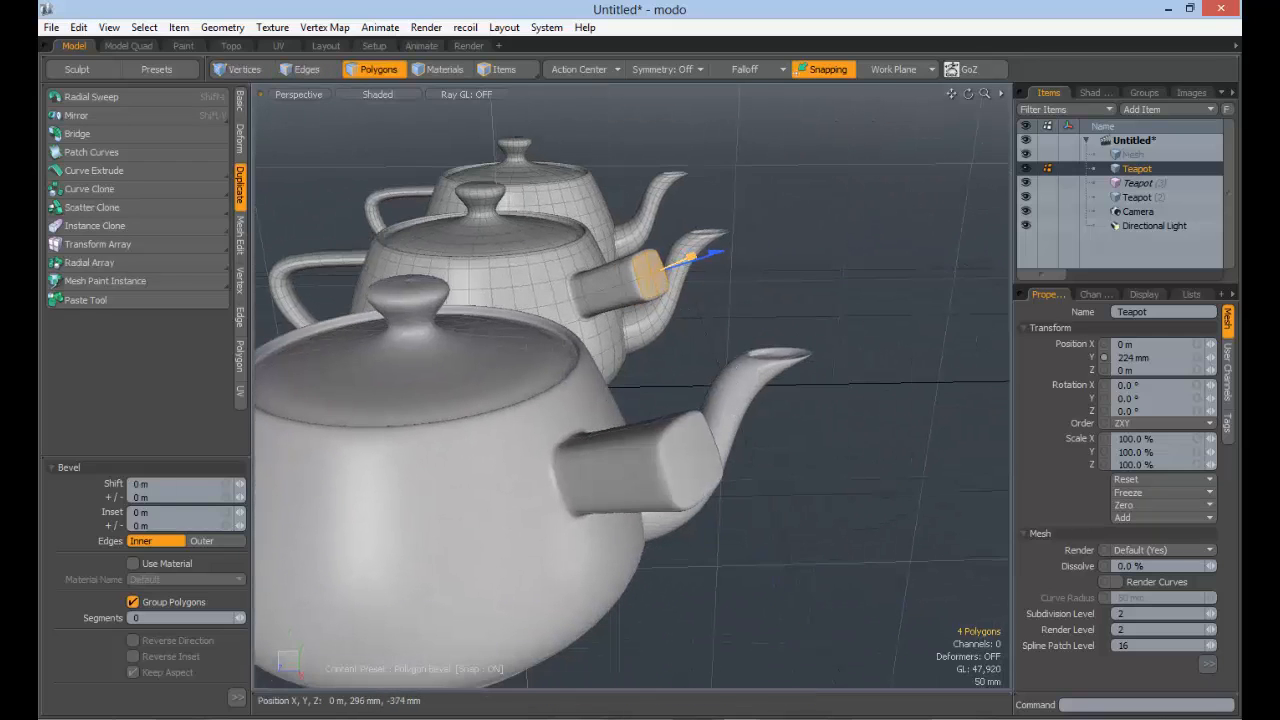
pyautogui.moveTo(690, 258); pyautogui.dragTo(743, 244)
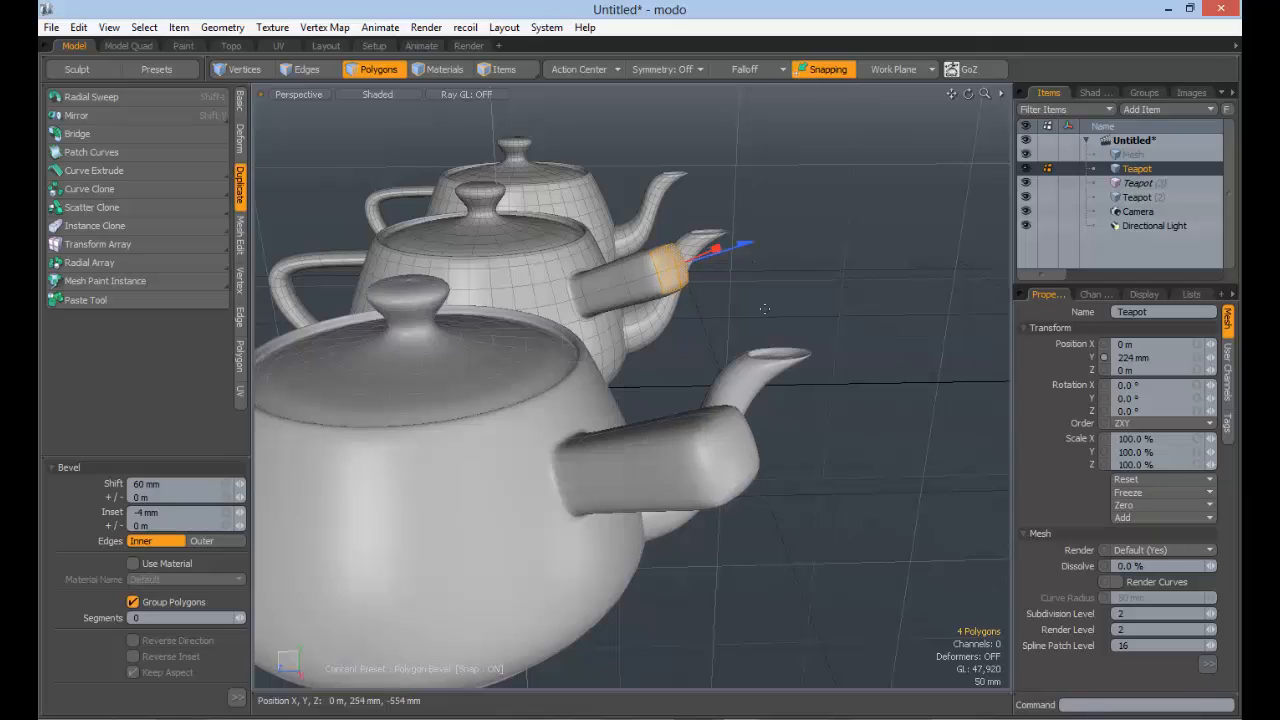
pyautogui.click(764, 309)
# Step: Compare the beveled original with the instance and the duplicate from several angles, then drop the Bevel tool and clear the selection
pyautogui.keyDown('alt'); pyautogui.moveTo(764, 309); pyautogui.dragTo(817, 411); pyautogui.keyUp('alt')
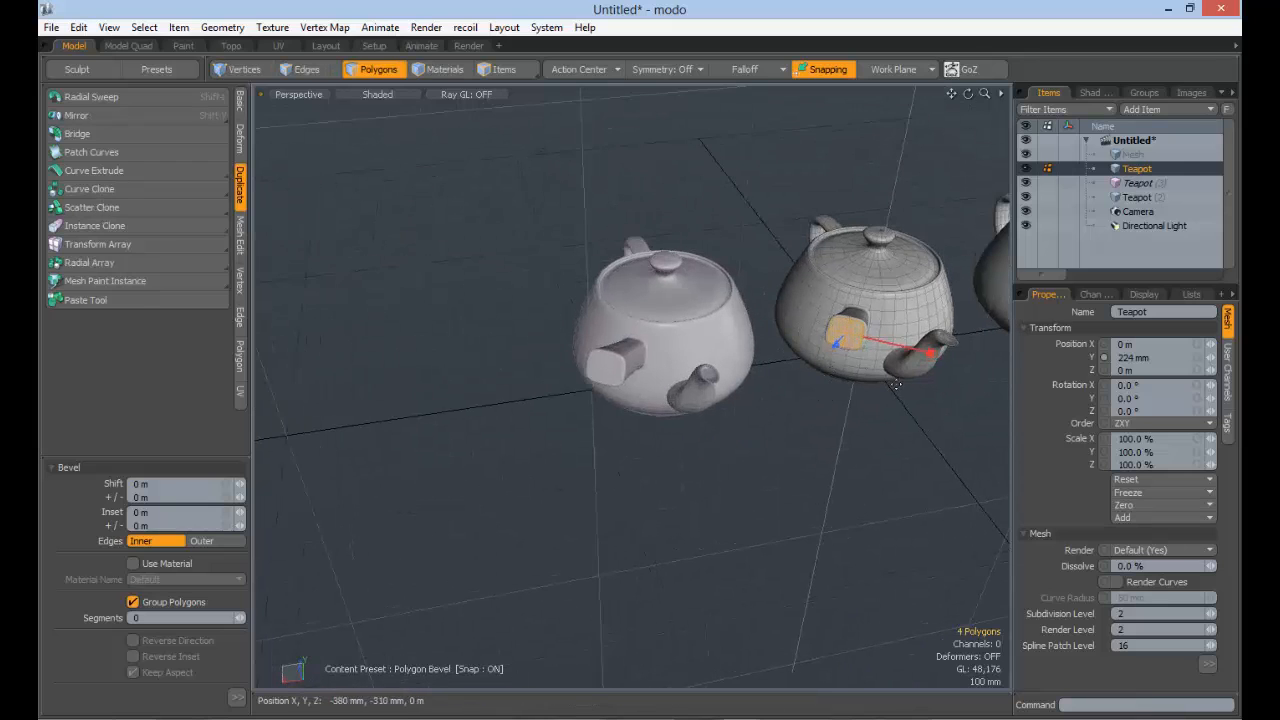
pyautogui.keyDown('alt'); pyautogui.moveTo(897, 403); pyautogui.dragTo(768, 318); pyautogui.keyUp('alt')
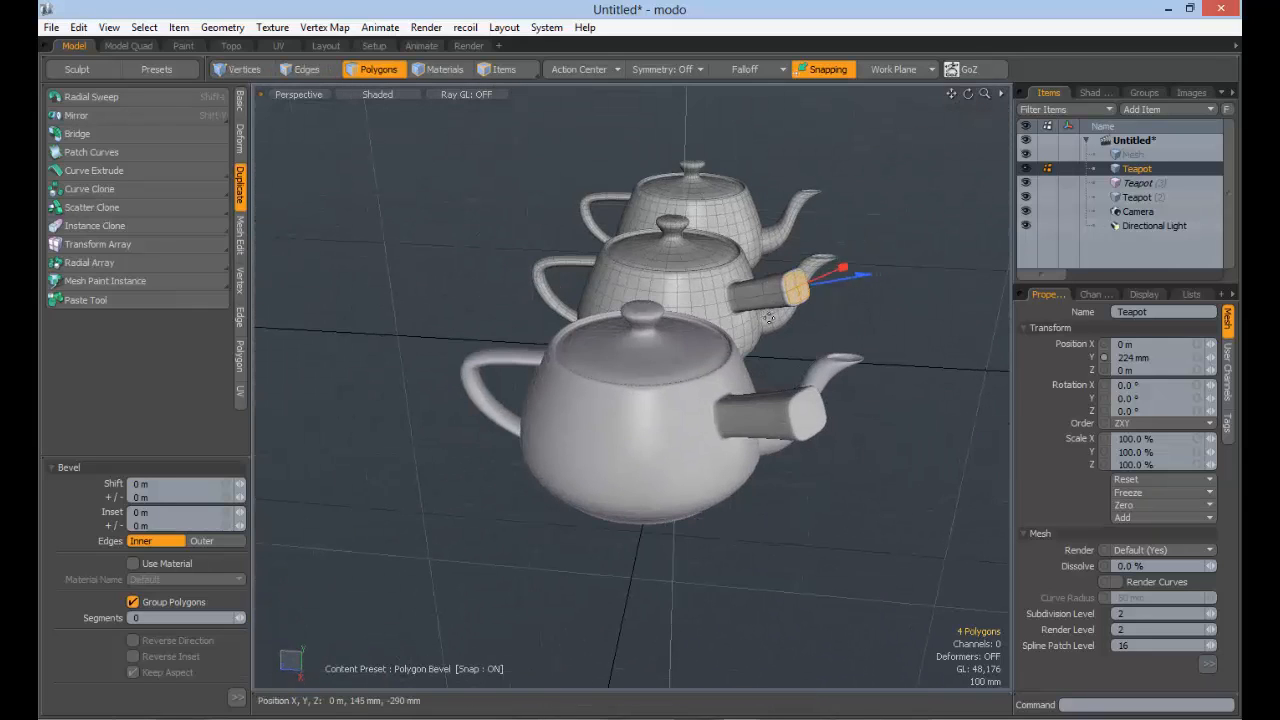
pyautogui.keyDown('alt'); pyautogui.moveTo(711, 346); pyautogui.dragTo(795, 322); pyautogui.keyUp('alt')
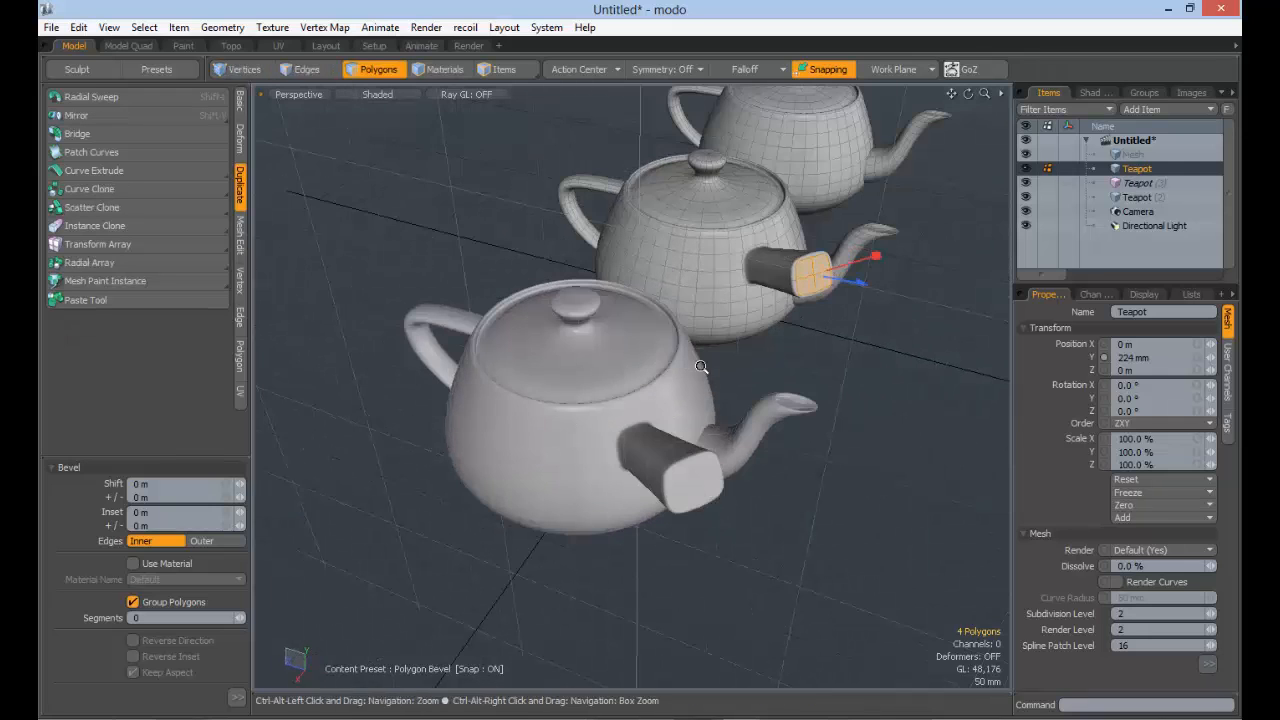
pyautogui.keyDown('ctrl'); pyautogui.keyDown('alt'); pyautogui.moveTo(701, 367); pyautogui.dragTo(418, 250); pyautogui.keyUp('alt'); pyautogui.keyUp('ctrl')
pyautogui.scroll(3, 705, 391)
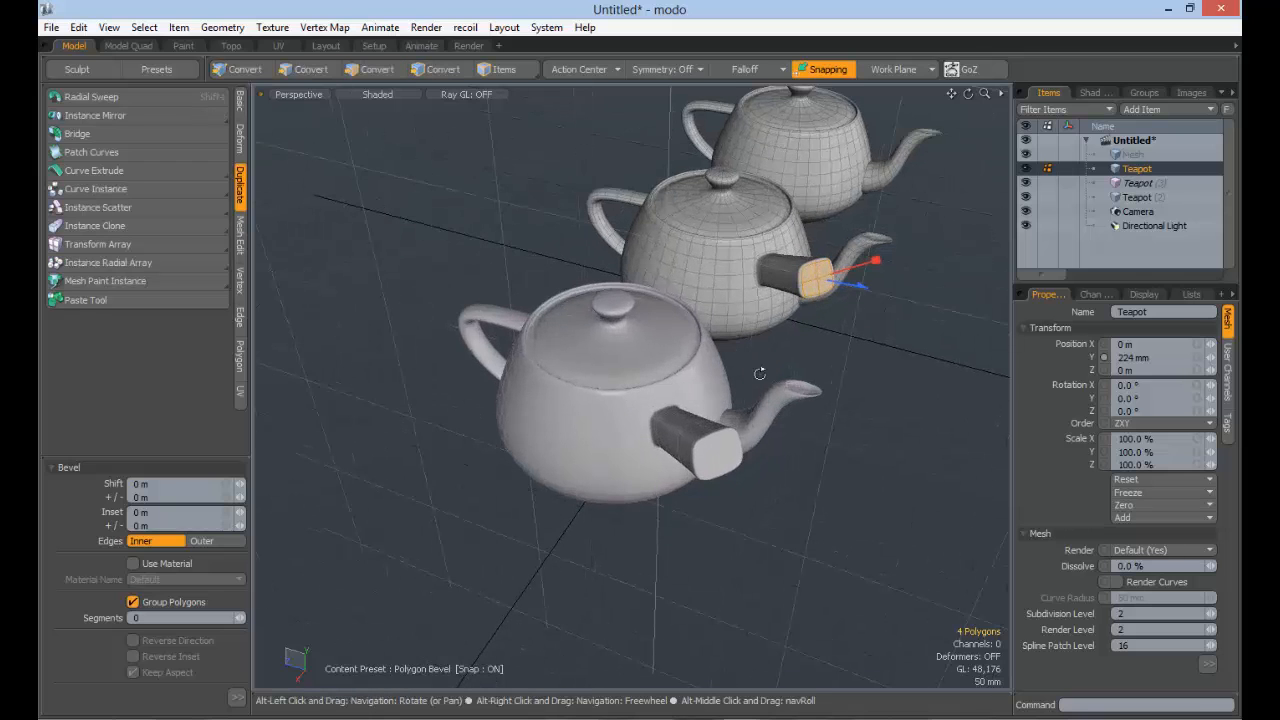
pyautogui.keyDown('alt'); pyautogui.moveTo(760, 371); pyautogui.dragTo(770, 395); pyautogui.keyUp('alt')
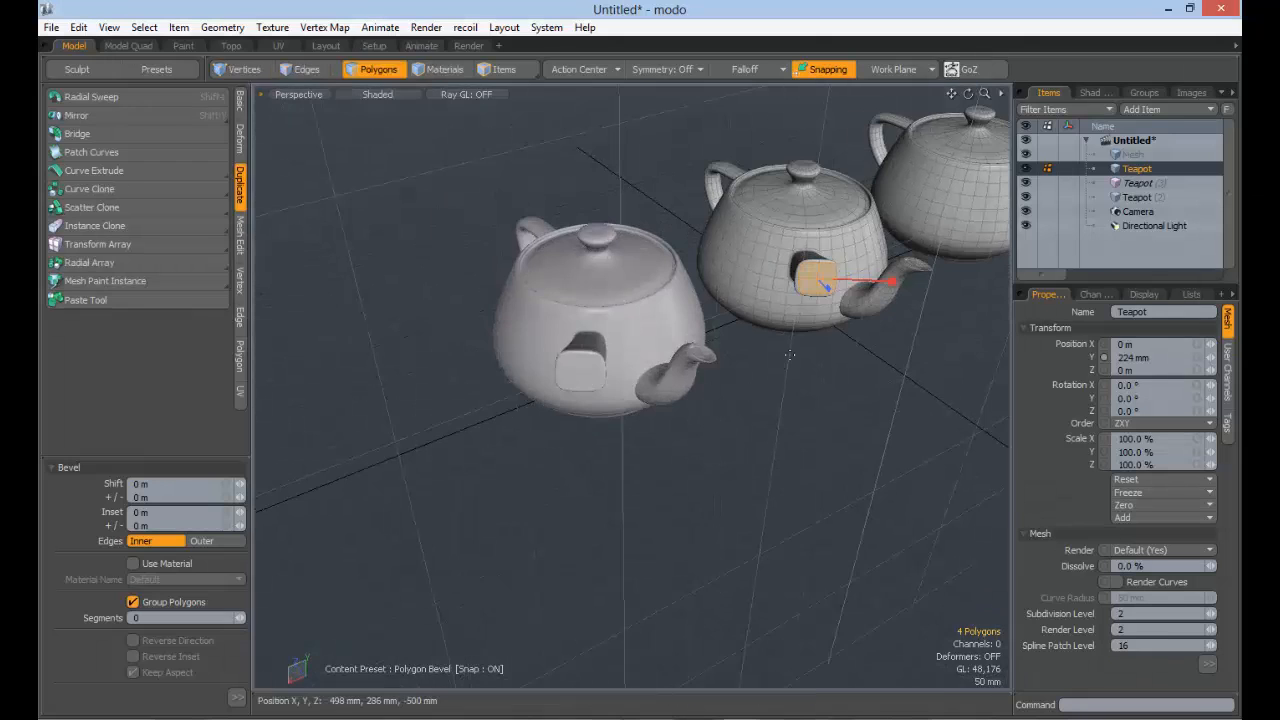
pyautogui.press('Escape')
pyautogui.press('Escape')
pyautogui.press('Escape')
pyautogui.keyDown('alt'); pyautogui.moveTo(754, 294); pyautogui.dragTo(688, 335); pyautogui.keyUp('alt')
pyautogui.keyDown('alt'); pyautogui.moveTo(688, 335); pyautogui.dragTo(743, 323); pyautogui.keyUp('alt')
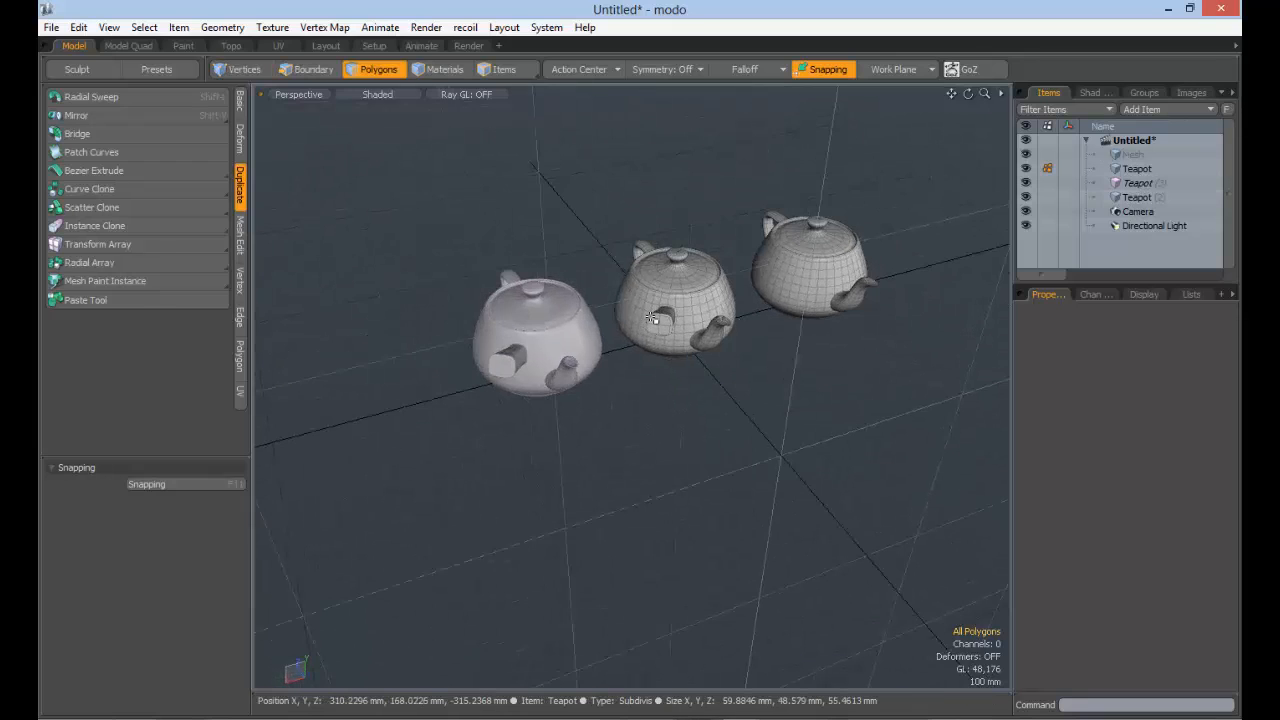
# Step: Undo the teapot bevels and the earlier changes back through the creation of the instance
pyautogui.click(1137, 183)
pyautogui.hotkey('ctrl', 'z')
pyautogui.hotkey('ctrl', 'z')
pyautogui.hotkey('ctrl', 'z')
pyautogui.hotkey('ctrl', 'z')
pyautogui.hotkey('ctrl', 'z')
pyautogui.hotkey('ctrl', 'z')
pyautogui.hotkey('ctrl', 'z')
pyautogui.hotkey('ctrl', 'z')
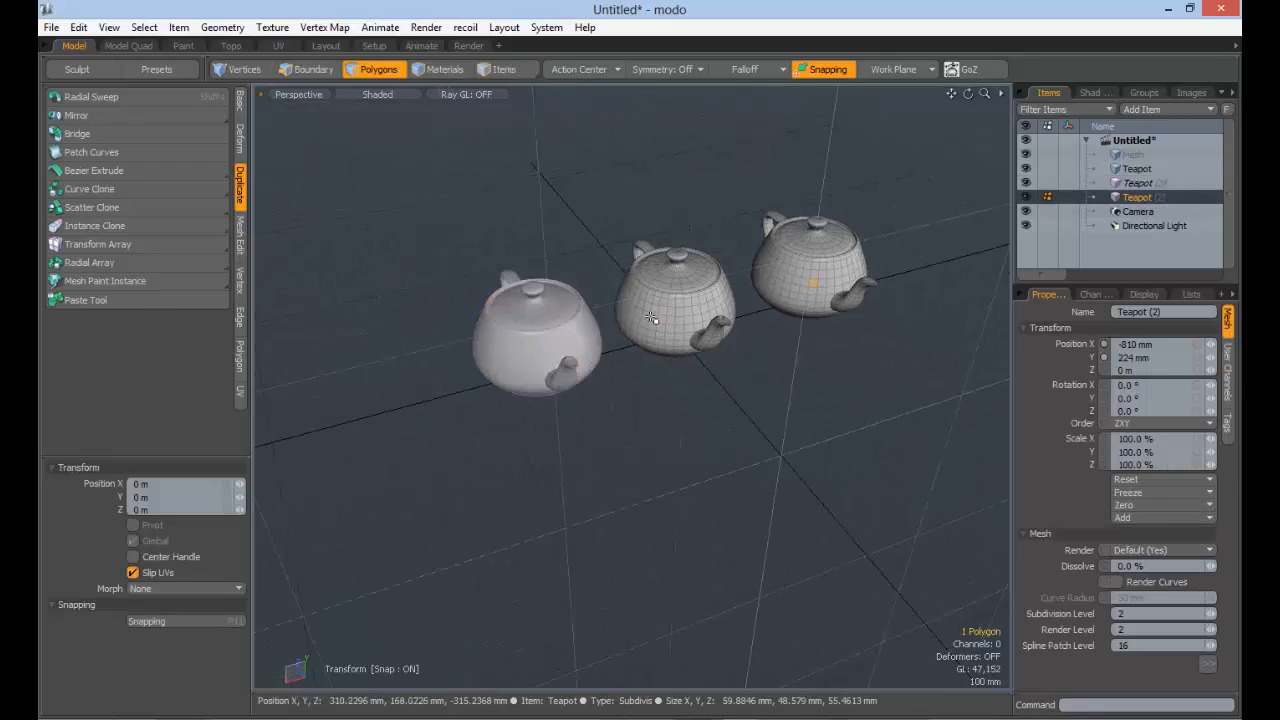
pyautogui.hotkey('ctrl', 'z')
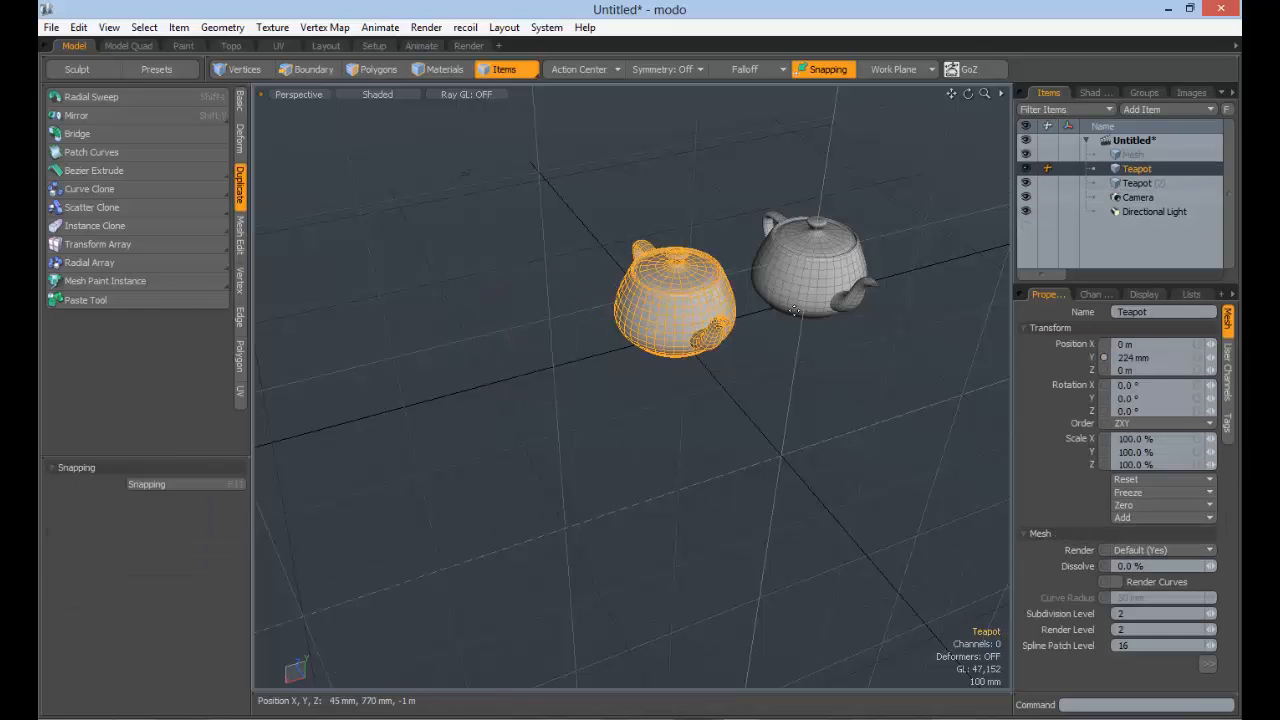
# Step: Add a third teapot mesh item and move it beside the original to X 725 mm, on the side opposite the duplicate
pyautogui.click(1138, 183)
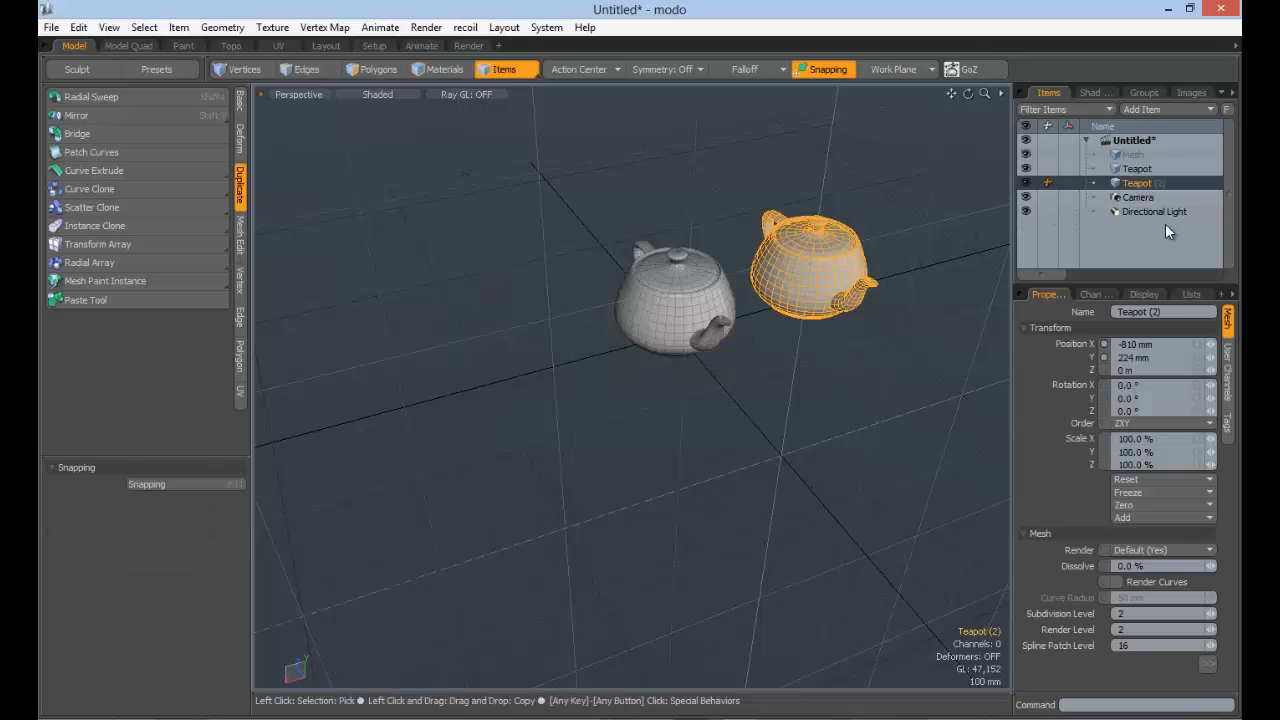
pyautogui.click(747, 162)
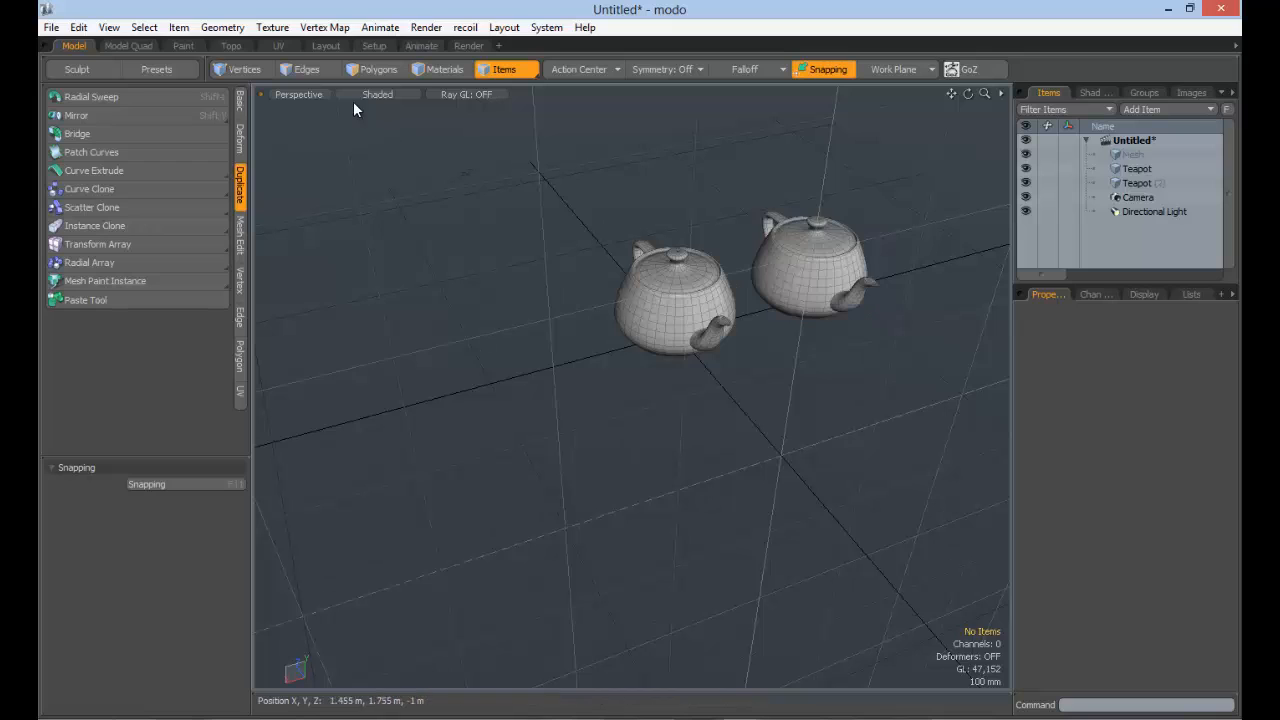
pyautogui.click(1138, 183)
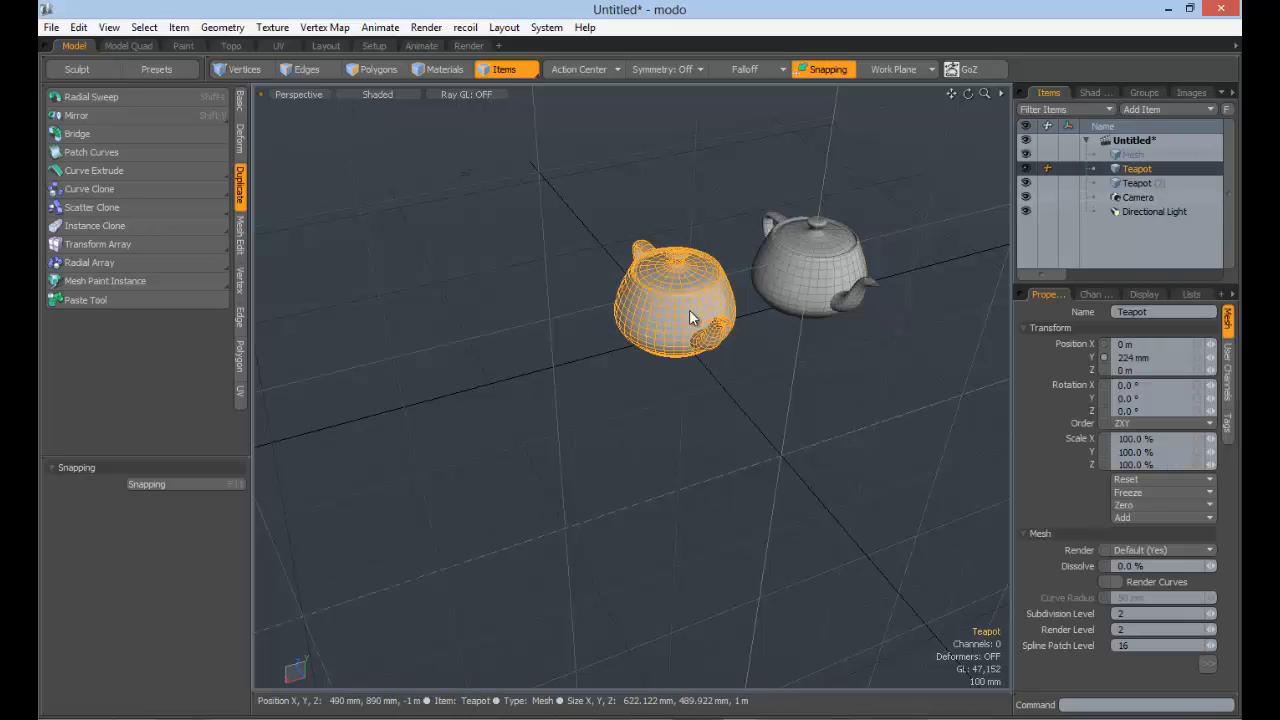
pyautogui.click(240, 101)
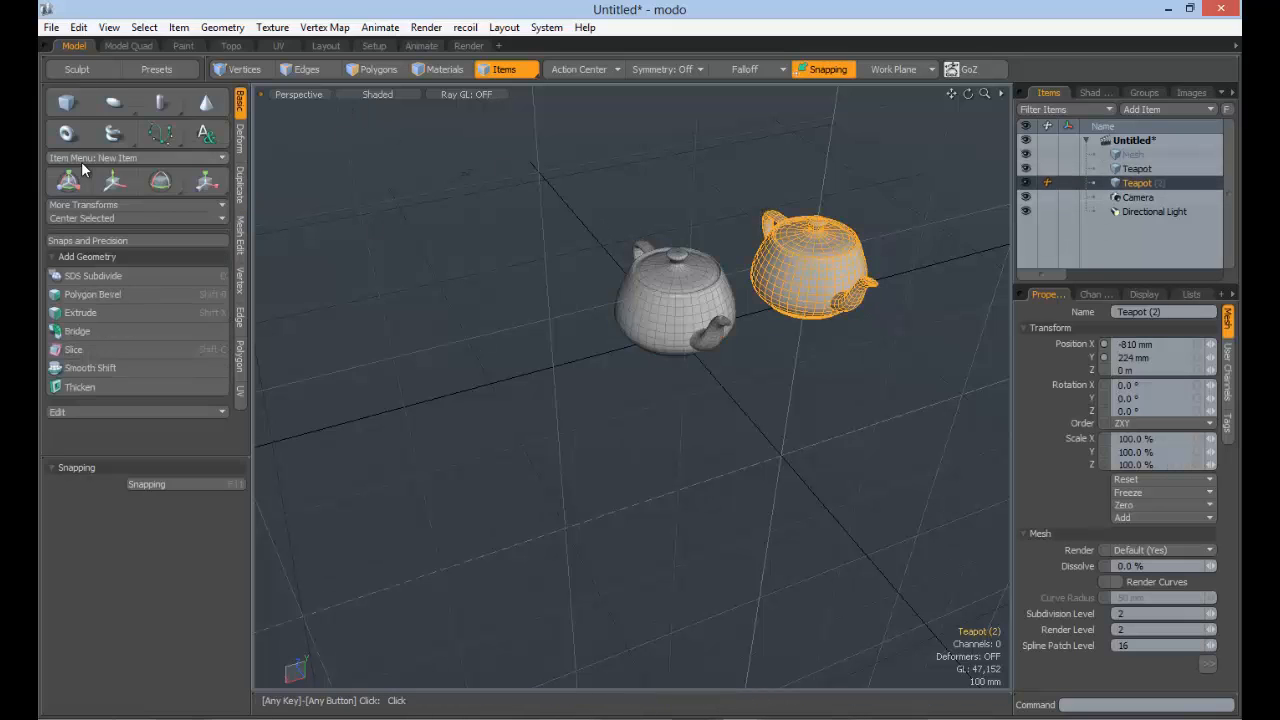
pyautogui.click(120, 134)
pyautogui.press('w')
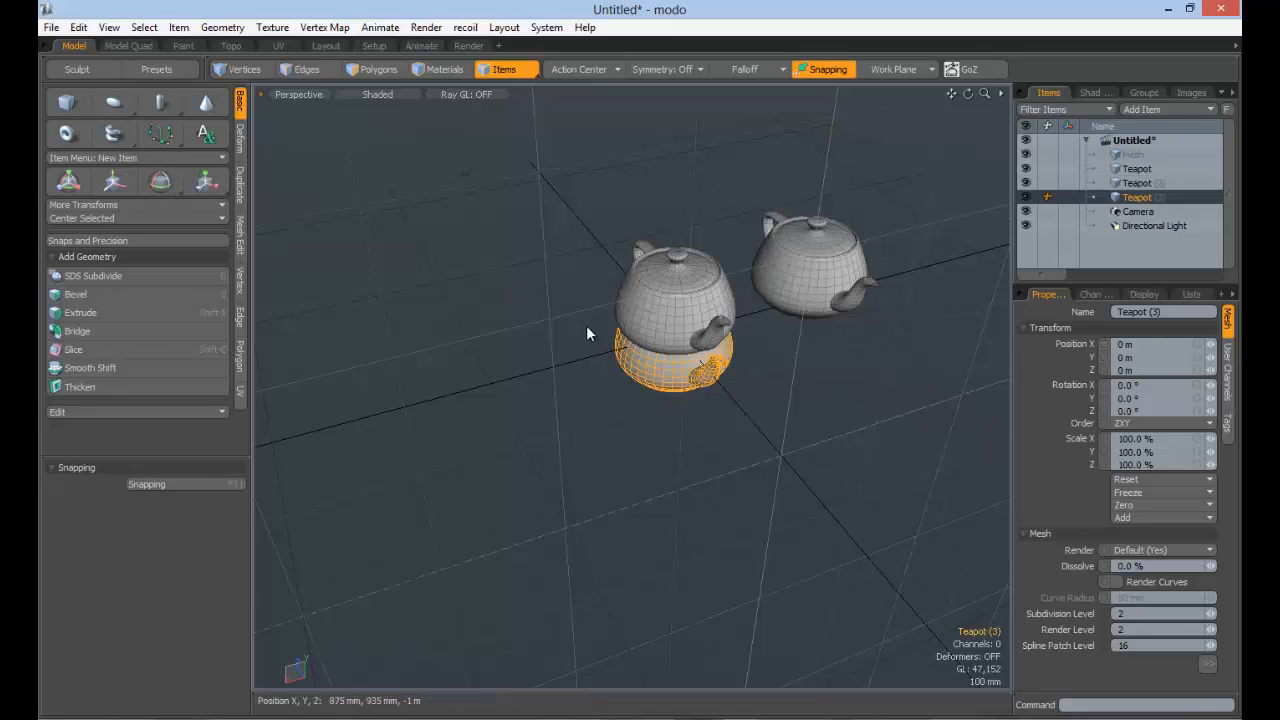
pyautogui.keyDown('alt'); pyautogui.moveTo(667, 379); pyautogui.dragTo(524, 288); pyautogui.keyUp('alt')
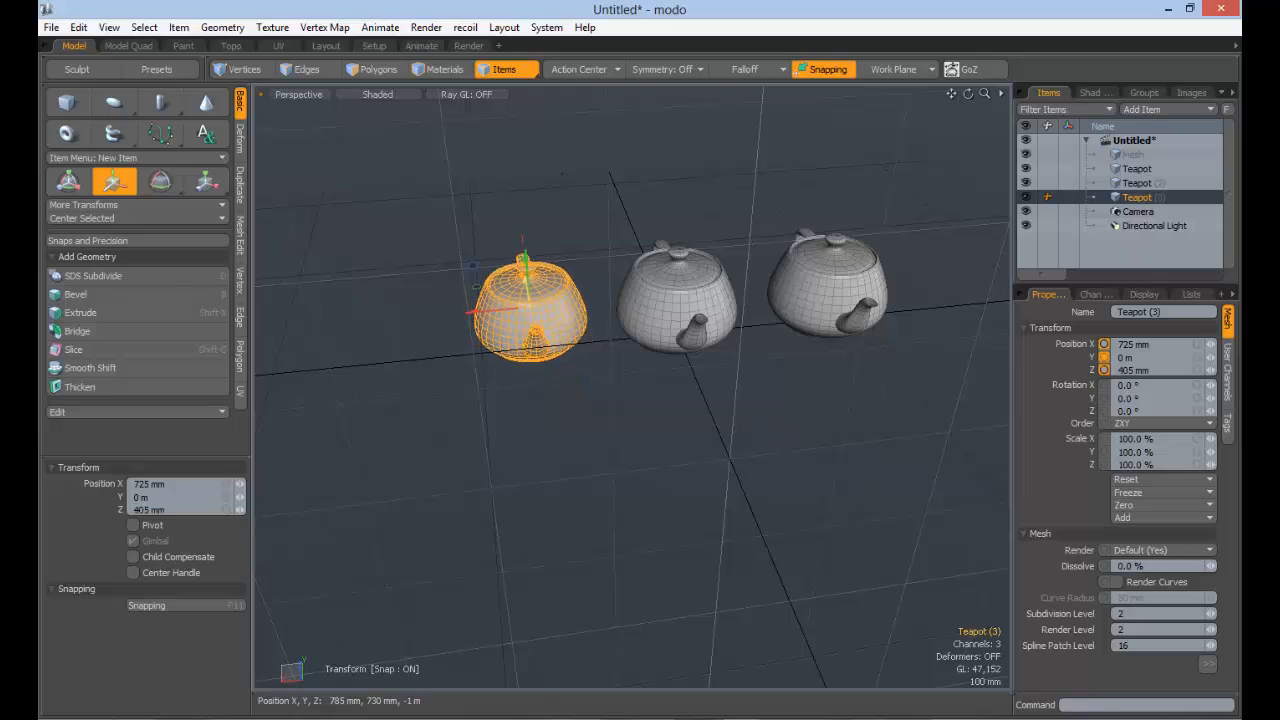
pyautogui.press('Escape')
# Step: Parent Teapot (2) under Teapot, and Teapot (3) under Teapot (2), in the item hierarchy
pyautogui.click(1145, 170)
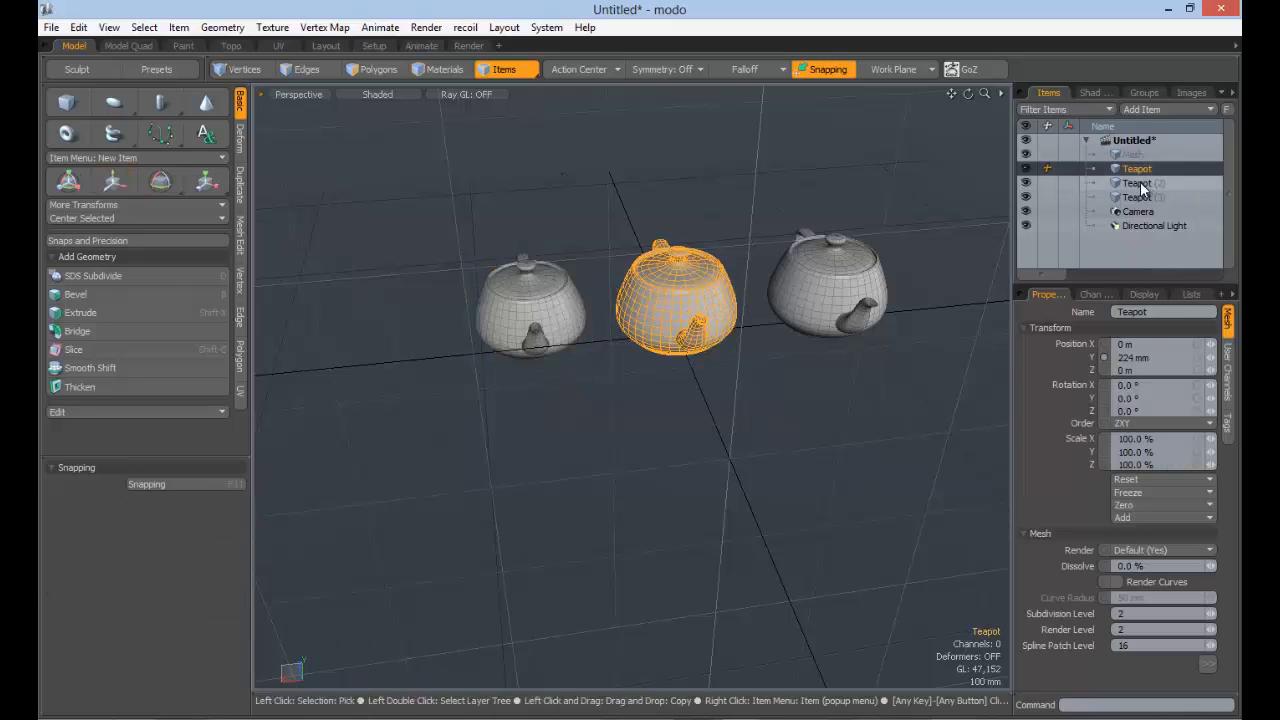
pyautogui.moveTo(1143, 183)
pyautogui.mouseDown()
pyautogui.moveTo(1149, 168)
pyautogui.moveTo(1140, 199)
pyautogui.moveTo(1158, 187)
pyautogui.mouseUp()
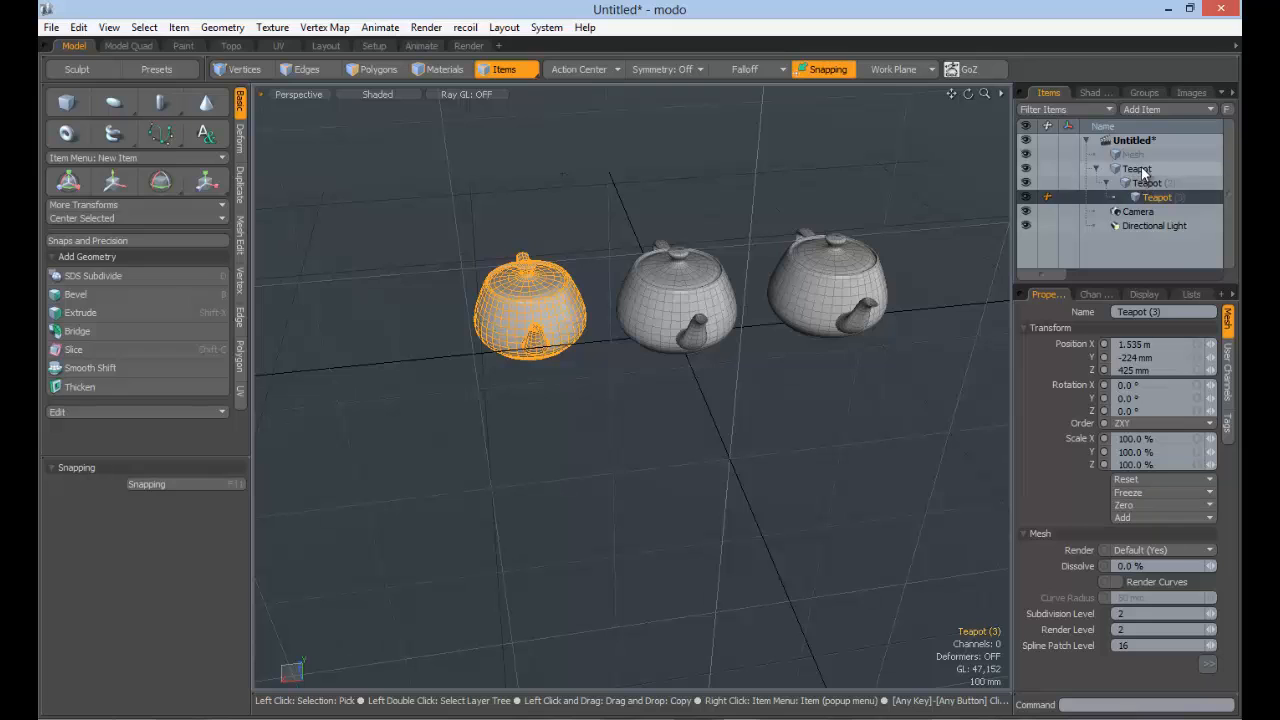
# Step: Try moving the parent Teapot together with its child teapots, undo the move, and reselect the parent
pyautogui.click(1150, 170)
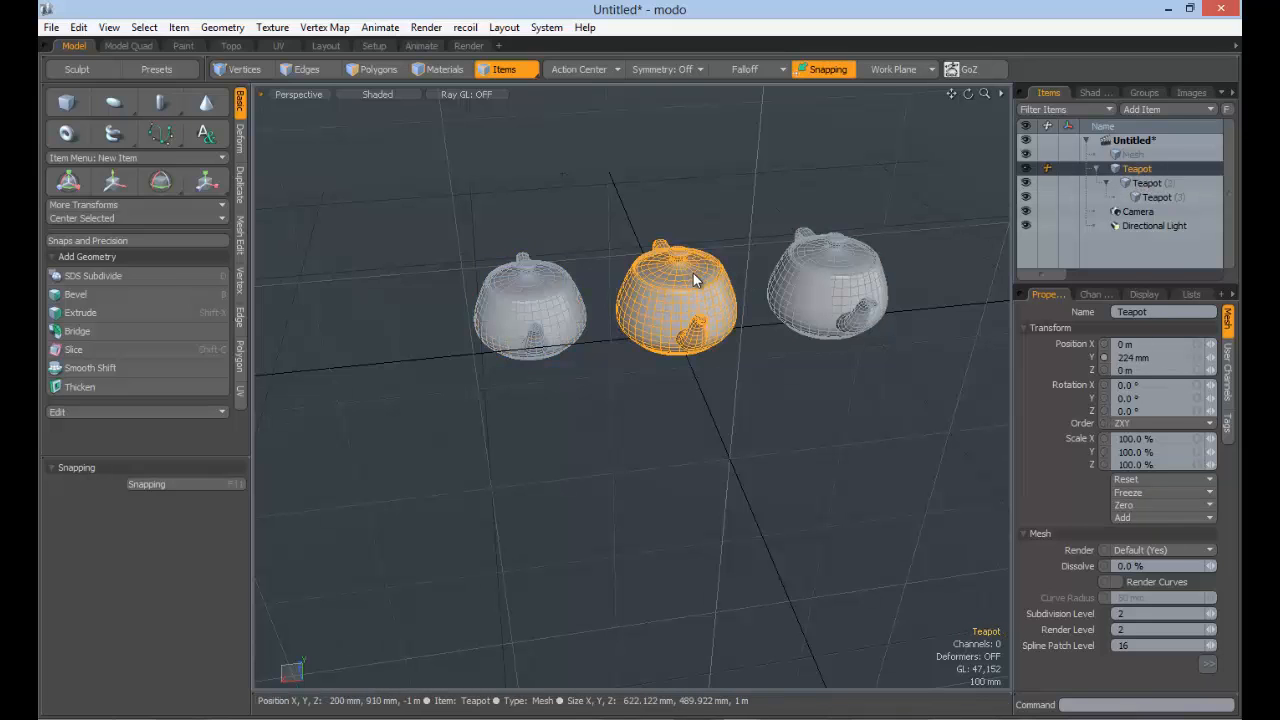
pyautogui.press('w')
pyautogui.keyDown('alt'); pyautogui.moveTo(695, 275); pyautogui.dragTo(830, 325); pyautogui.keyUp('alt')
pyautogui.moveTo(637, 229); pyautogui.dragTo(611, 222)
pyautogui.hotkey('ctrl', 'z')
pyautogui.keyDown('alt'); pyautogui.moveTo(772, 359); pyautogui.dragTo(779, 334); pyautogui.keyUp('alt')
pyautogui.press('q')
pyautogui.press('Escape')
pyautogui.click(756, 322)
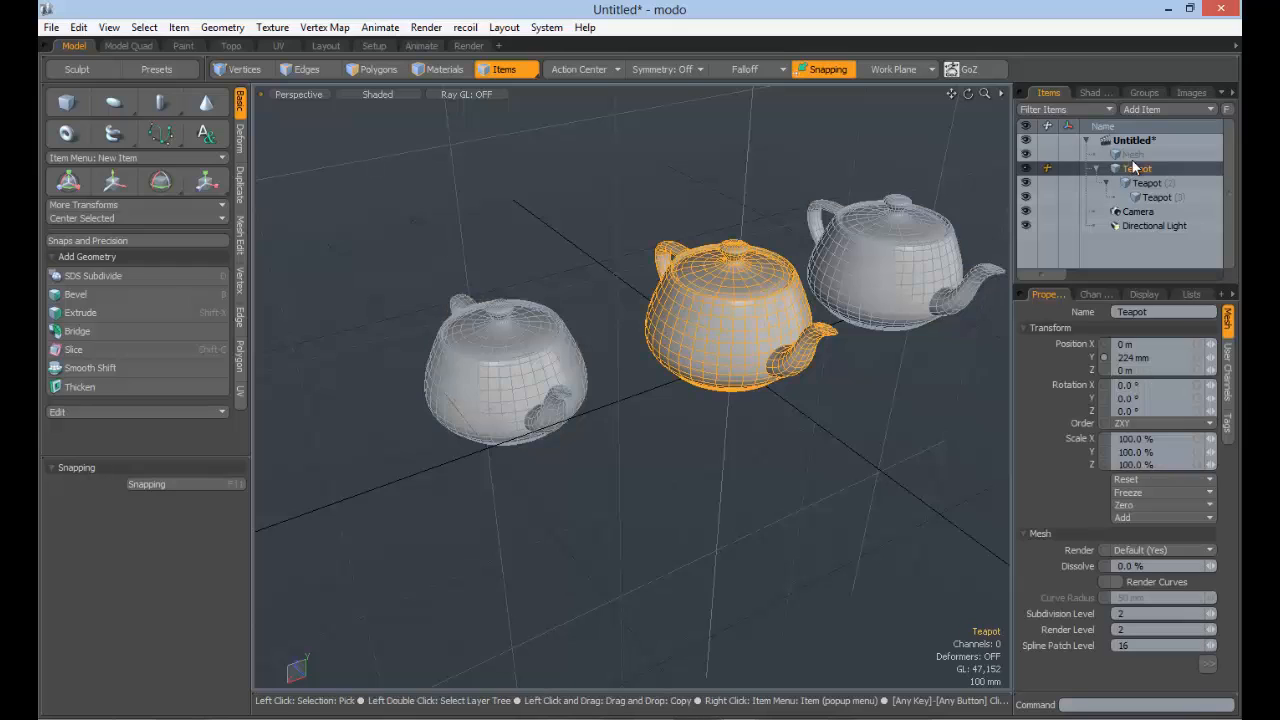
# Step: Try duplicating only the parent Teapot and moving the copy to Z 1.005 m, and undo both operations
pyautogui.rightClick(1140, 169)
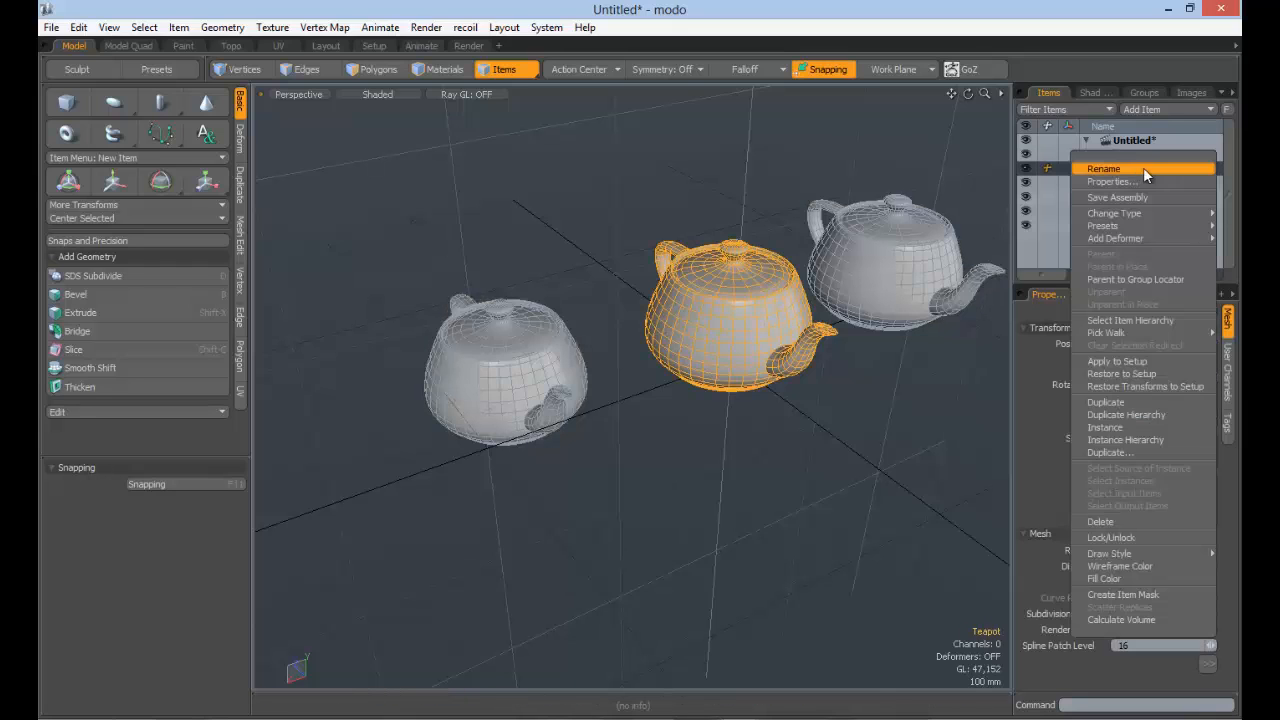
pyautogui.click(1120, 403)
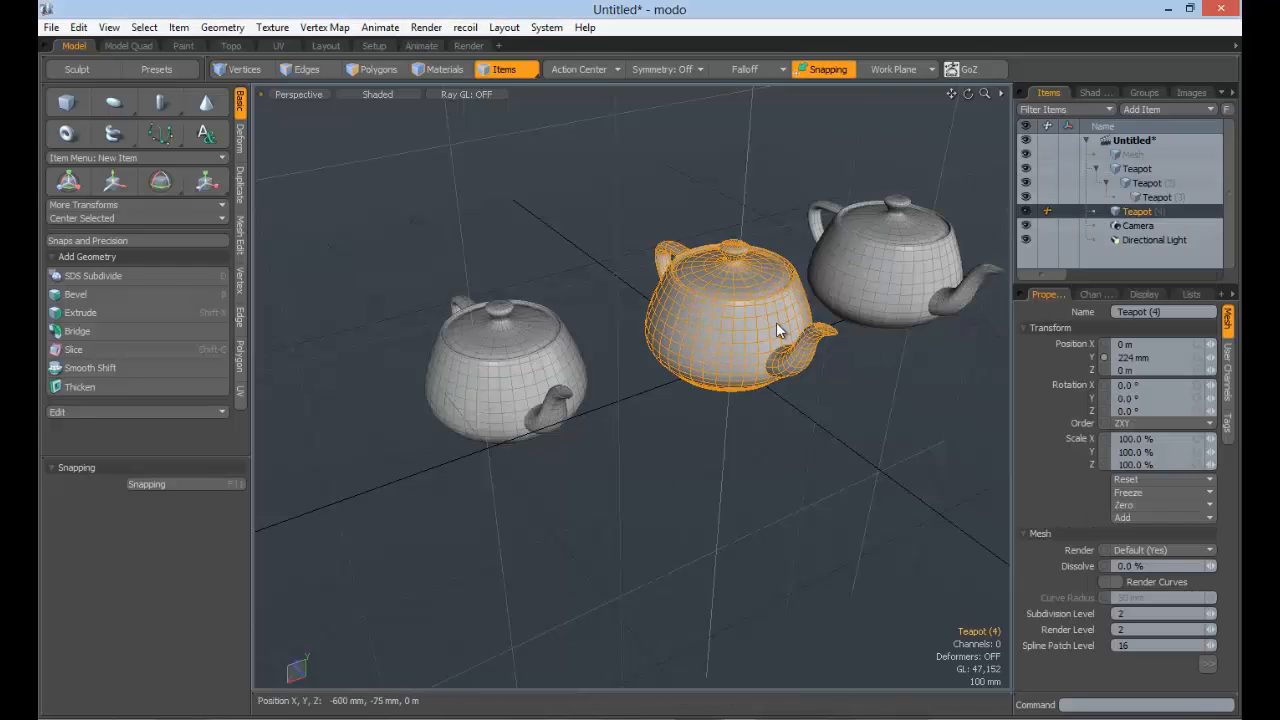
pyautogui.press('w')
pyautogui.moveTo(720, 293); pyautogui.dragTo(574, 204)
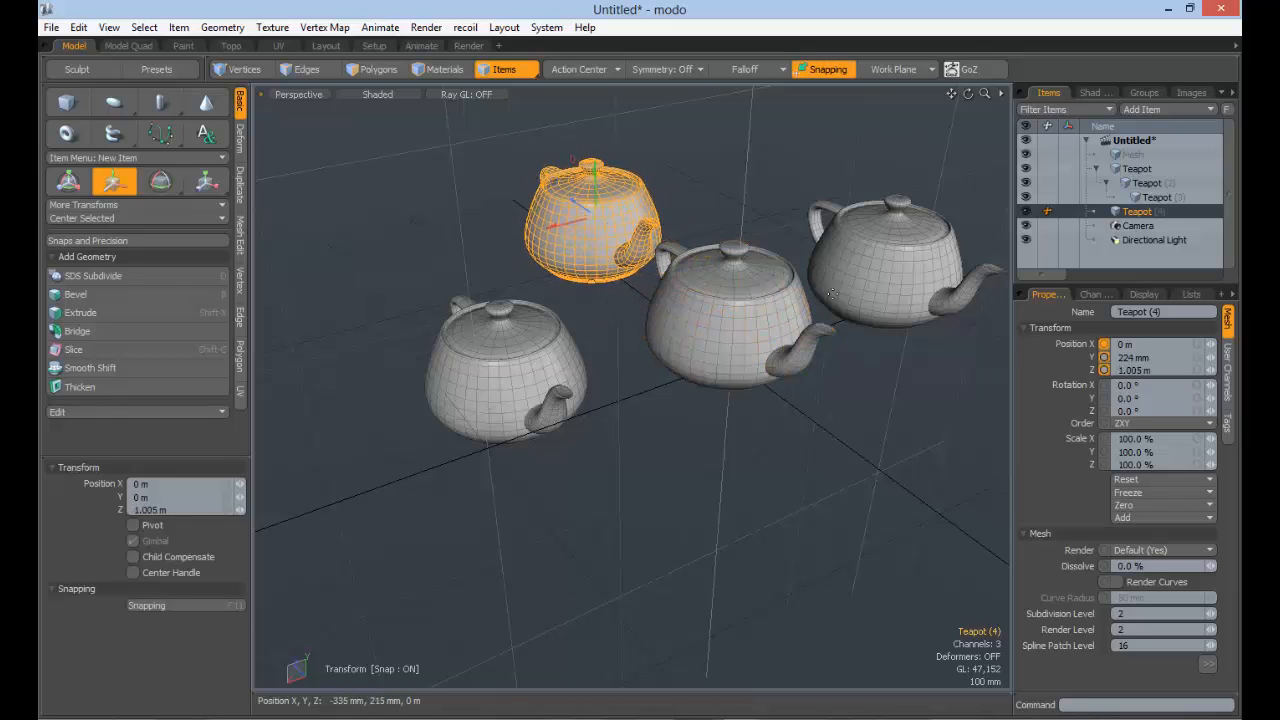
pyautogui.hotkey('ctrl', 'z')
pyautogui.hotkey('ctrl', 'z')
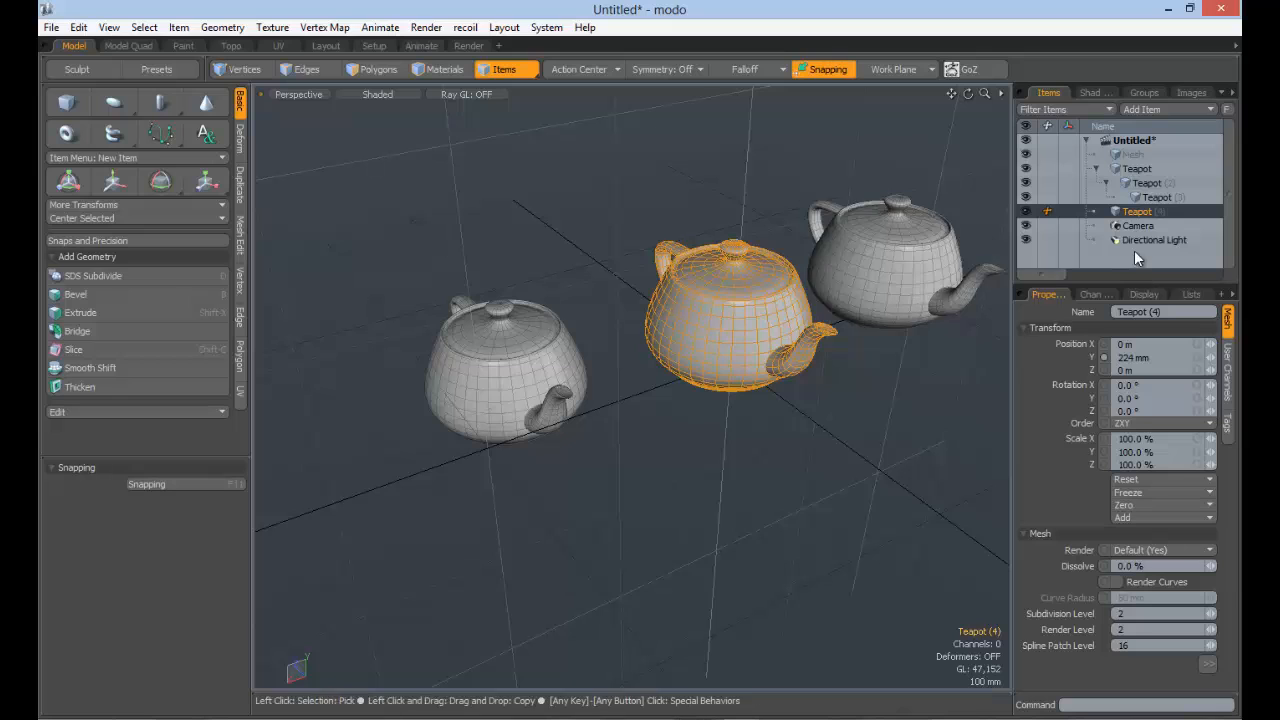
pyautogui.hotkey('ctrl', 'z')
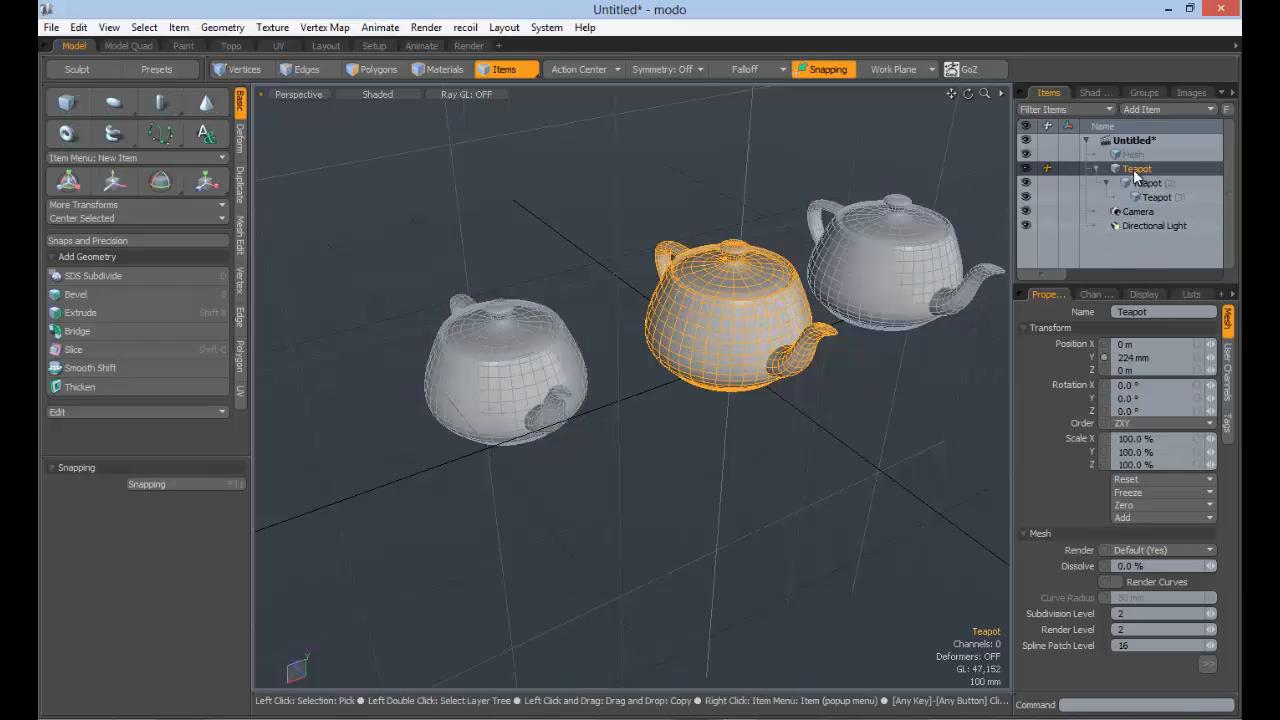
# Step: Try duplicating the Teapot hierarchy, shift the copy to Z 1.07 m, expand its children, and remove the copied hierarchy
pyautogui.rightClick(1134, 168)
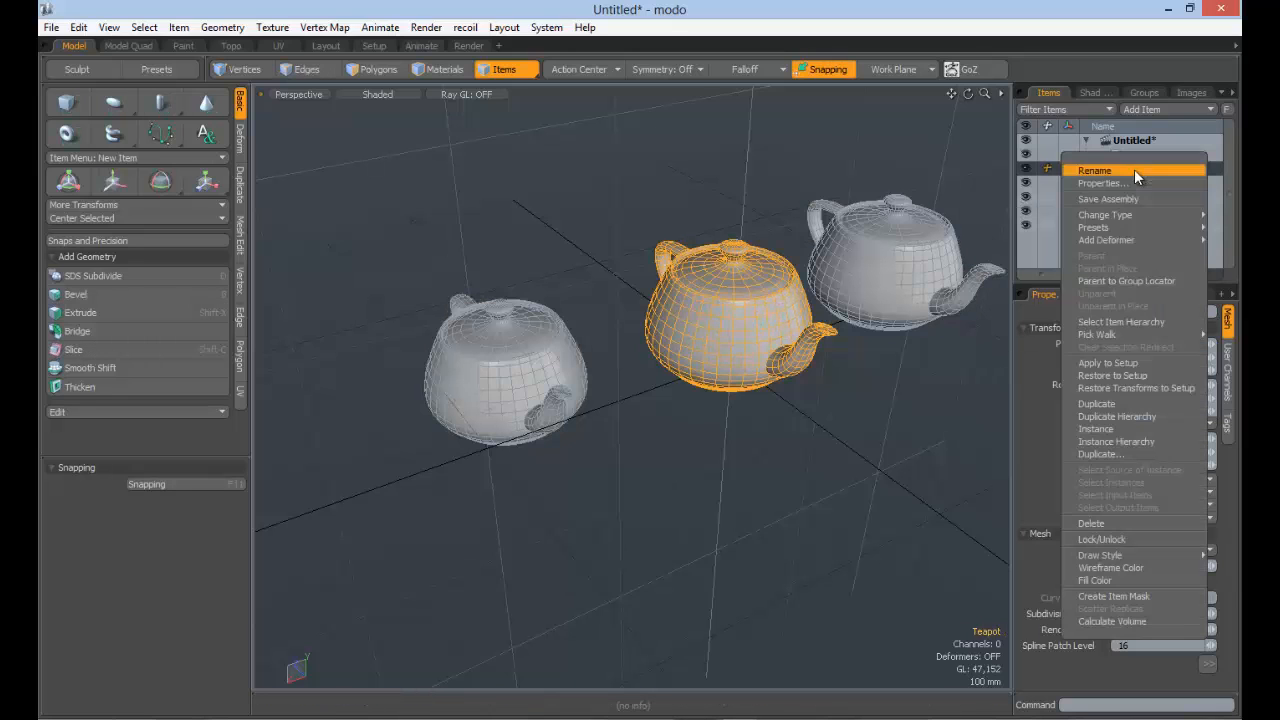
pyautogui.click(1140, 417)
pyautogui.press('w')
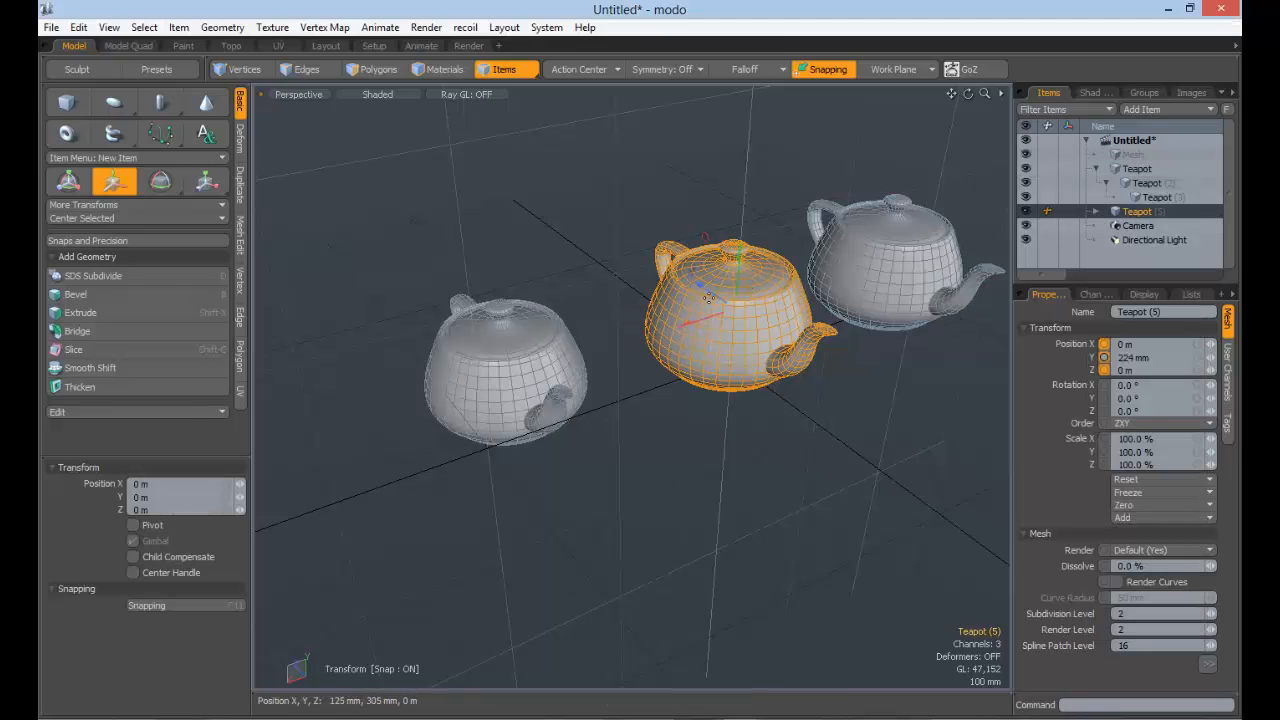
pyautogui.moveTo(700, 285); pyautogui.dragTo(546, 184)
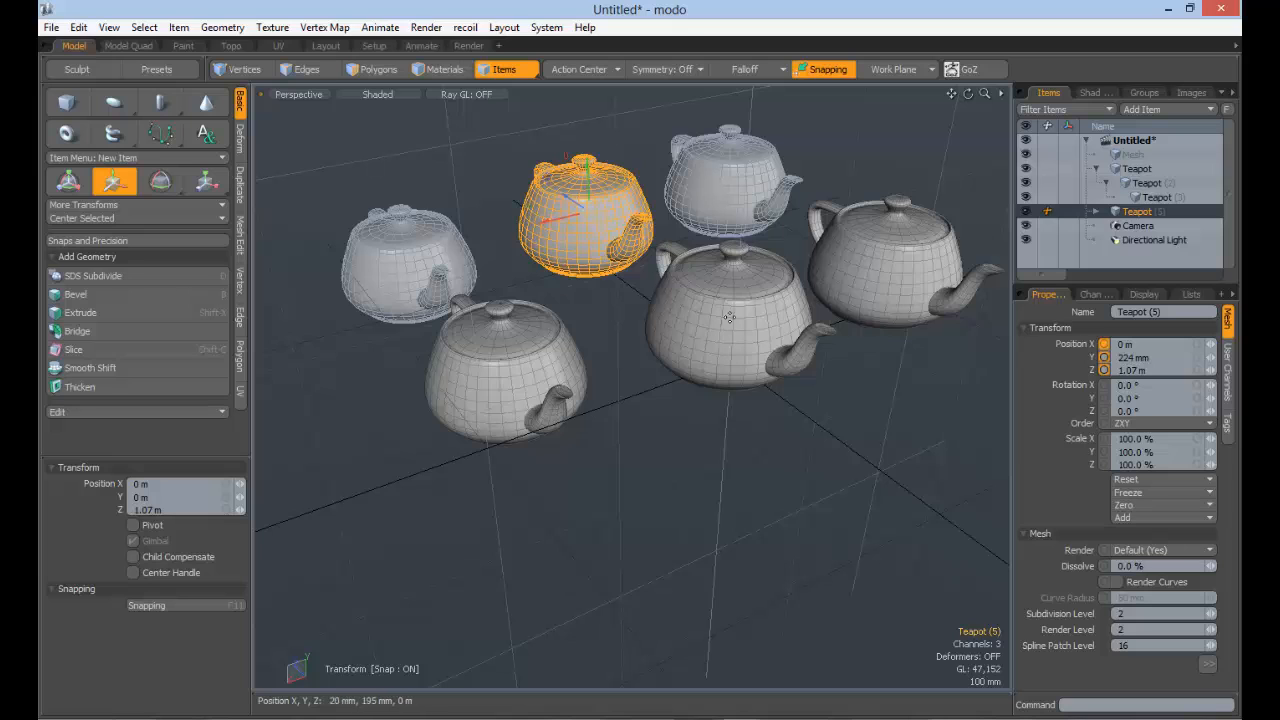
pyautogui.click(1096, 211)
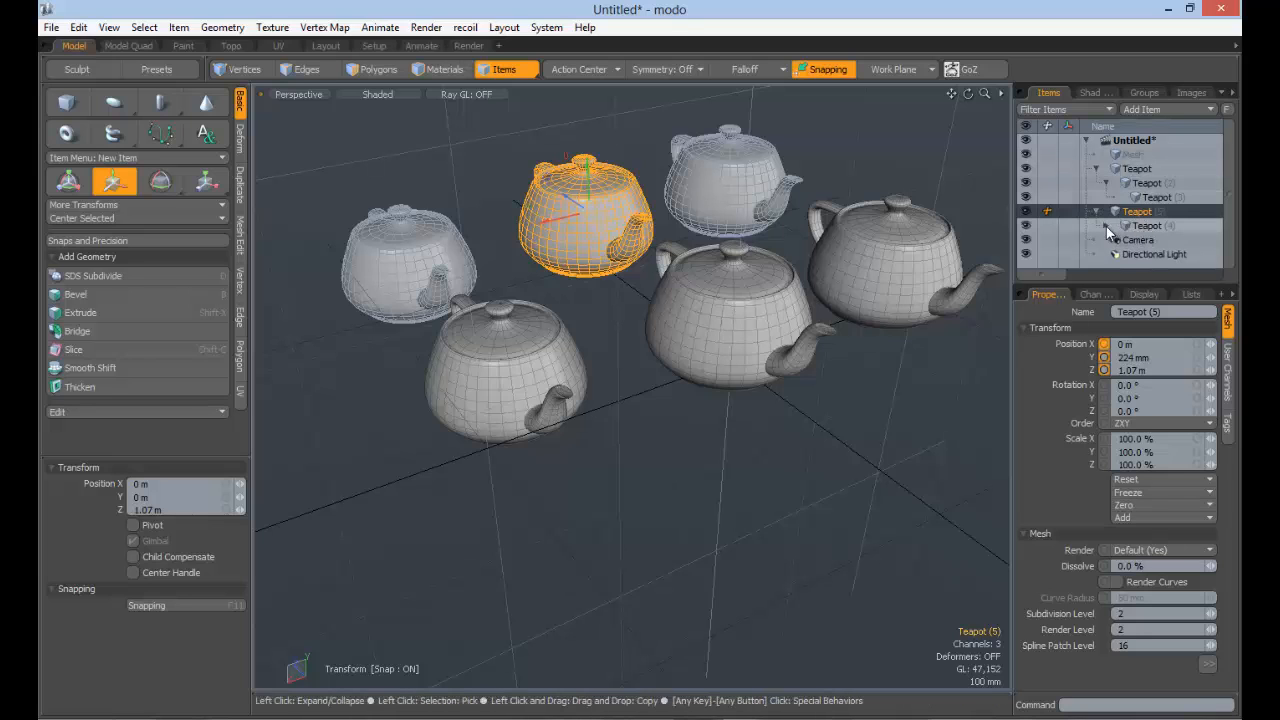
pyautogui.keyDown('alt'); pyautogui.moveTo(920, 273); pyautogui.dragTo(791, 258); pyautogui.keyUp('alt')
pyautogui.press('Delete')
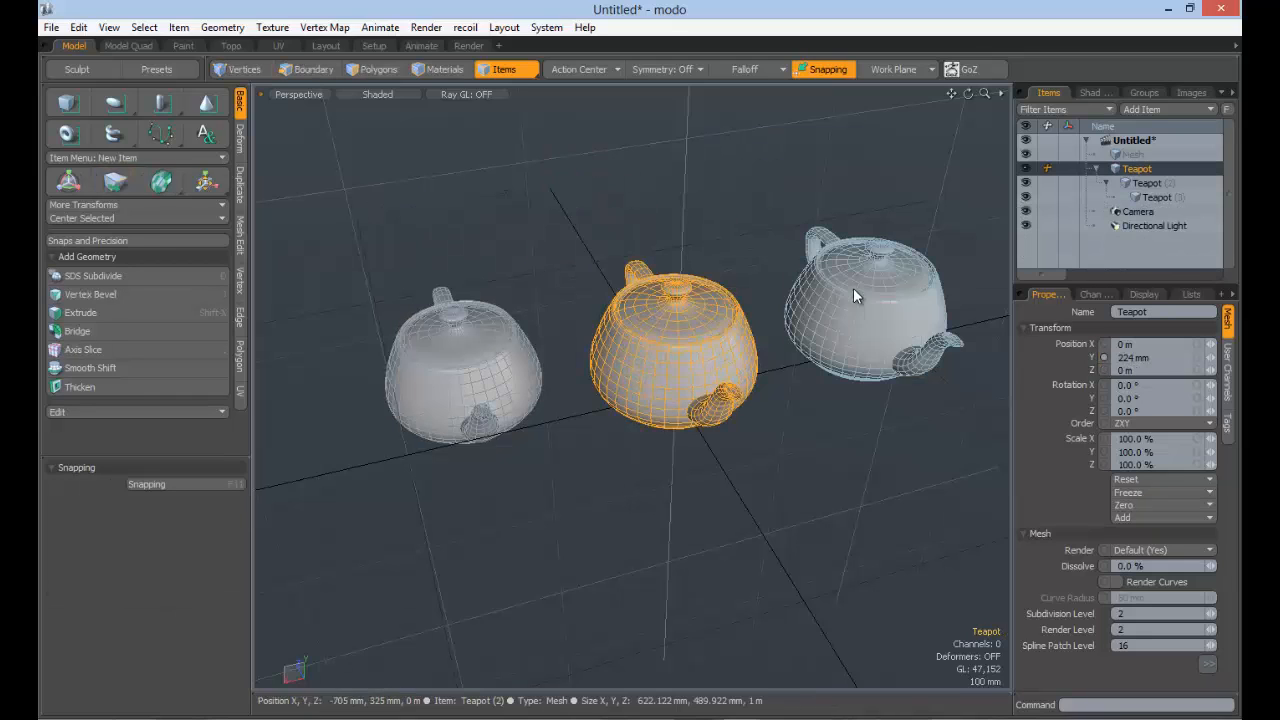
# Step: Instance the Teapot hierarchy, move the instanced set back to Z 1.215 m, and expand its nested children in the item list
pyautogui.rightClick(662, 352)
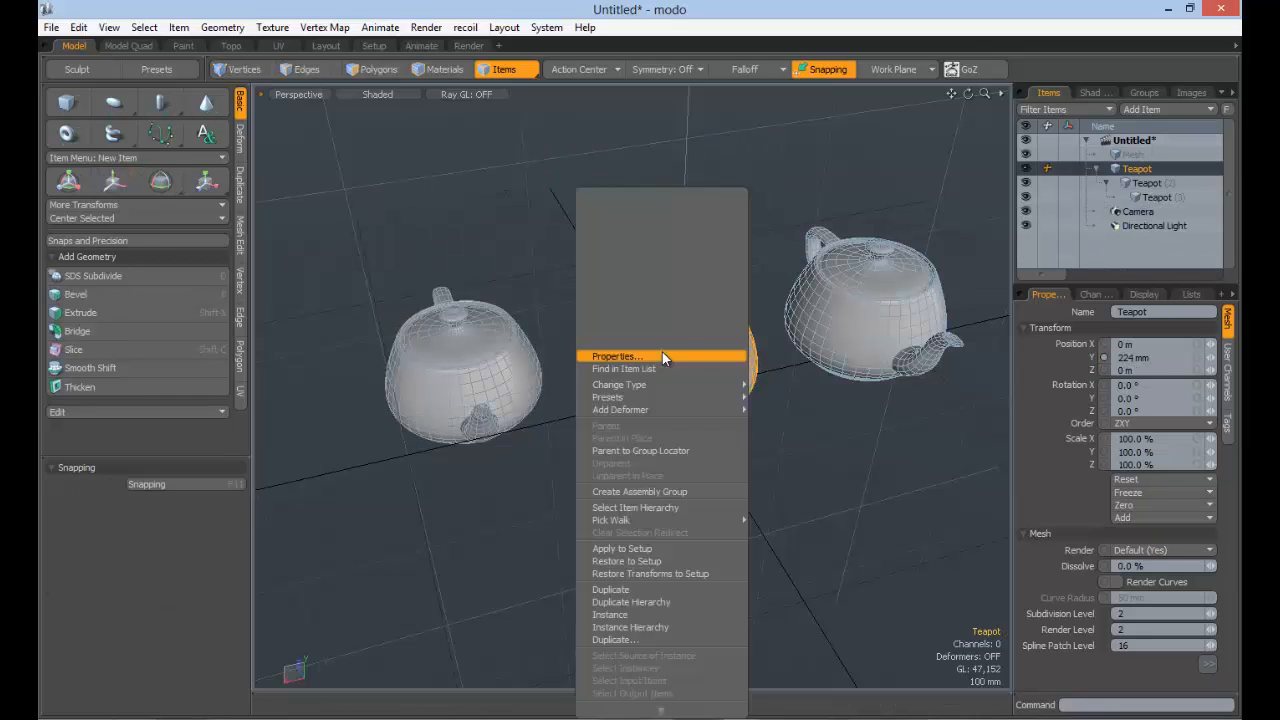
pyautogui.click(659, 624)
pyautogui.keyDown('alt'); pyautogui.moveTo(1058, 281); pyautogui.dragTo(755, 418); pyautogui.keyUp('alt')
pyautogui.press('w')
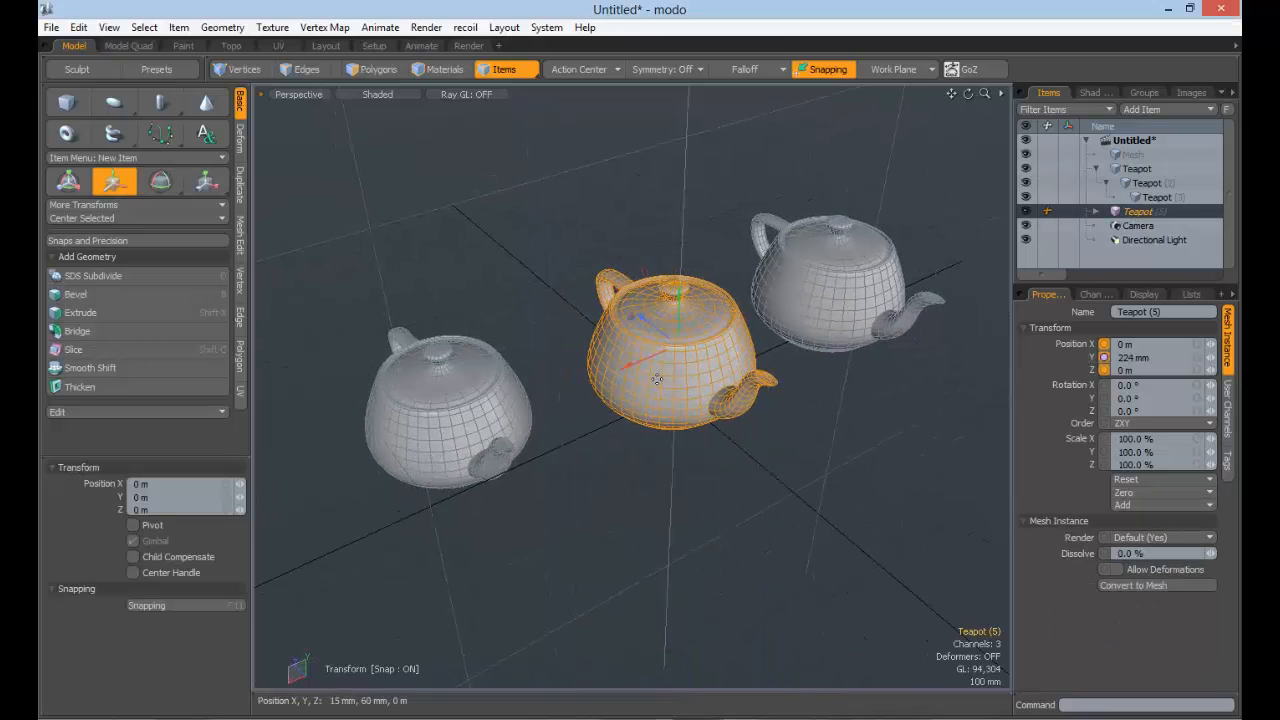
pyautogui.moveTo(655, 325); pyautogui.dragTo(485, 195)
pyautogui.click(1092, 211)
pyautogui.doubleClick(1107, 212)
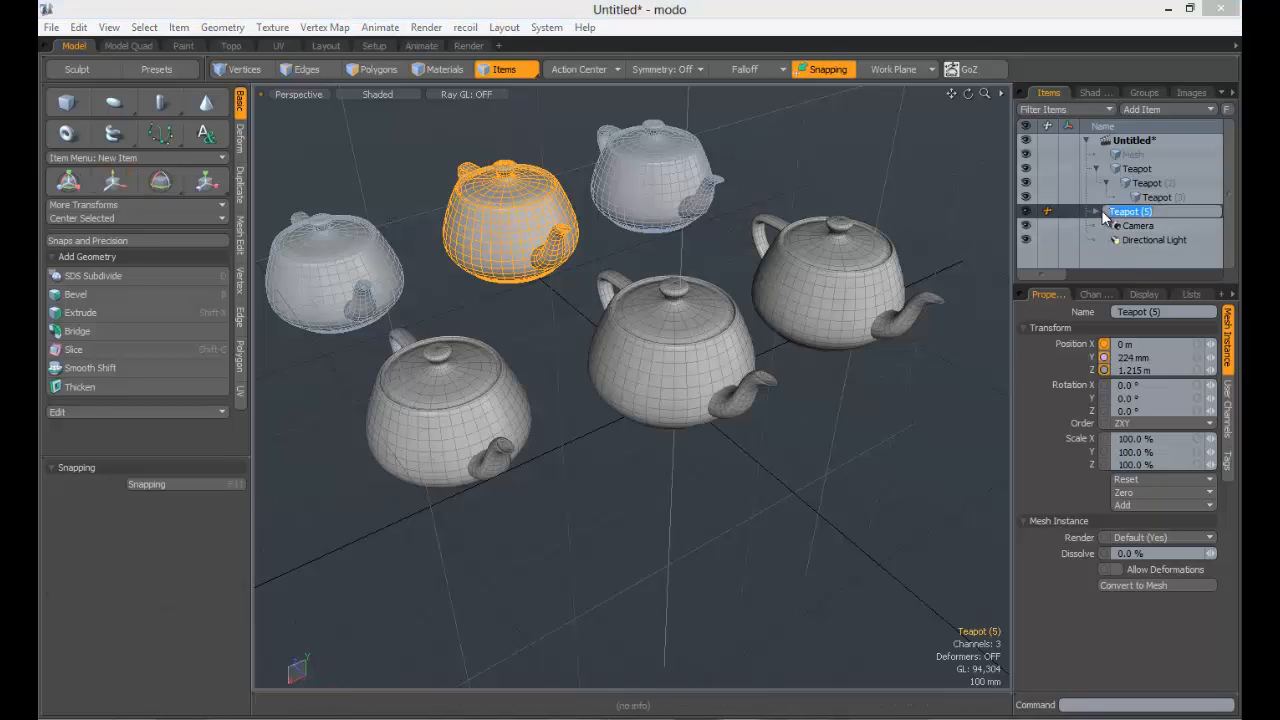
pyautogui.click(1096, 211)
pyautogui.click(1106, 227)
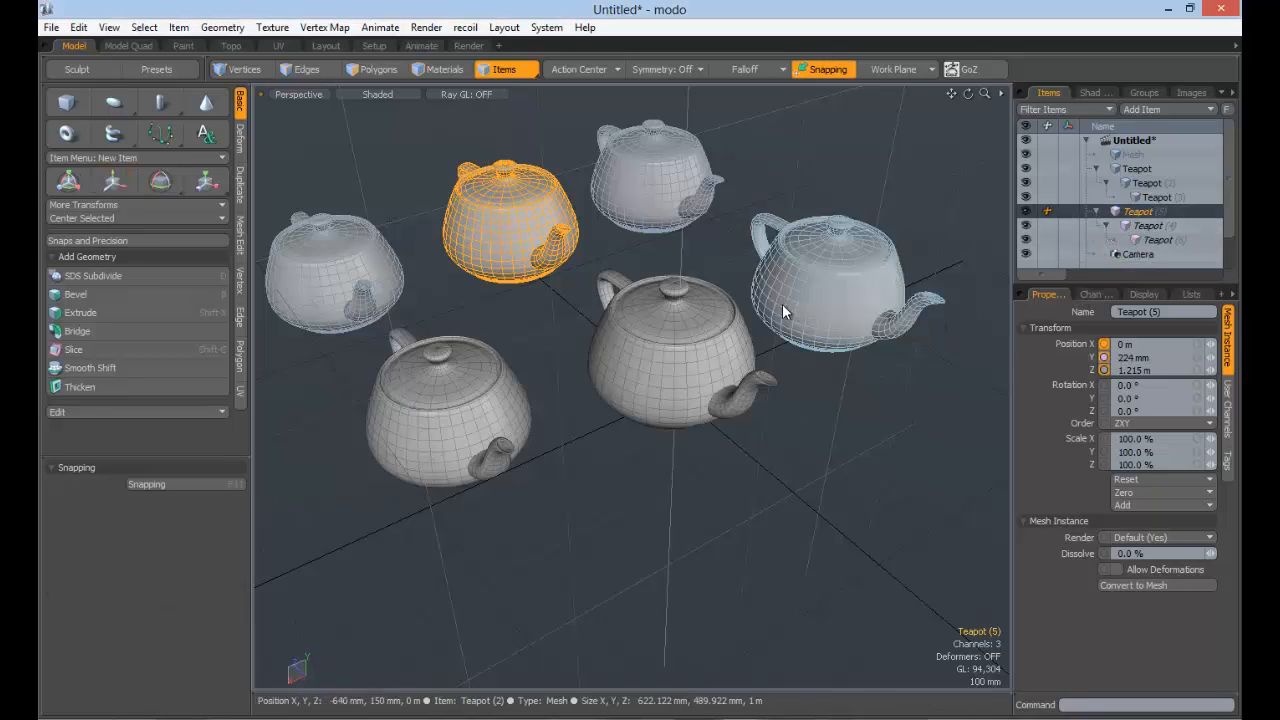
# Step: Try pulling a single body polygon of Teapot (2) outward 150 mm along X, and undo the move
pyautogui.press('Escape')
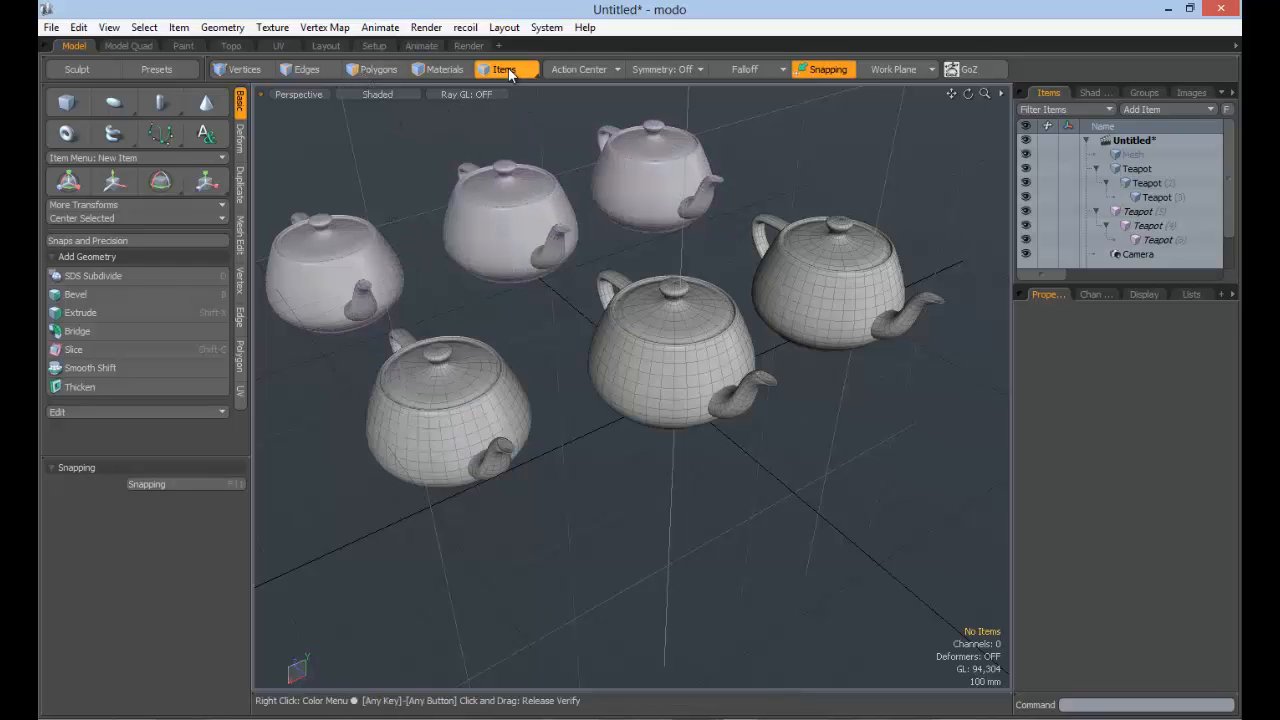
pyautogui.click(818, 272)
pyautogui.click(375, 69)
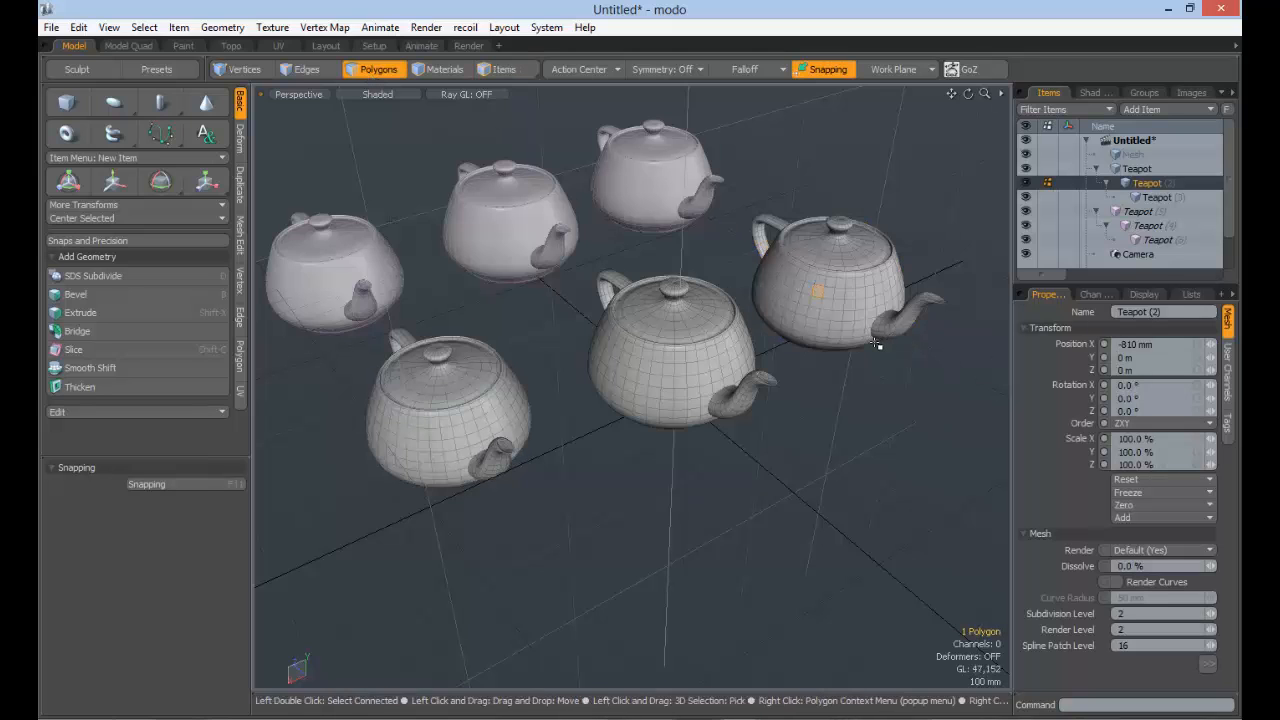
pyautogui.press('w')
pyautogui.keyDown('alt'); pyautogui.moveTo(880, 345); pyautogui.dragTo(785, 292); pyautogui.keyUp('alt')
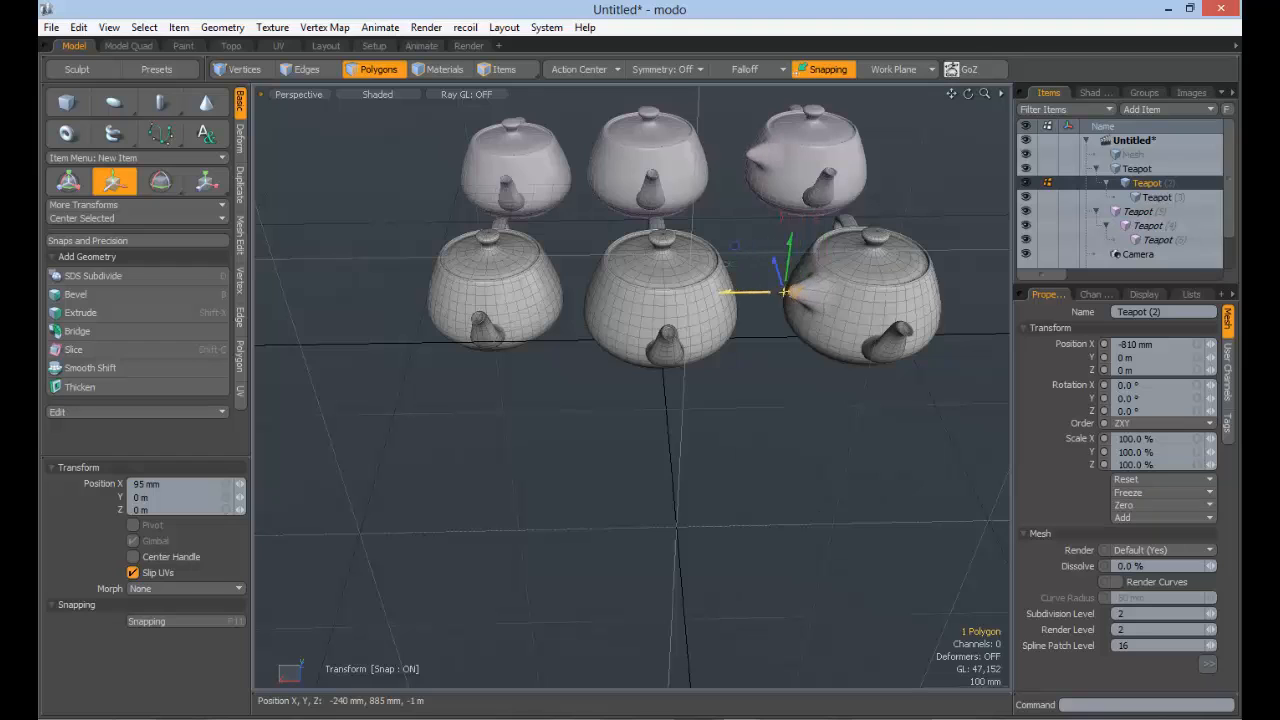
pyautogui.keyDown('alt'); pyautogui.moveTo(780, 170); pyautogui.dragTo(681, 161); pyautogui.keyUp('alt')
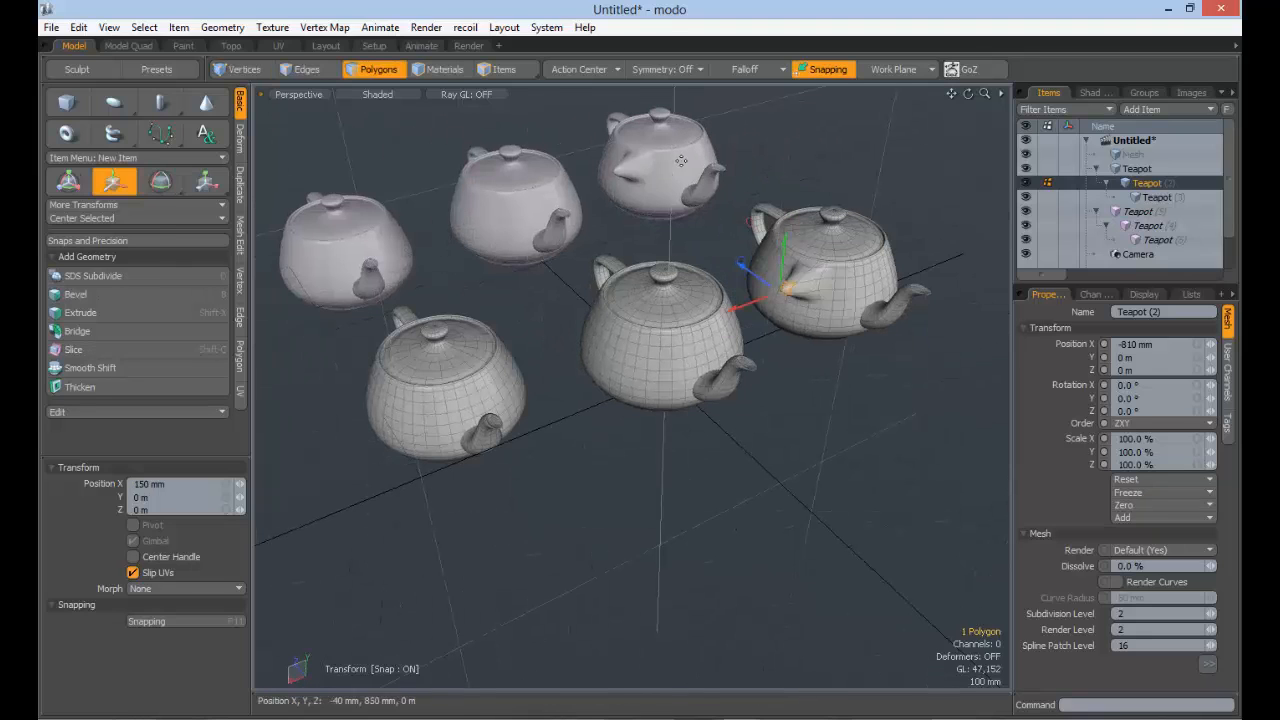
pyautogui.hotkey('ctrl', 'z')
pyautogui.press('Escape')
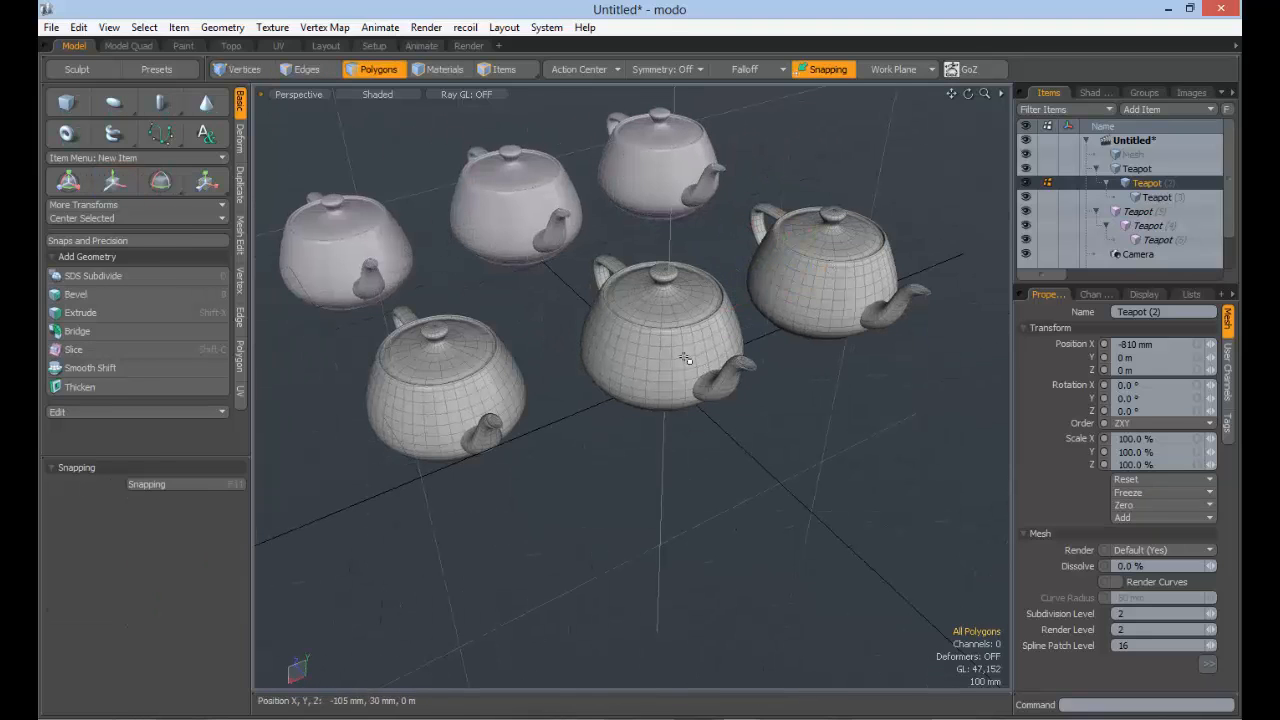
# Step: Select the polygons of the lid knob on the middle original Teapot, growing the selection down over the whole knob
pyautogui.click(529, 74)
pyautogui.click(392, 71)
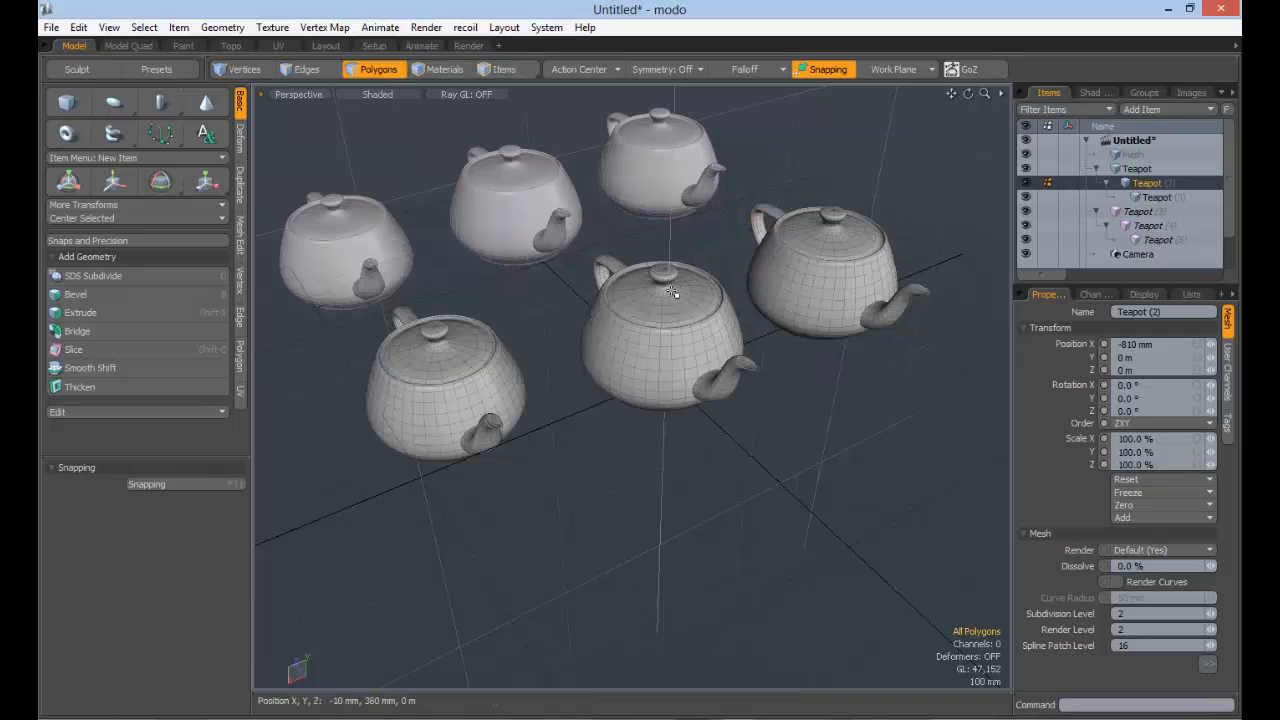
pyautogui.scroll(3, 661, 266)
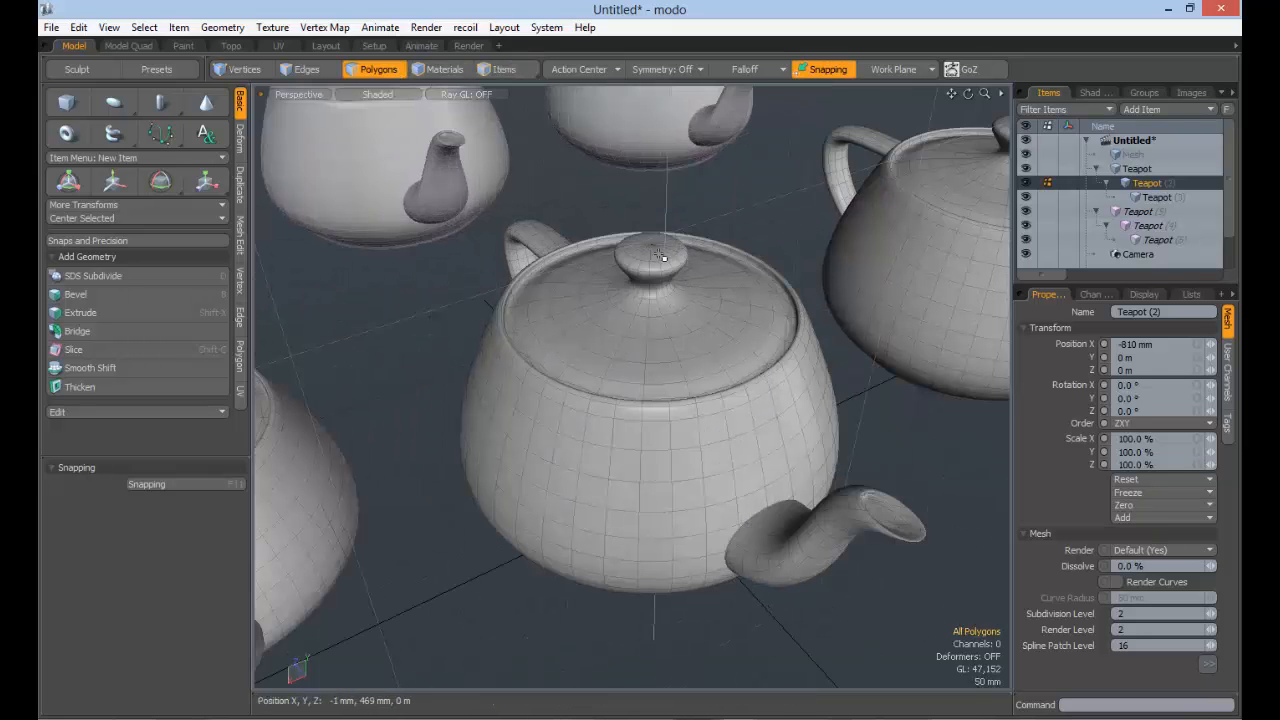
pyautogui.click(504, 75)
pyautogui.click(632, 262)
pyautogui.click(388, 70)
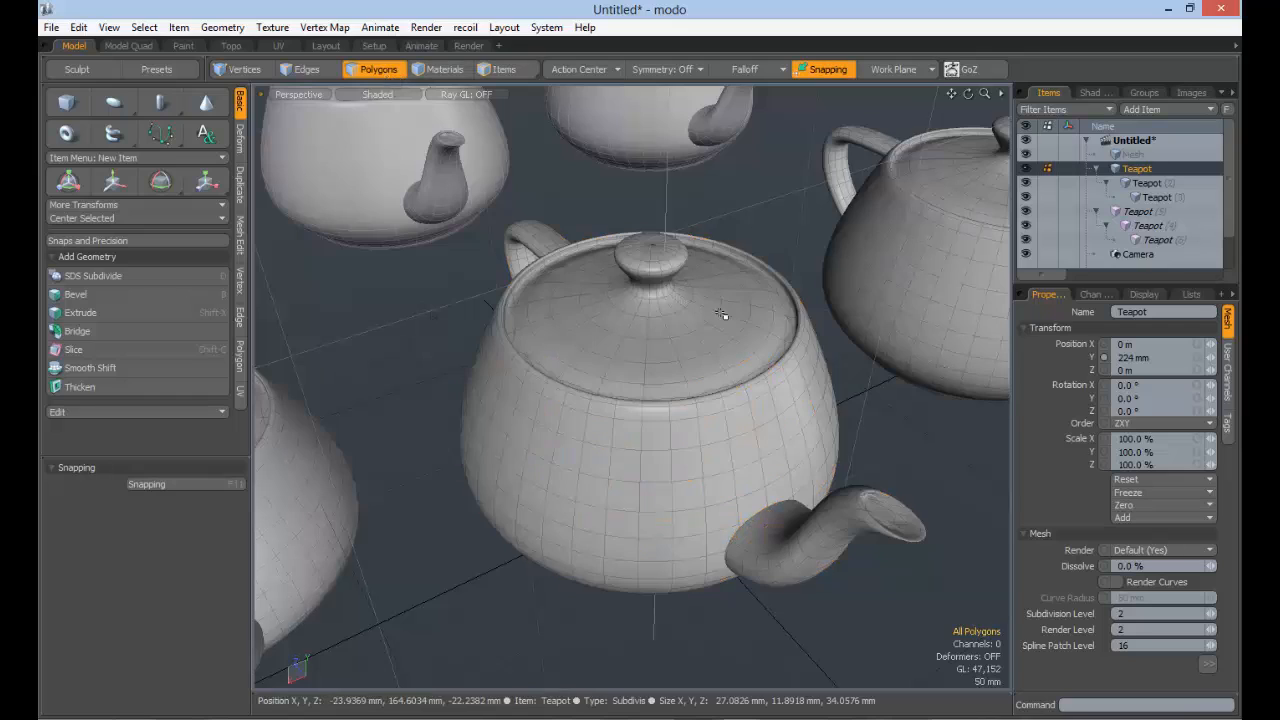
pyautogui.moveTo(661, 246); pyautogui.dragTo(662, 241)
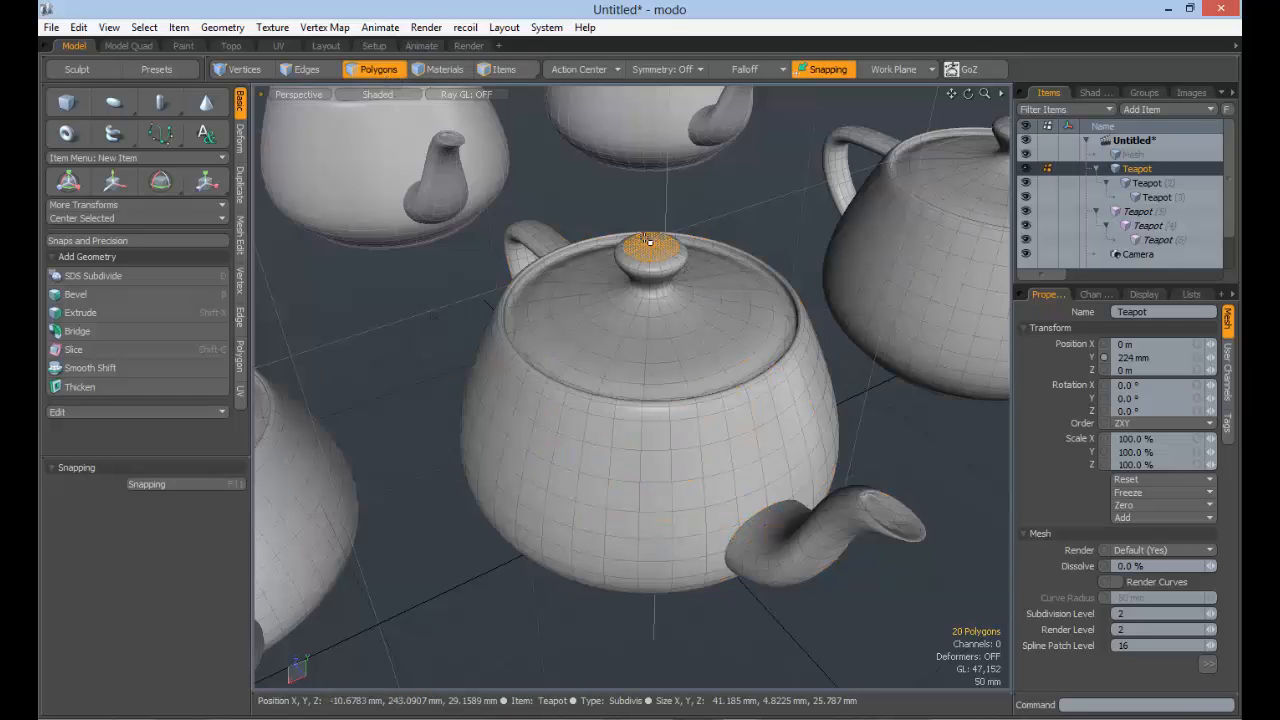
pyautogui.hotkey('shift', 'Up')
pyautogui.hotkey('shift', 'Up')
pyautogui.hotkey('shift', 'Up')
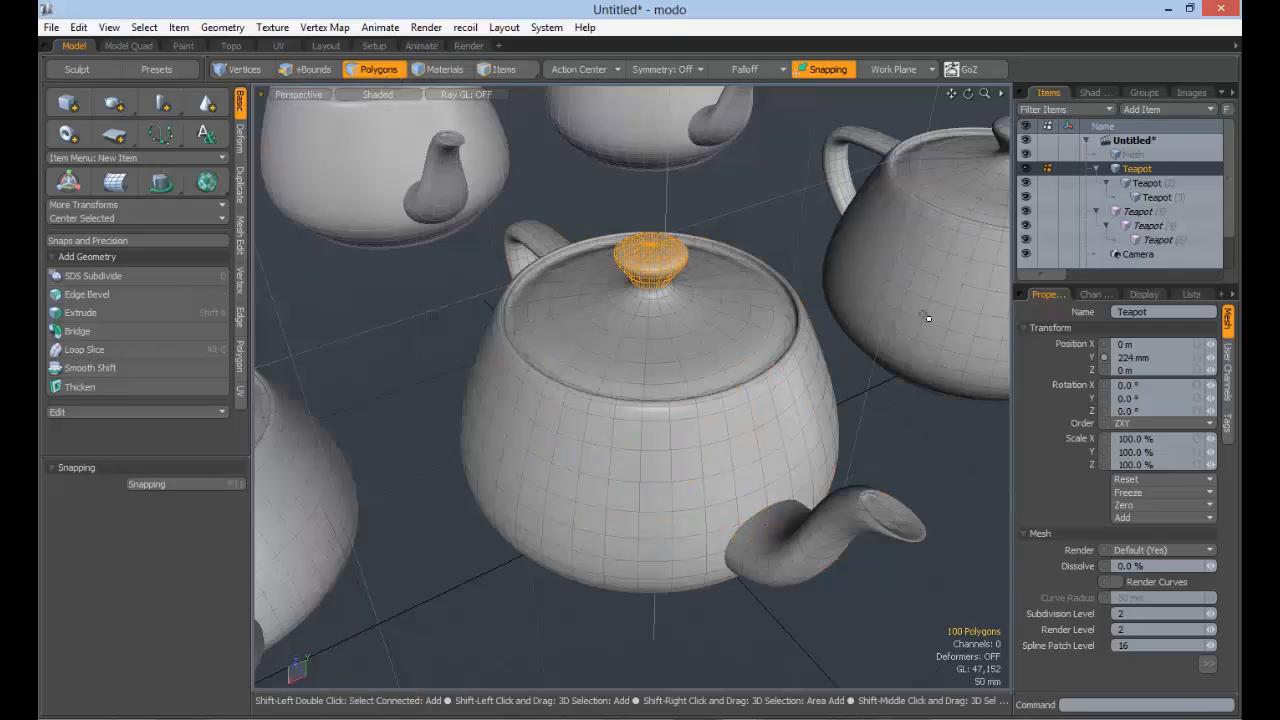
# Step: Scale the selected lid knob uniformly to 206%, drop the transform tool, and clear the polygon and item selection
pyautogui.keyDown('ctrl'); pyautogui.keyDown('alt'); pyautogui.moveTo(816, 338); pyautogui.dragTo(829, 338); pyautogui.keyUp('alt'); pyautogui.keyUp('ctrl')
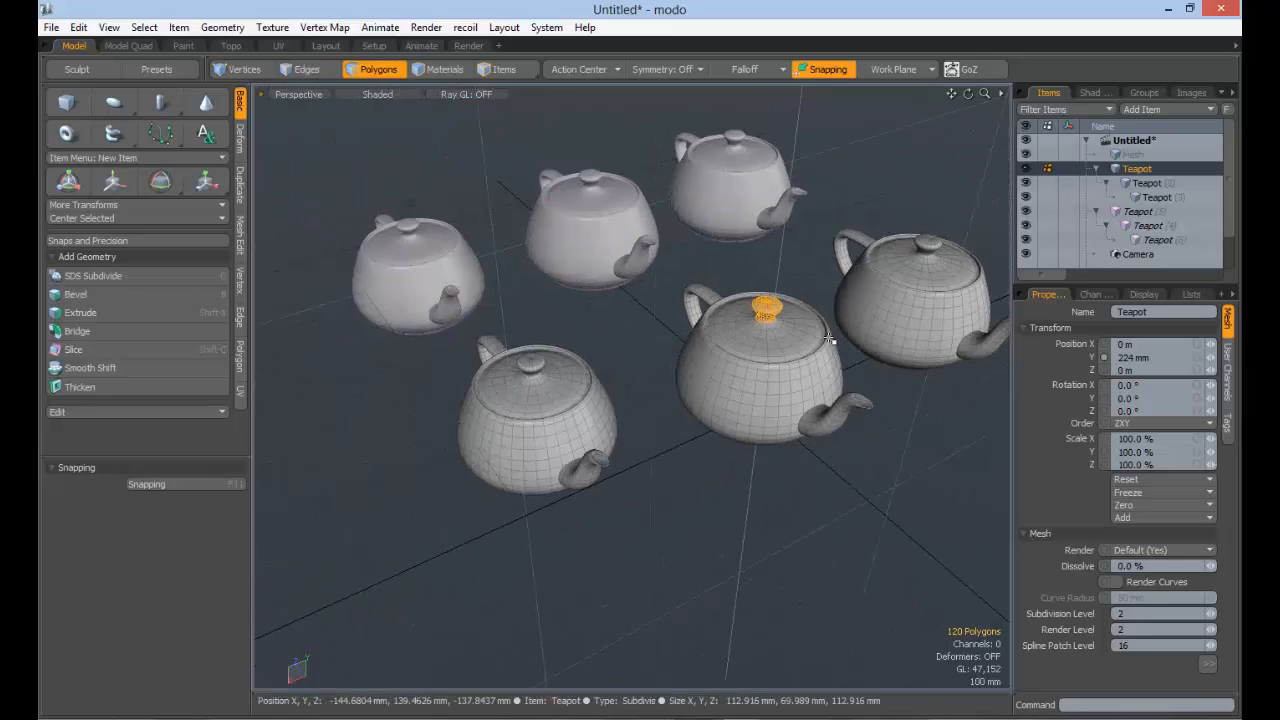
pyautogui.press('y')
pyautogui.moveTo(757, 315); pyautogui.dragTo(576, 175)
pyautogui.keyDown('alt'); pyautogui.moveTo(786, 368); pyautogui.dragTo(500, 252); pyautogui.keyUp('alt')
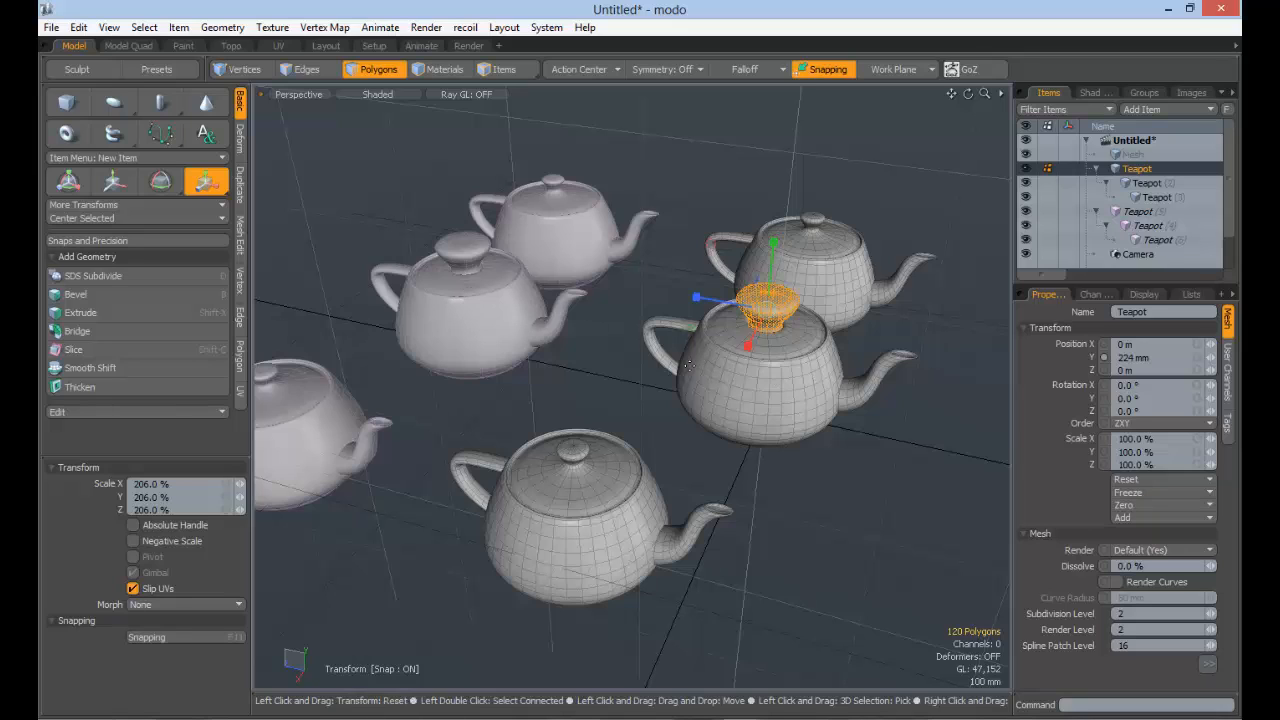
pyautogui.press('q')
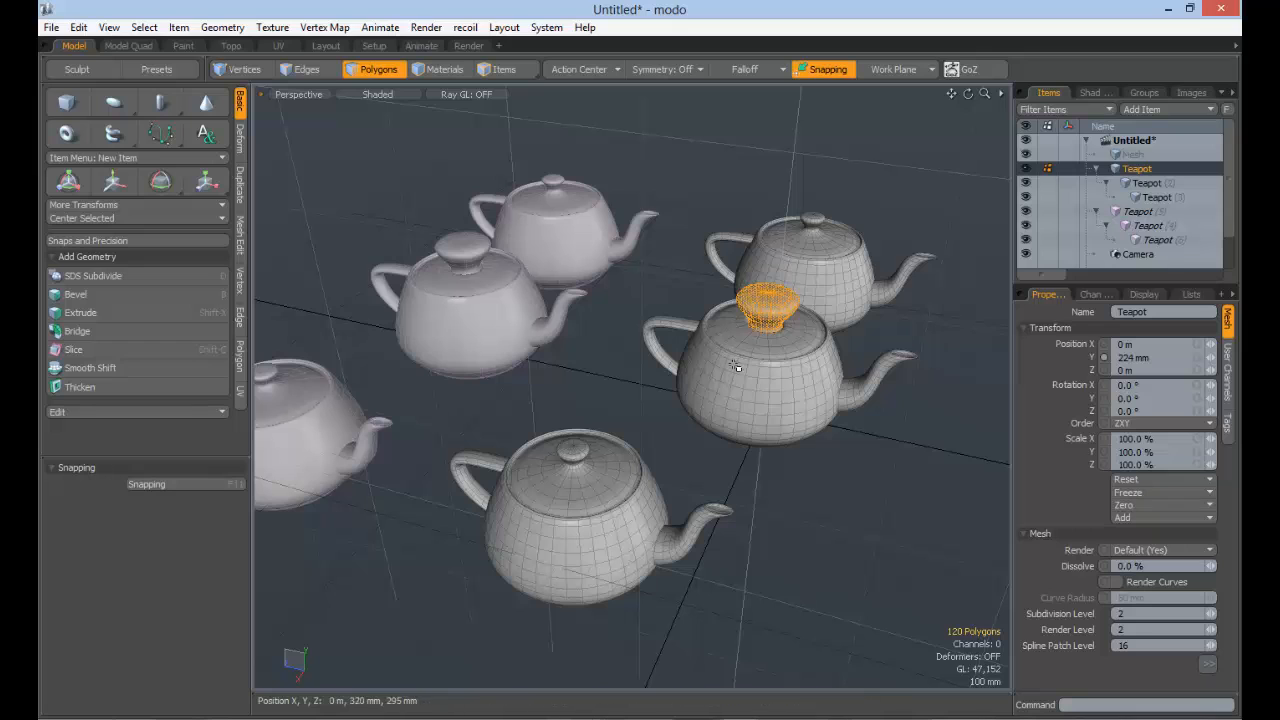
pyautogui.click(851, 409)
pyautogui.click(1130, 120)
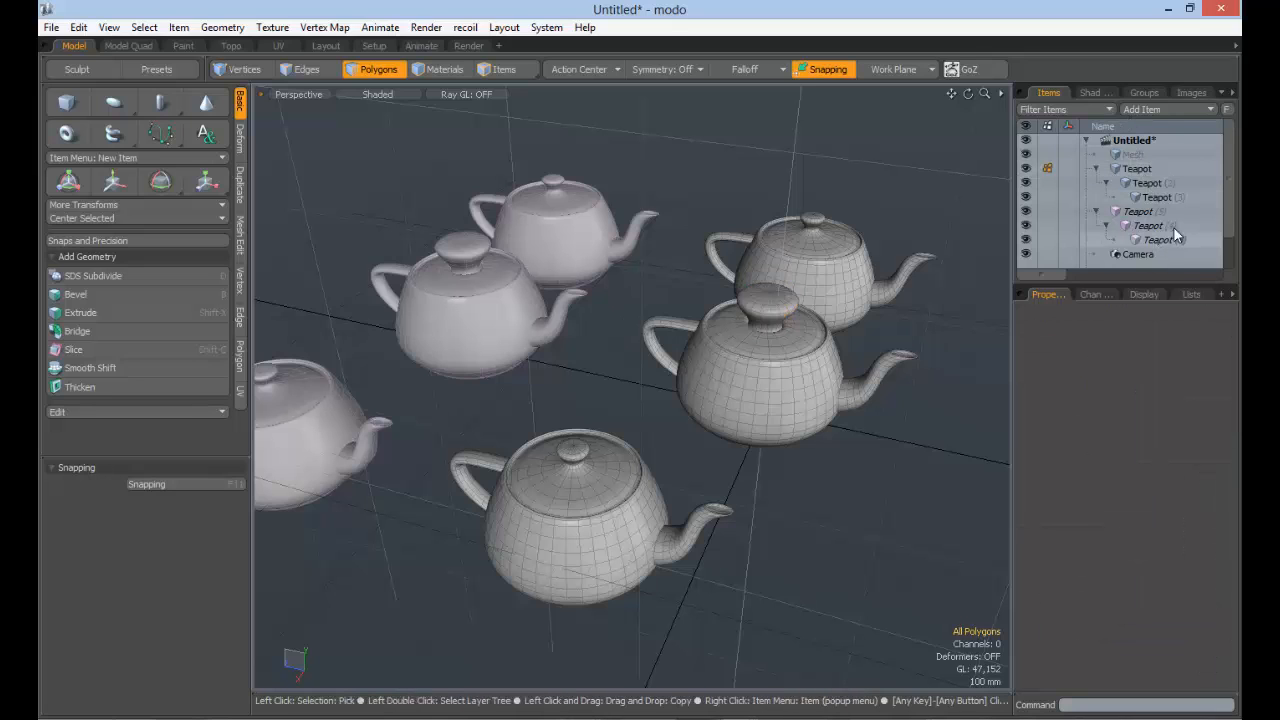
pyautogui.scroll(-3, 709, 313)
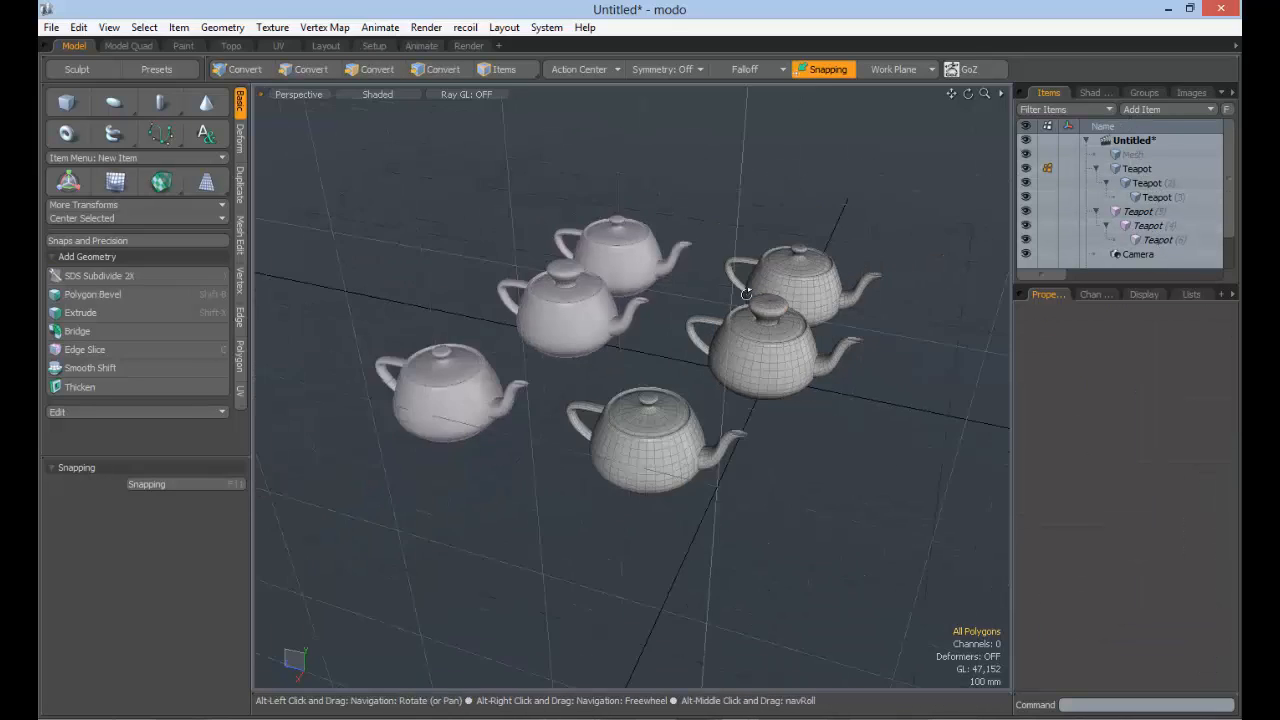
pyautogui.moveTo(709, 313)
pyautogui.keyDown('alt'); pyautogui.mouseDown()
pyautogui.moveTo(670, 307)
pyautogui.moveTo(717, 307)
pyautogui.mouseUp(); pyautogui.keyUp('alt')
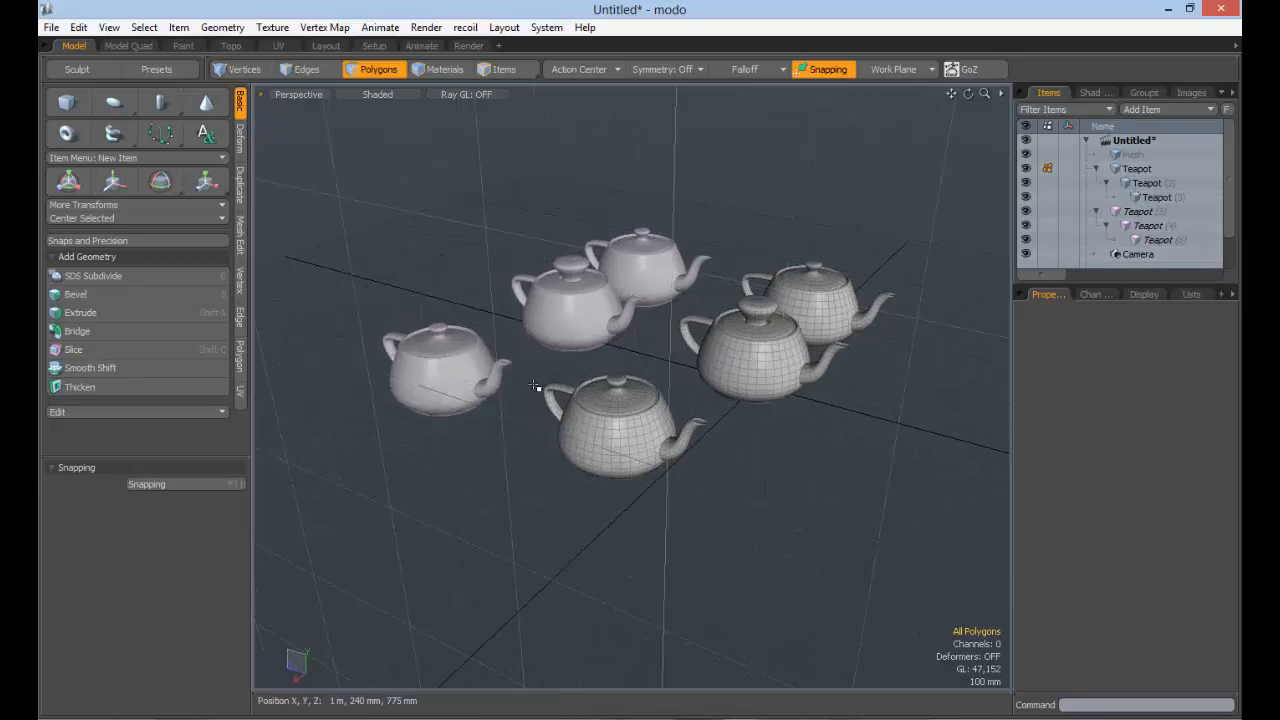
pyautogui.scroll(3, 678, 308)
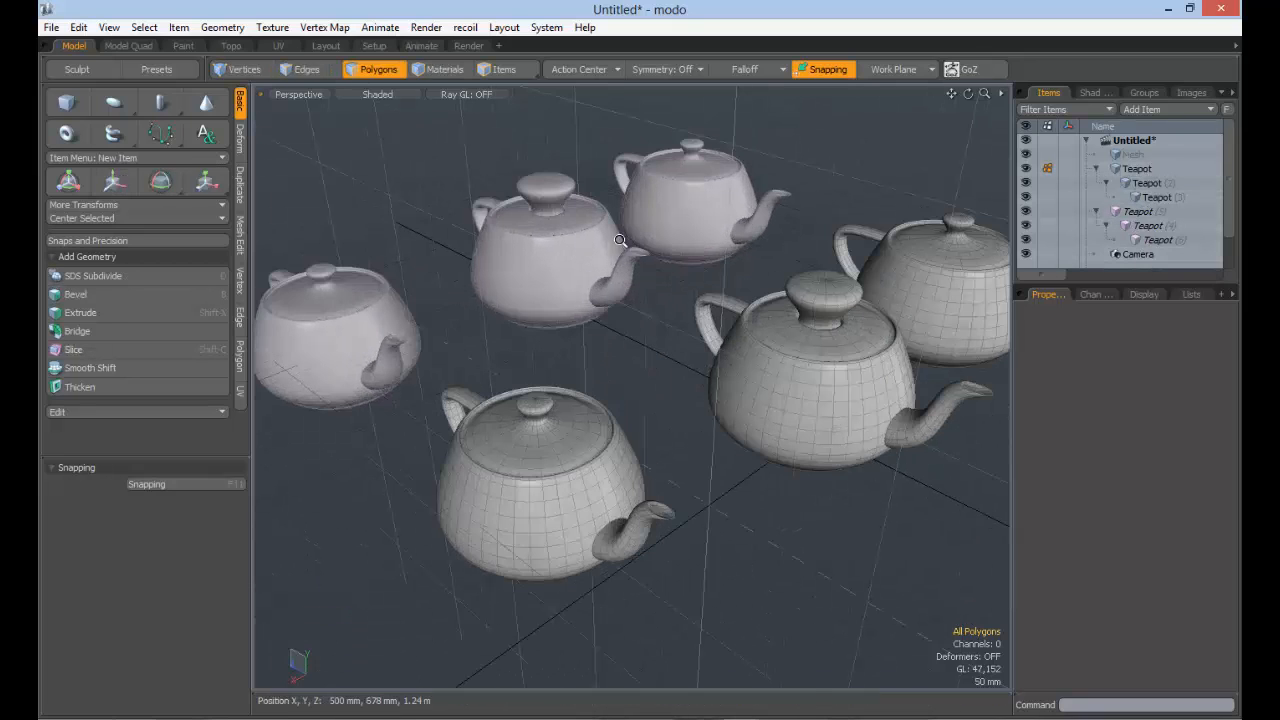
pyautogui.scroll(-5, 620, 240)
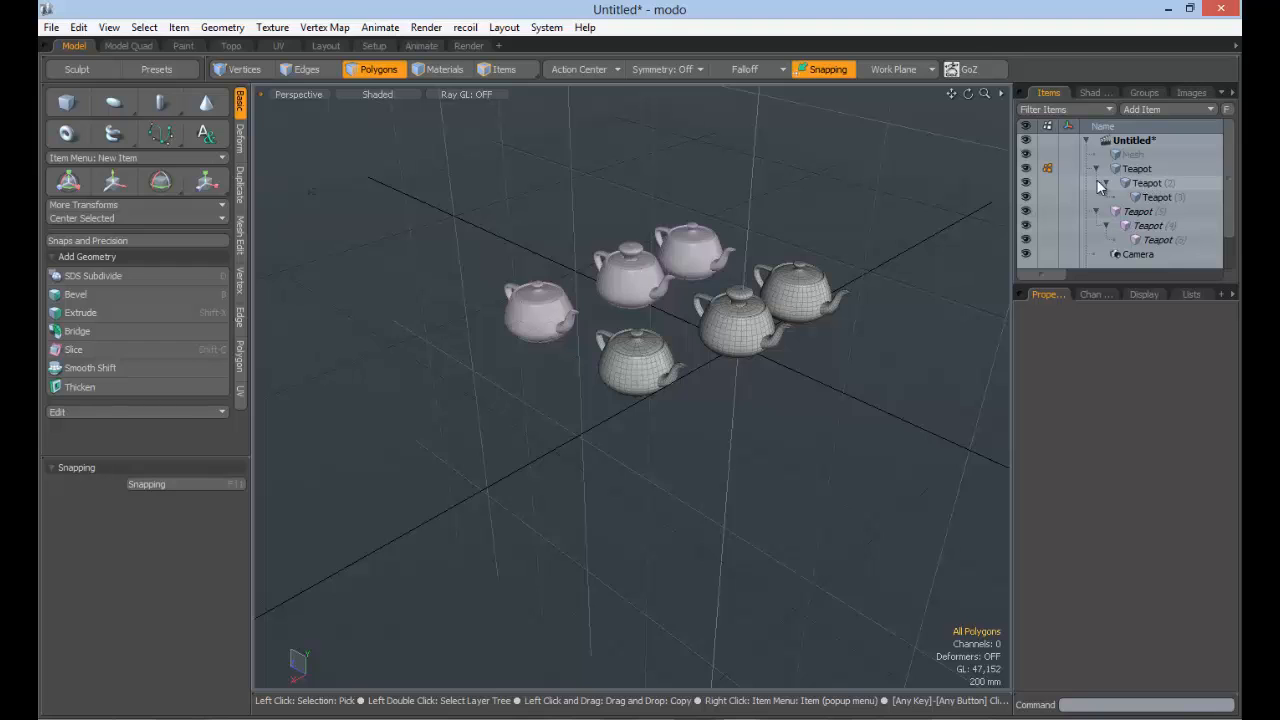
pyautogui.scroll(2, 687, 319)
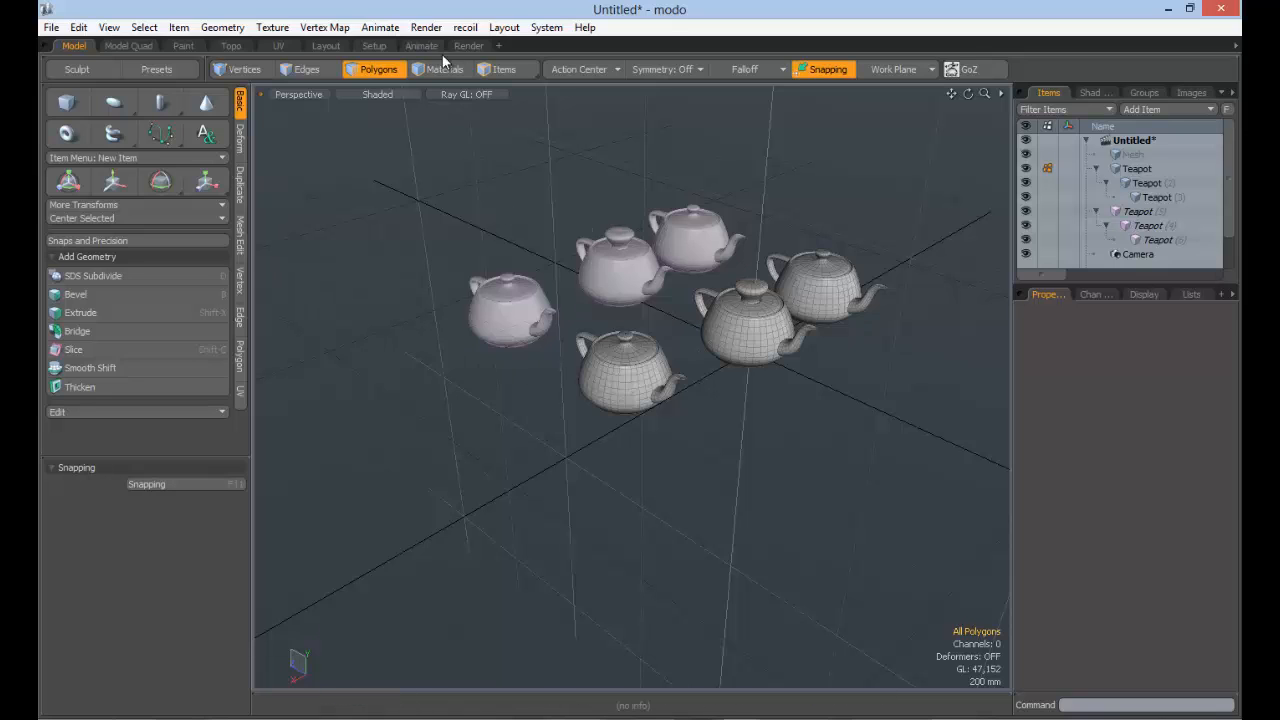
# Step: Select the three instanced teapots and the parent teapots, and delete them together with everything that depends on them
pyautogui.click(503, 69)
pyautogui.click(510, 310)
pyautogui.keyDown('shift'); pyautogui.click(620, 265); pyautogui.keyUp('shift')
pyautogui.keyDown('shift'); pyautogui.click(691, 230); pyautogui.keyUp('shift')
pyautogui.keyDown('shift'); pyautogui.click(750, 320); pyautogui.keyUp('shift')
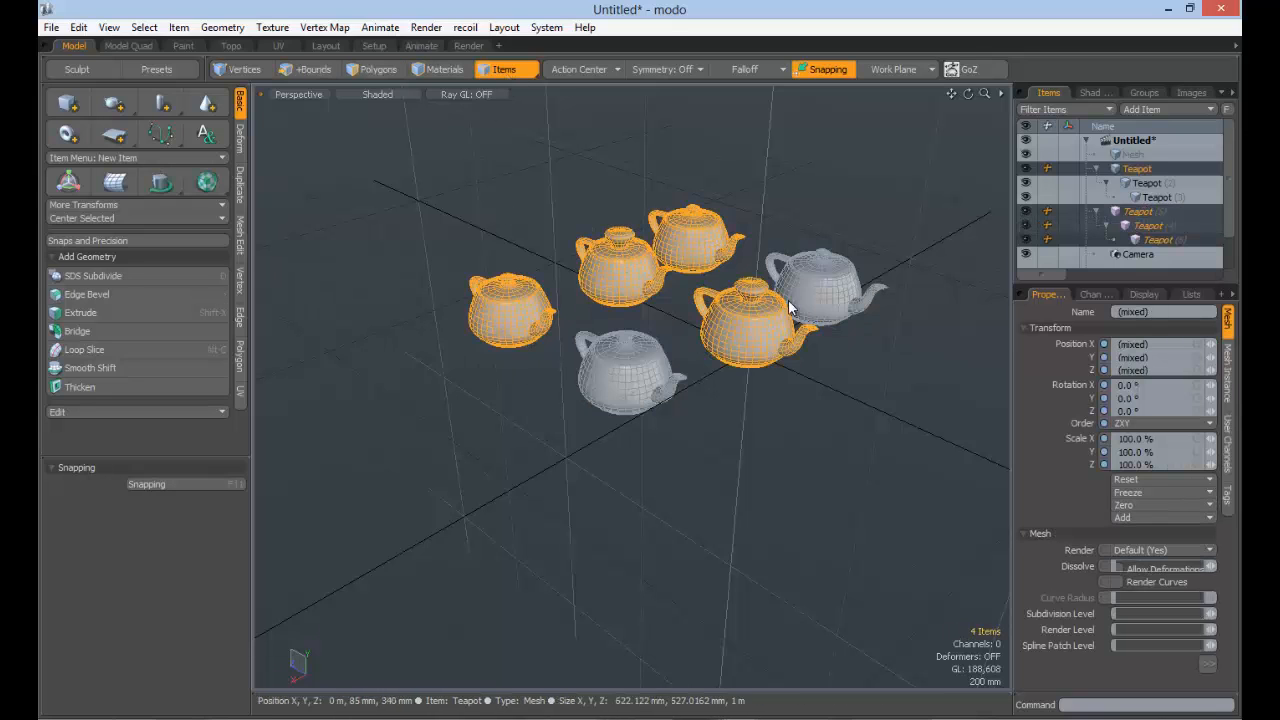
pyautogui.keyDown('shift'); pyautogui.click(820, 285); pyautogui.keyUp('shift')
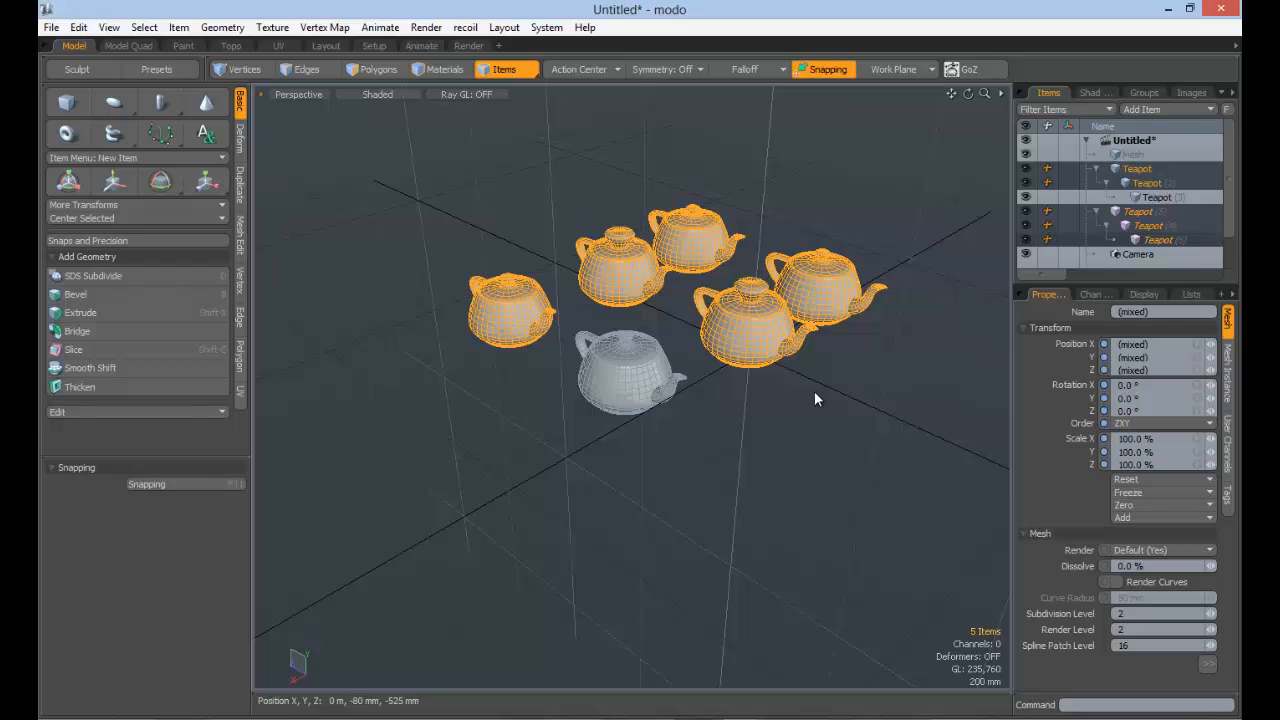
pyautogui.press('Delete')
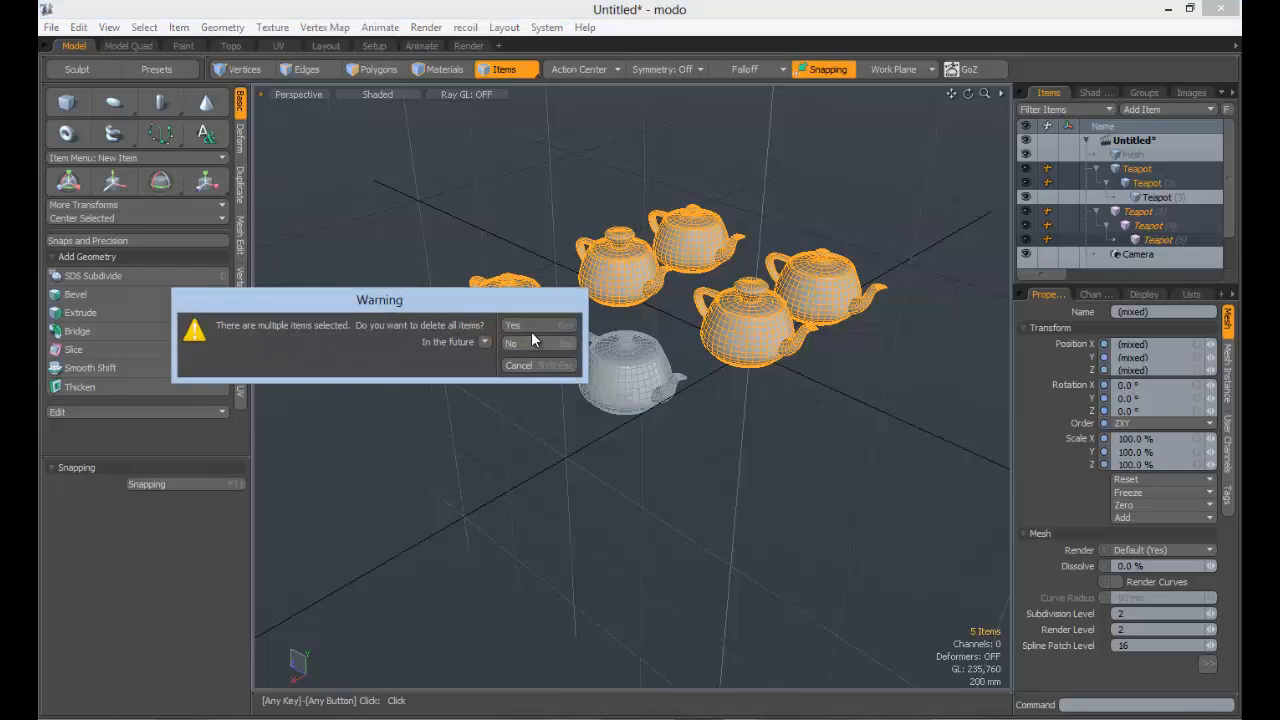
pyautogui.click(531, 325)
pyautogui.click(512, 345)
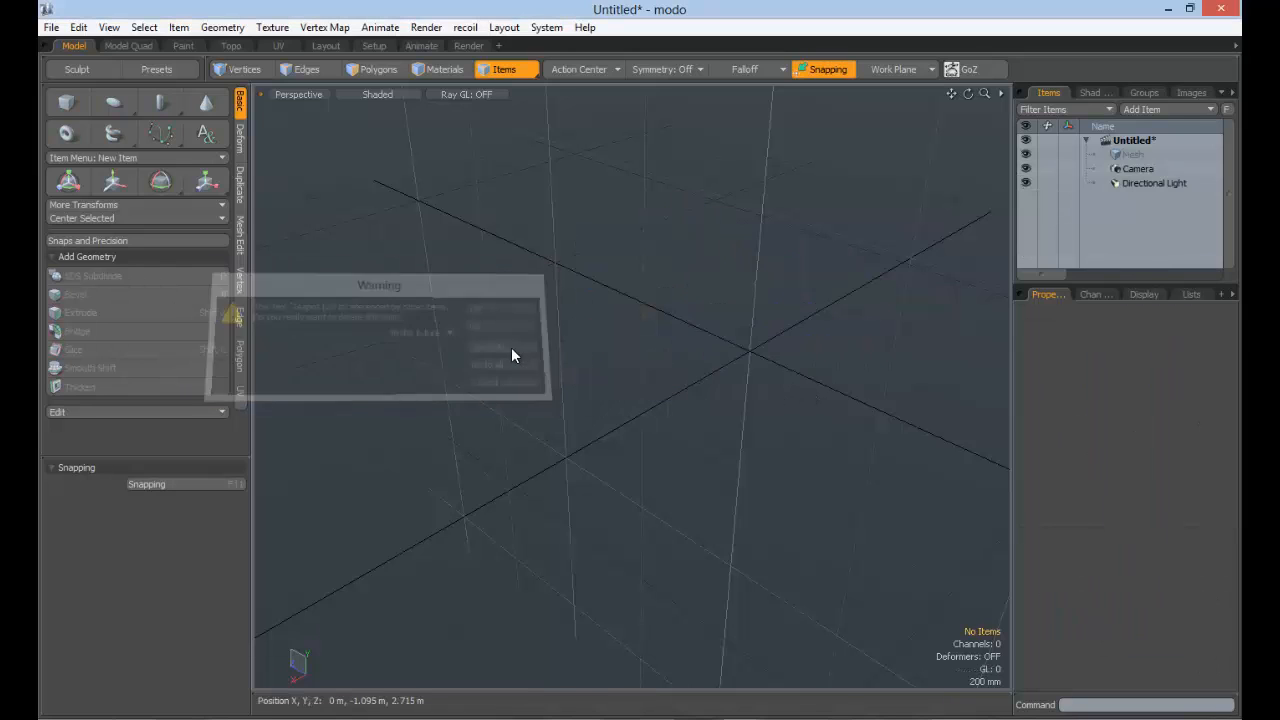
# Step: Add a new teapot mesh at the origin and clear the item selection
pyautogui.keyDown('ctrl'); pyautogui.keyDown('shift'); pyautogui.click(118, 104); pyautogui.keyUp('shift'); pyautogui.keyUp('ctrl')
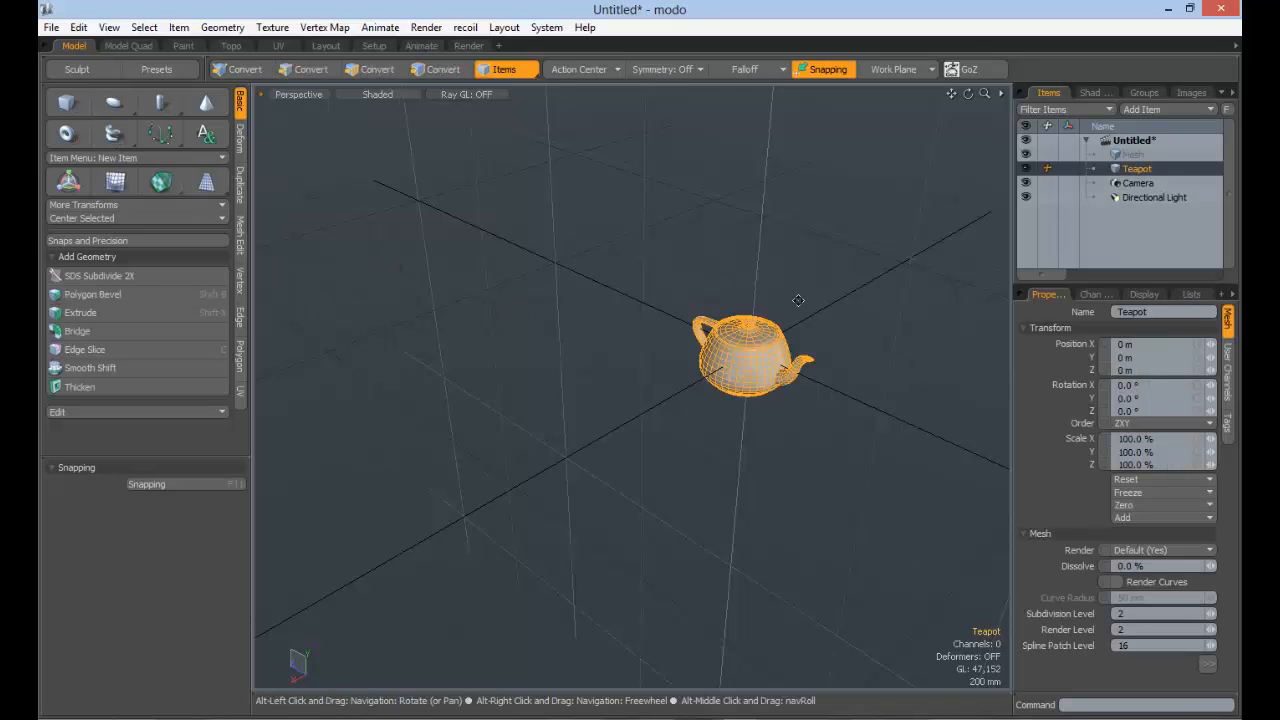
pyautogui.keyDown('ctrl'); pyautogui.keyDown('alt'); pyautogui.moveTo(797, 299); pyautogui.dragTo(826, 290); pyautogui.keyUp('alt'); pyautogui.keyUp('ctrl')
pyautogui.click(825, 291)
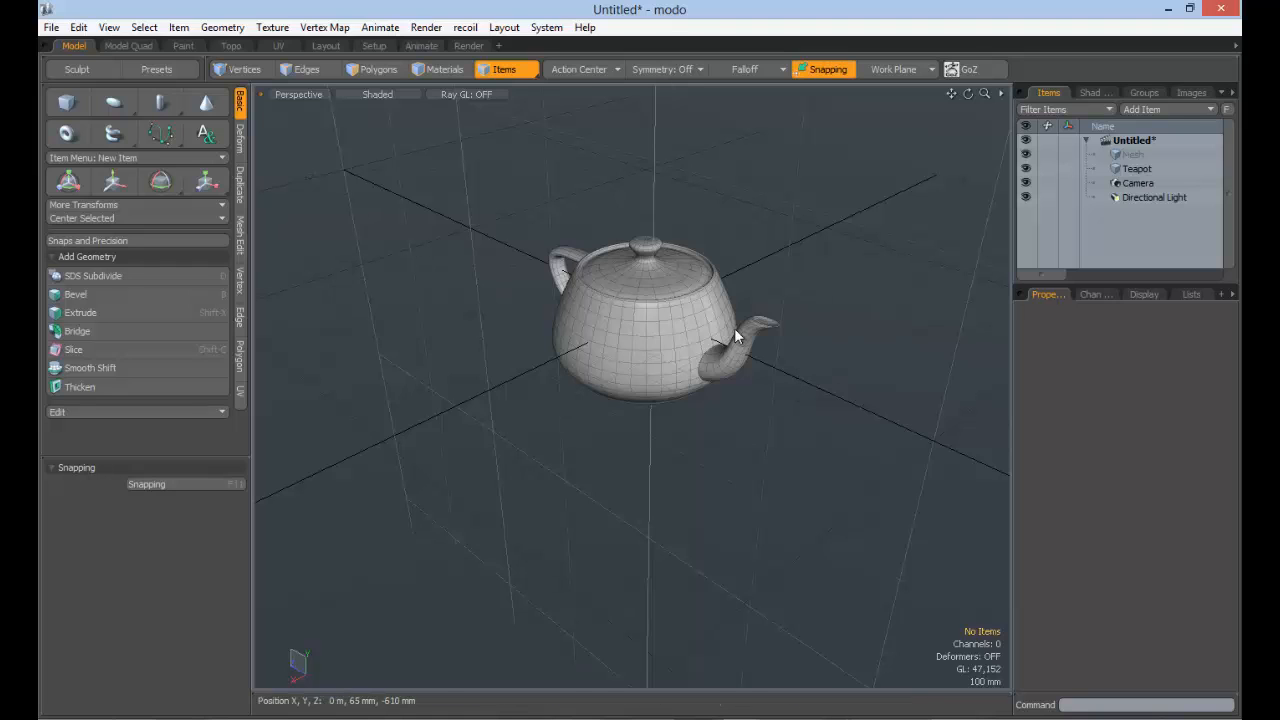
# Step: Select the new Teapot's connected spout polygons, invert the selection to the rest of the pot, and clear it
pyautogui.click(1137, 169)
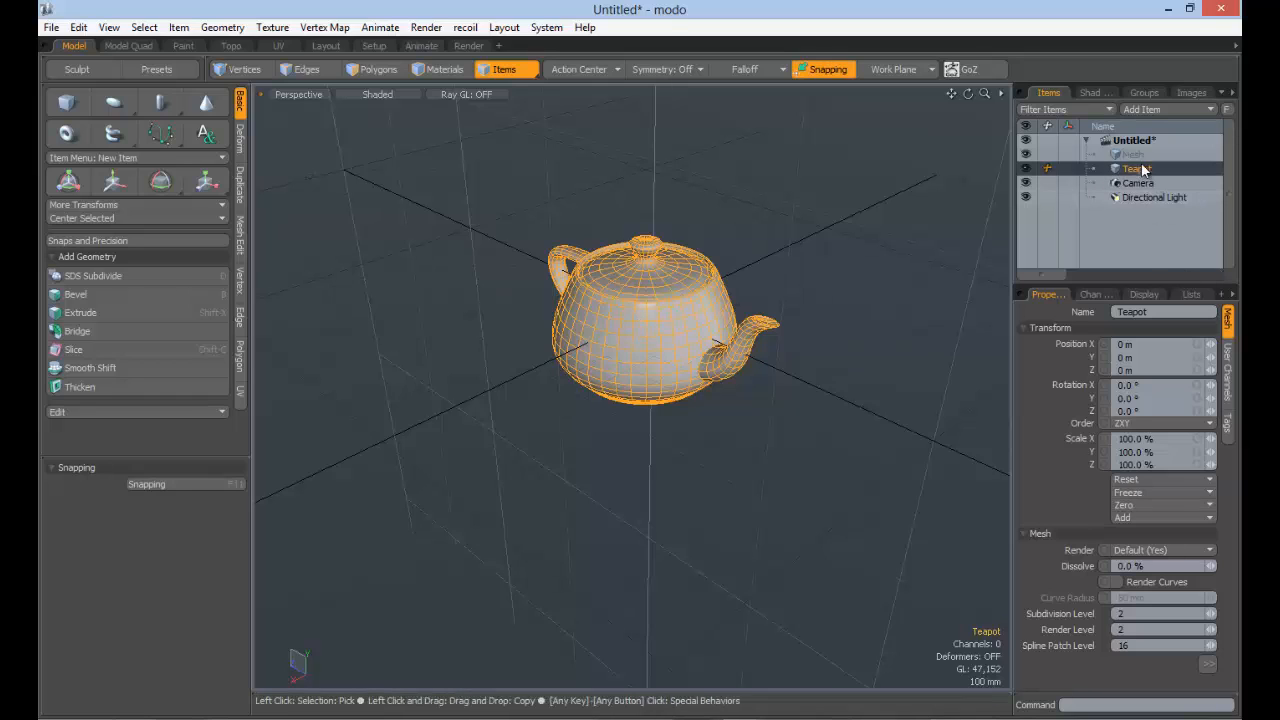
pyautogui.click(367, 70)
pyautogui.keyDown('alt'); pyautogui.moveTo(710, 247); pyautogui.dragTo(644, 206); pyautogui.keyUp('alt')
pyautogui.keyDown('ctrl'); pyautogui.keyDown('alt'); pyautogui.moveTo(644, 206); pyautogui.dragTo(749, 231); pyautogui.keyUp('alt'); pyautogui.keyUp('ctrl')
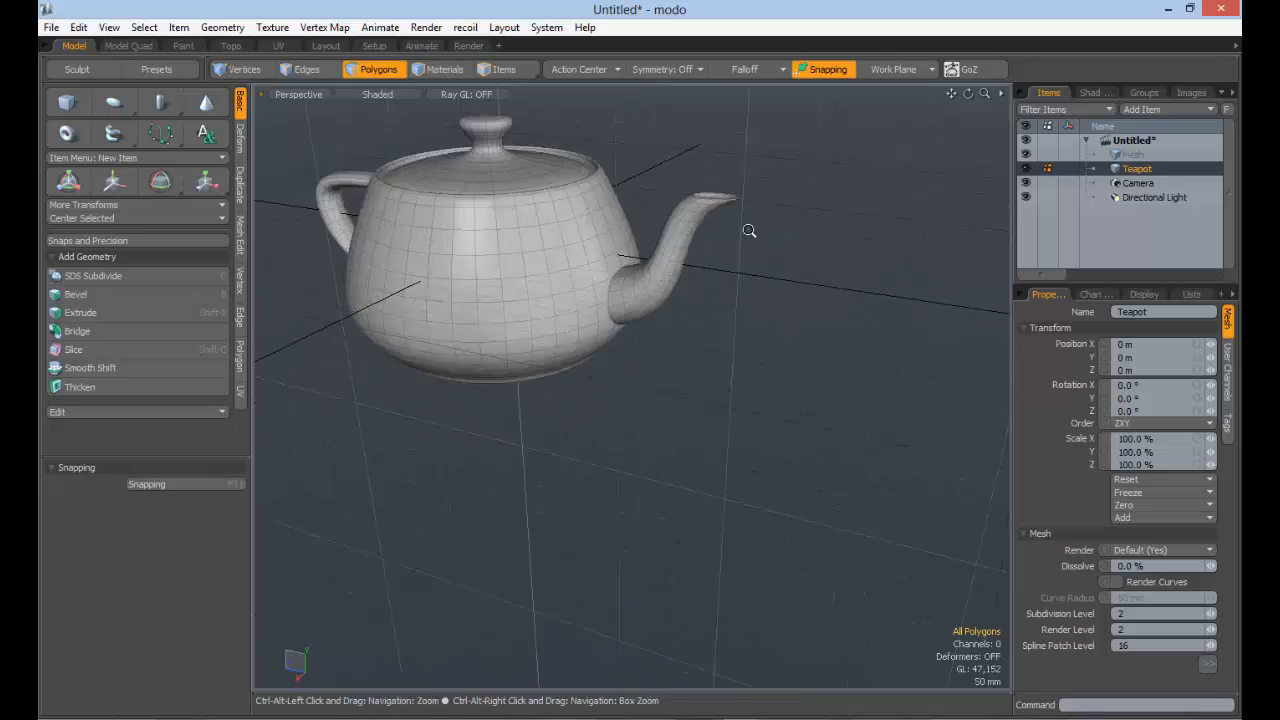
pyautogui.doubleClick(682, 243)
pyautogui.moveTo(815, 272)
pyautogui.keyDown('alt'); pyautogui.mouseDown()
pyautogui.moveTo(780, 294)
pyautogui.moveTo(765, 280)
pyautogui.moveTo(792, 262)
pyautogui.moveTo(807, 277)
pyautogui.mouseUp(); pyautogui.keyUp('alt')
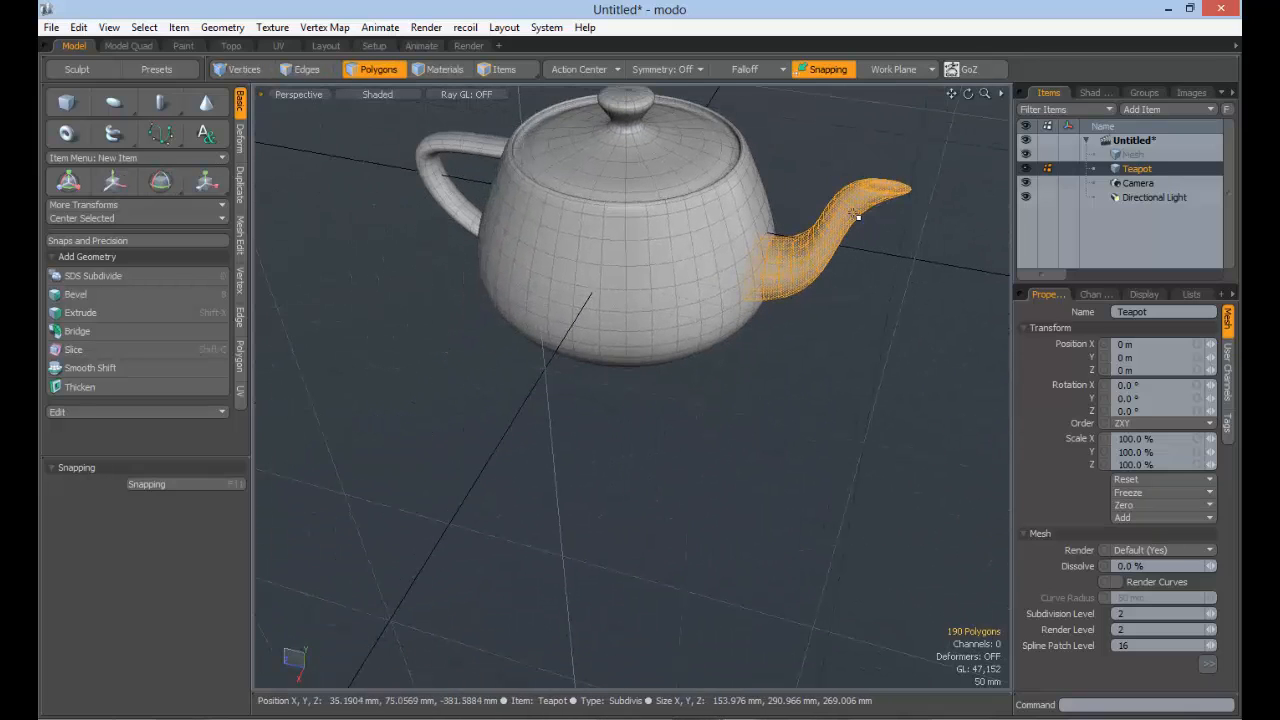
pyautogui.press('[')
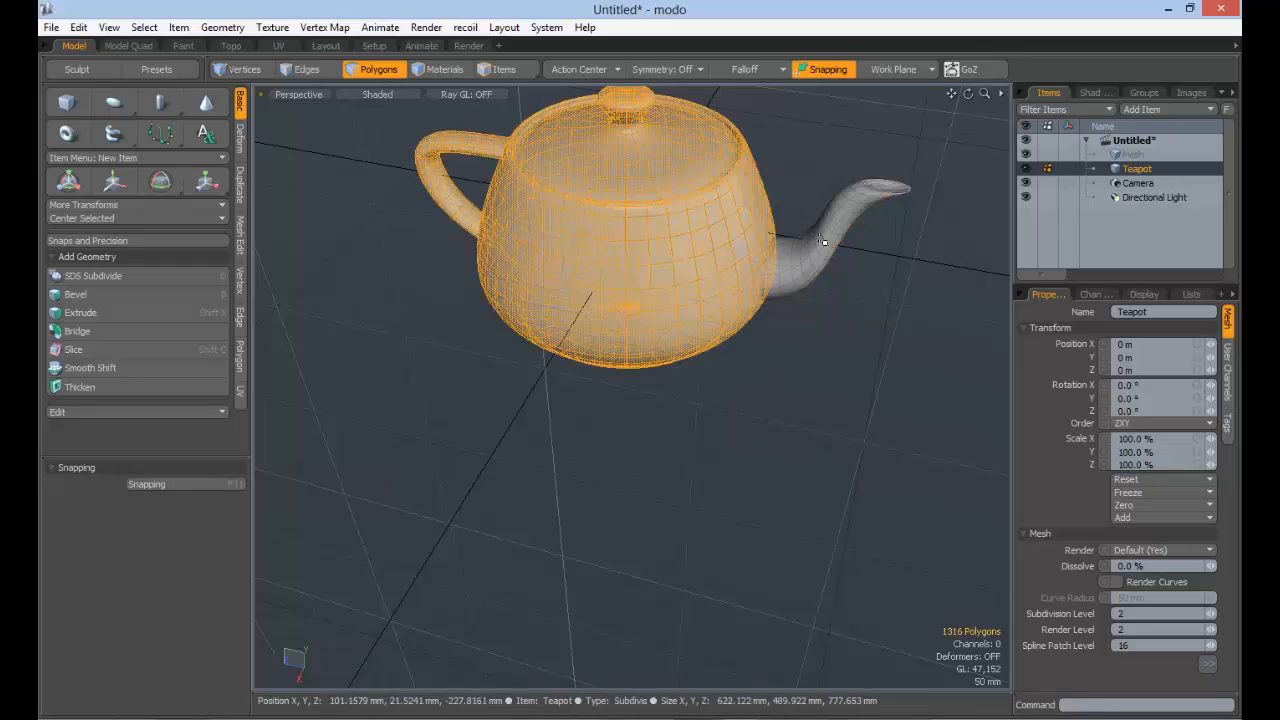
pyautogui.press('Escape')
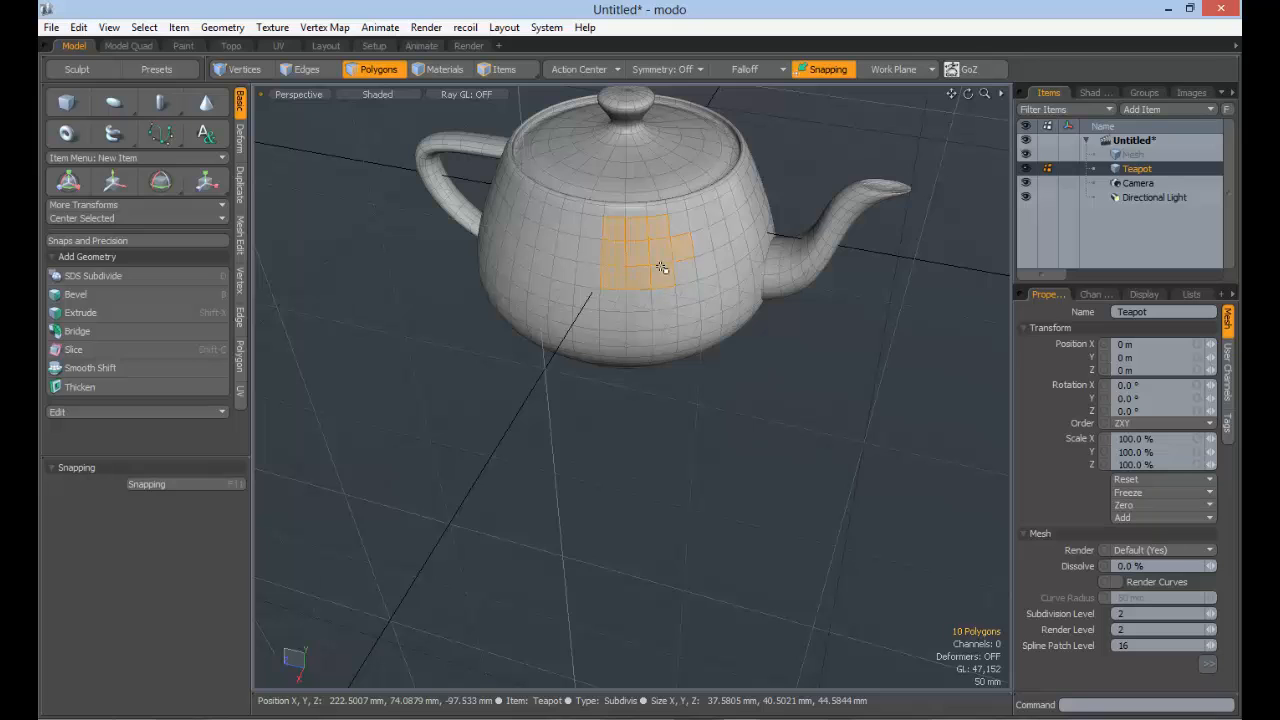
# Step: Paint-select a patch of polygons on the front of the pot's body and a few more on the lid knob
pyautogui.keyDown('alt'); pyautogui.moveTo(680, 273); pyautogui.dragTo(738, 215); pyautogui.keyUp('alt')
pyautogui.keyDown('alt'); pyautogui.keyDown('shift'); pyautogui.moveTo(738, 215); pyautogui.dragTo(722, 360); pyautogui.keyUp('shift'); pyautogui.keyUp('alt')
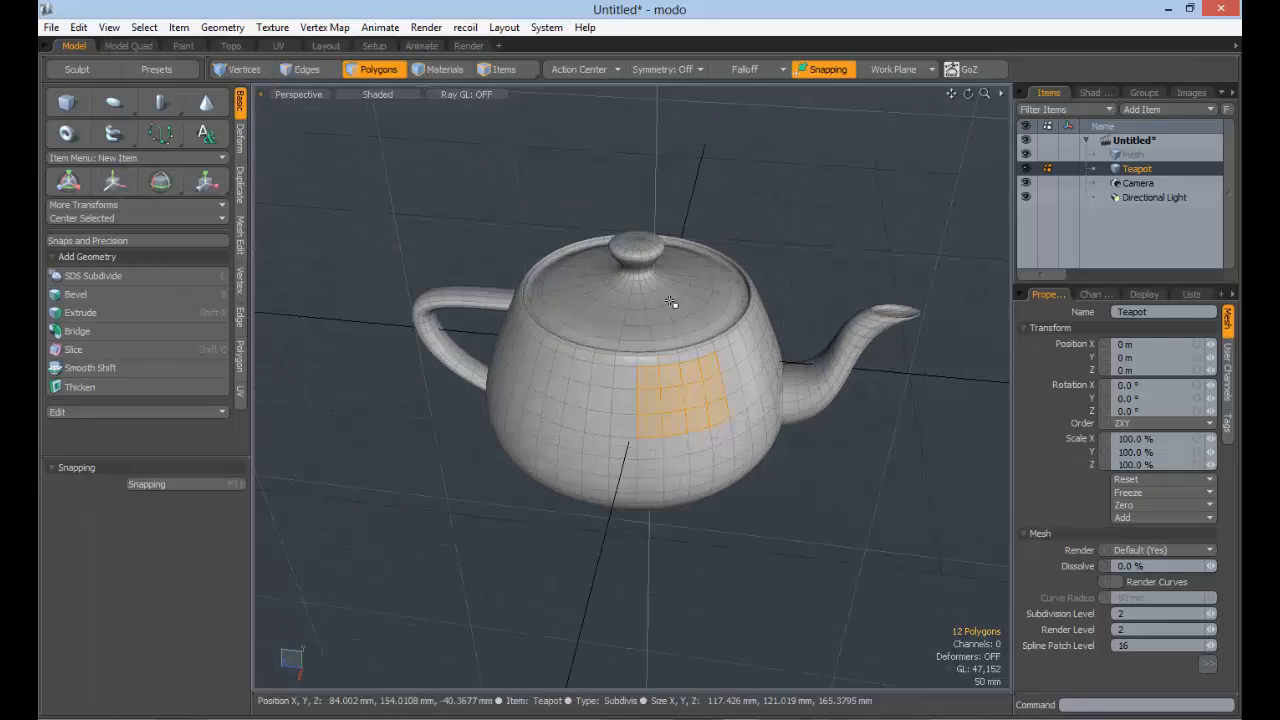
pyautogui.press(']')
pyautogui.click(633, 258)
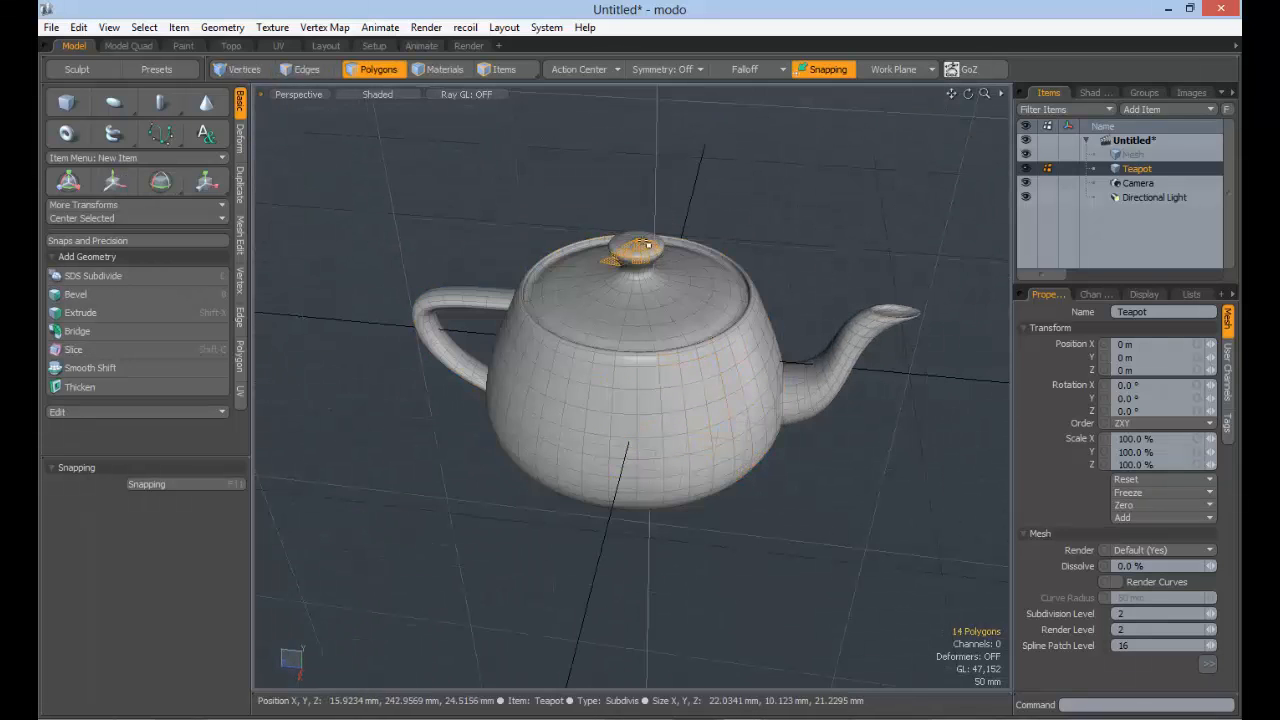
# Step: Lasso-select the outer part of the spout from a side-on view and drop the selection
pyautogui.keyDown('alt'); pyautogui.moveTo(848, 288); pyautogui.dragTo(921, 473); pyautogui.keyUp('alt')
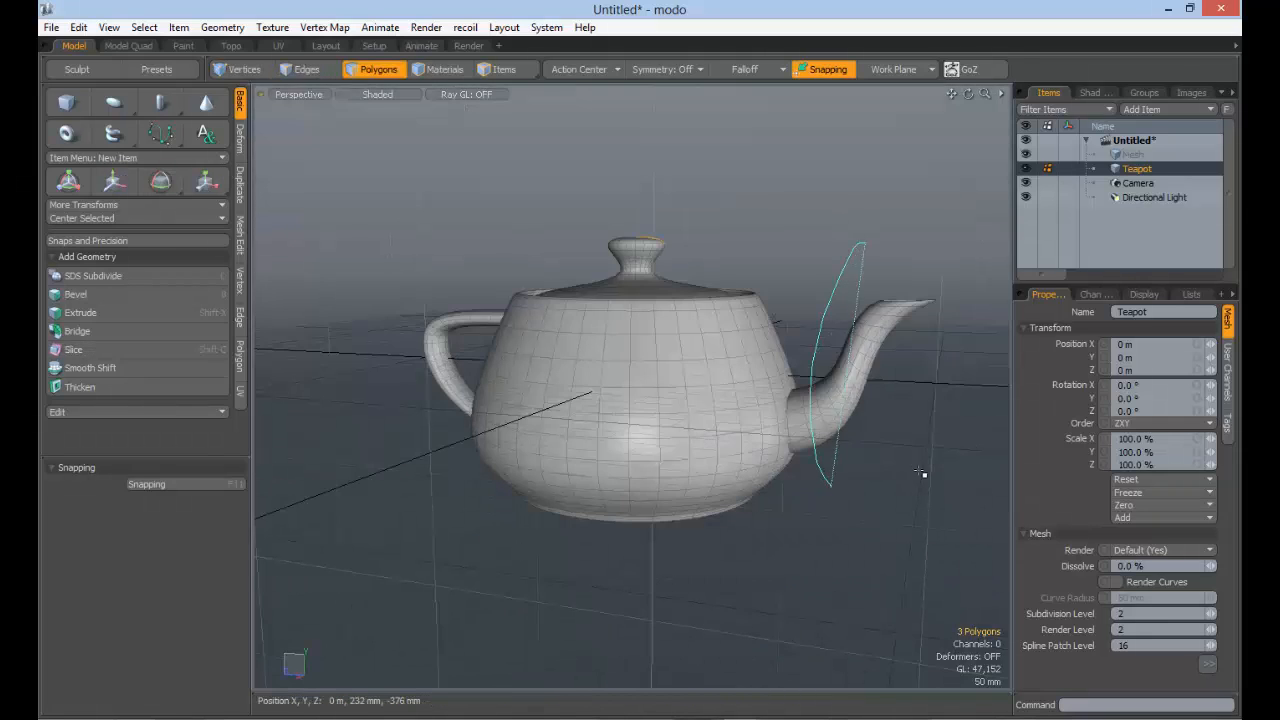
pyautogui.moveTo(816, 283); pyautogui.dragTo(820, 279, button='right')
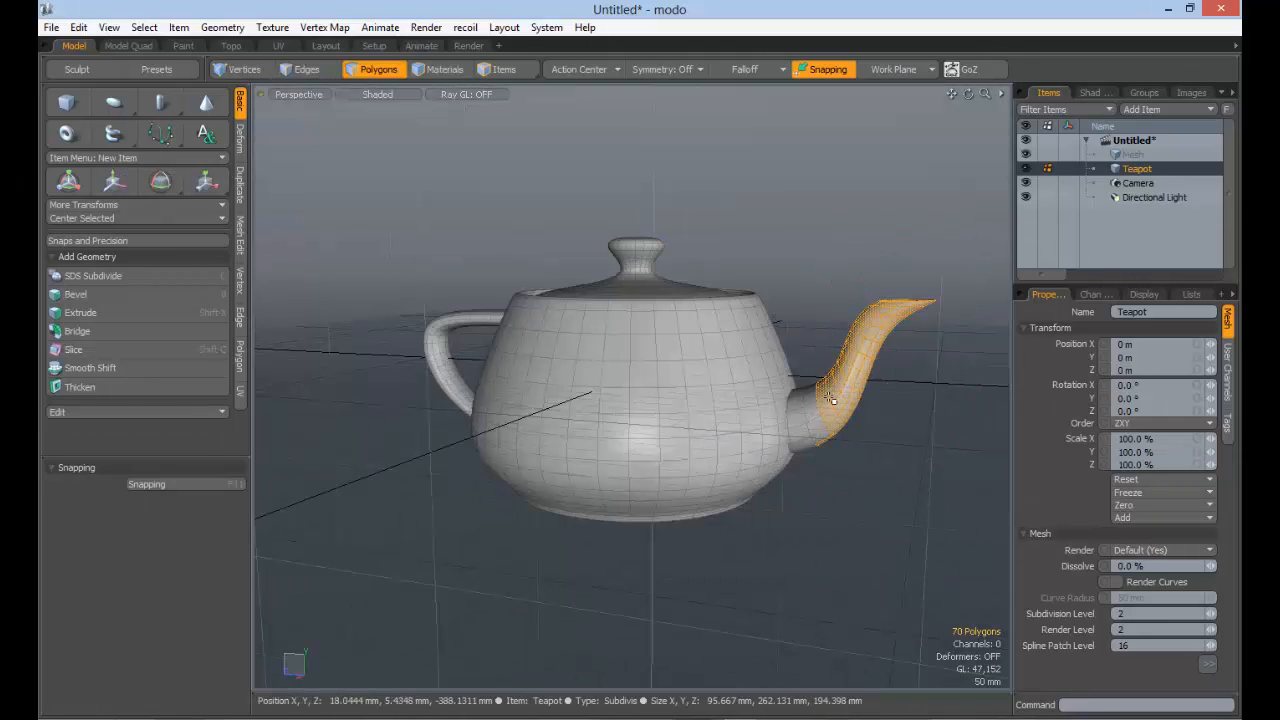
pyautogui.press('alt')
pyautogui.click(875, 380)
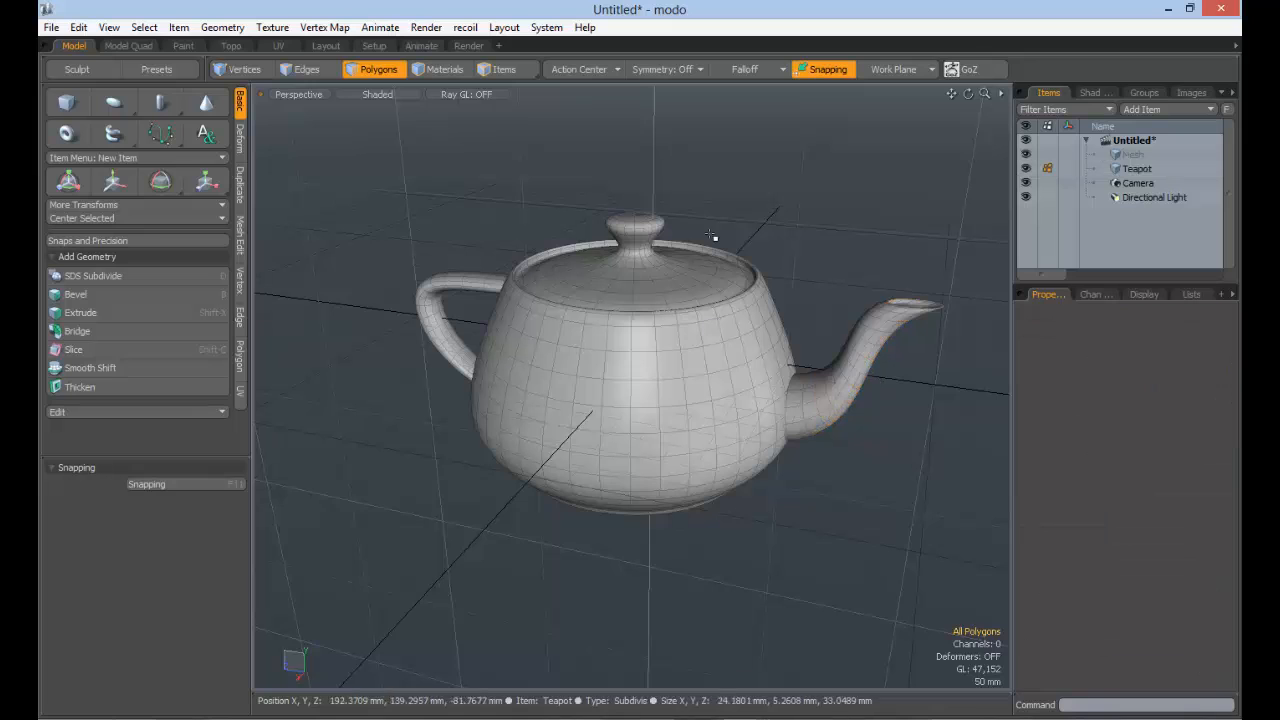
pyautogui.keyDown('ctrl'); pyautogui.keyDown('alt'); pyautogui.moveTo(828, 325); pyautogui.dragTo(798, 318); pyautogui.keyUp('alt'); pyautogui.keyUp('ctrl')
pyautogui.keyDown('alt'); pyautogui.moveTo(798, 318); pyautogui.dragTo(680, 350); pyautogui.keyUp('alt')
pyautogui.keyDown('ctrl'); pyautogui.keyDown('alt'); pyautogui.moveTo(680, 350); pyautogui.dragTo(777, 308); pyautogui.keyUp('alt'); pyautogui.keyUp('ctrl')
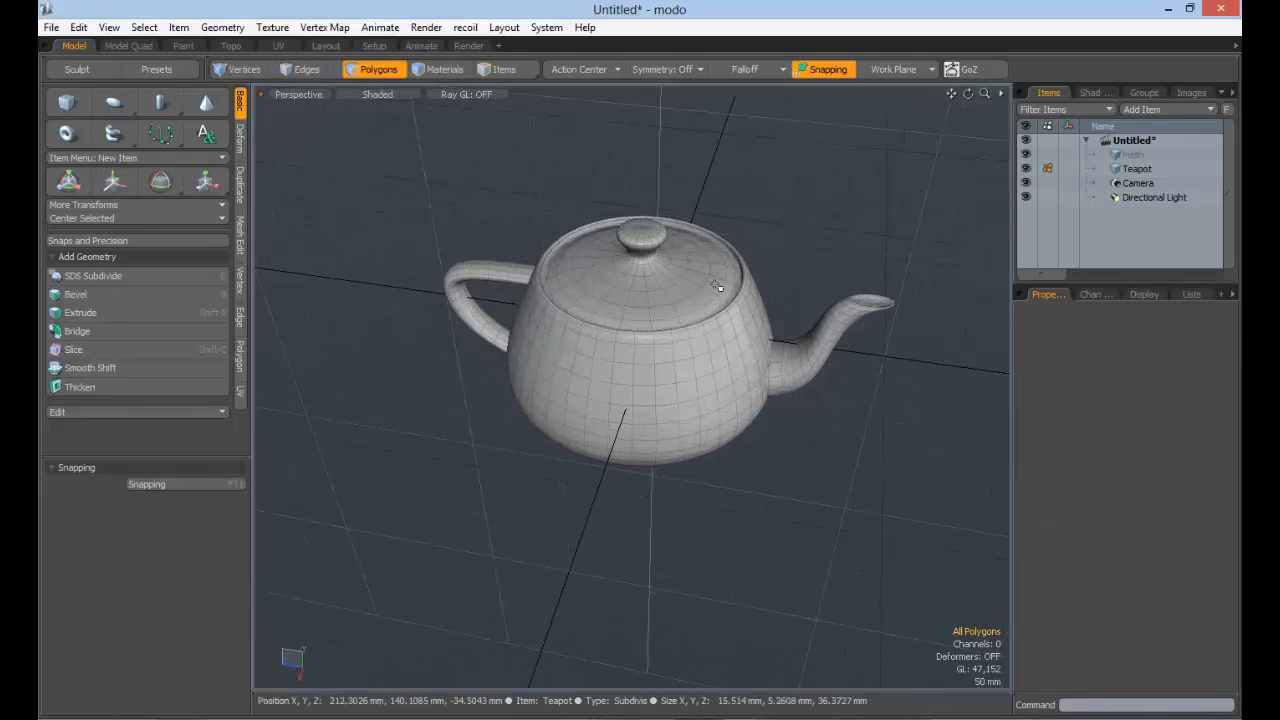
pyautogui.keyDown('ctrl'); pyautogui.keyDown('alt'); pyautogui.moveTo(687, 262); pyautogui.dragTo(638, 481); pyautogui.keyUp('alt'); pyautogui.keyUp('ctrl')
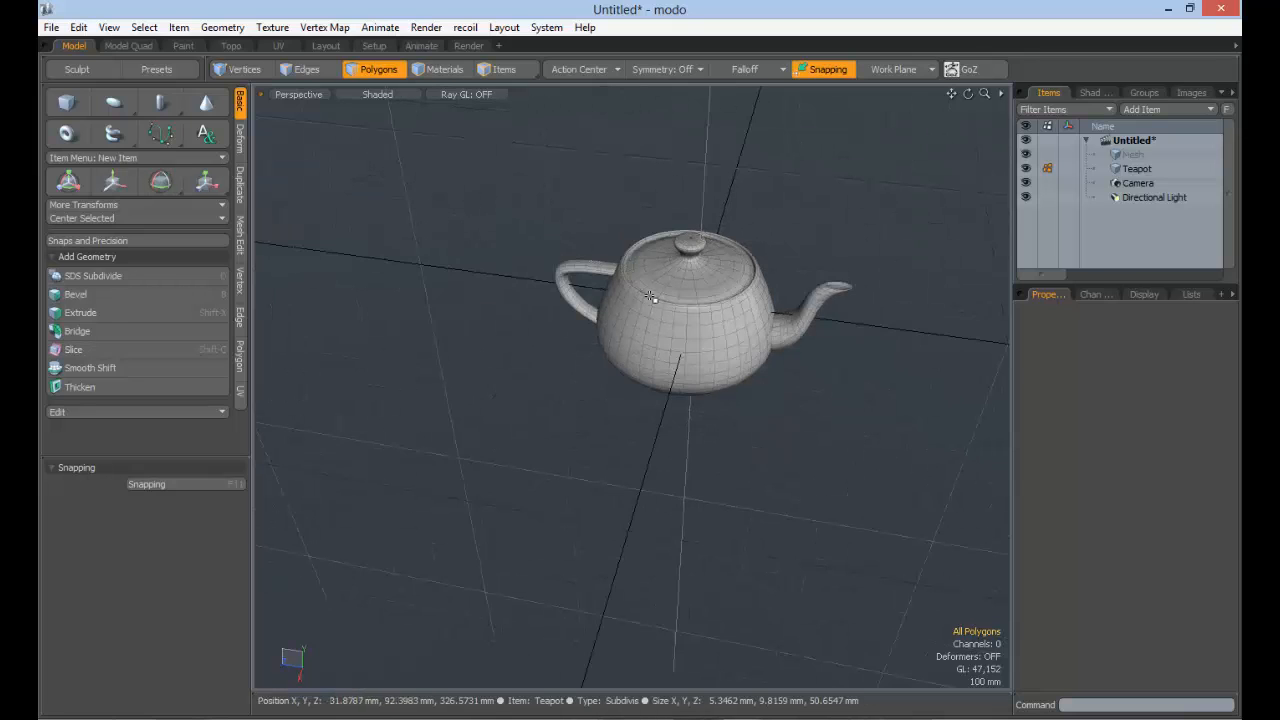
pyautogui.keyDown('alt'); pyautogui.moveTo(688, 348); pyautogui.dragTo(712, 328); pyautogui.keyUp('alt')
pyautogui.keyDown('ctrl'); pyautogui.keyDown('alt'); pyautogui.moveTo(712, 328); pyautogui.dragTo(766, 263); pyautogui.keyUp('alt'); pyautogui.keyUp('ctrl')
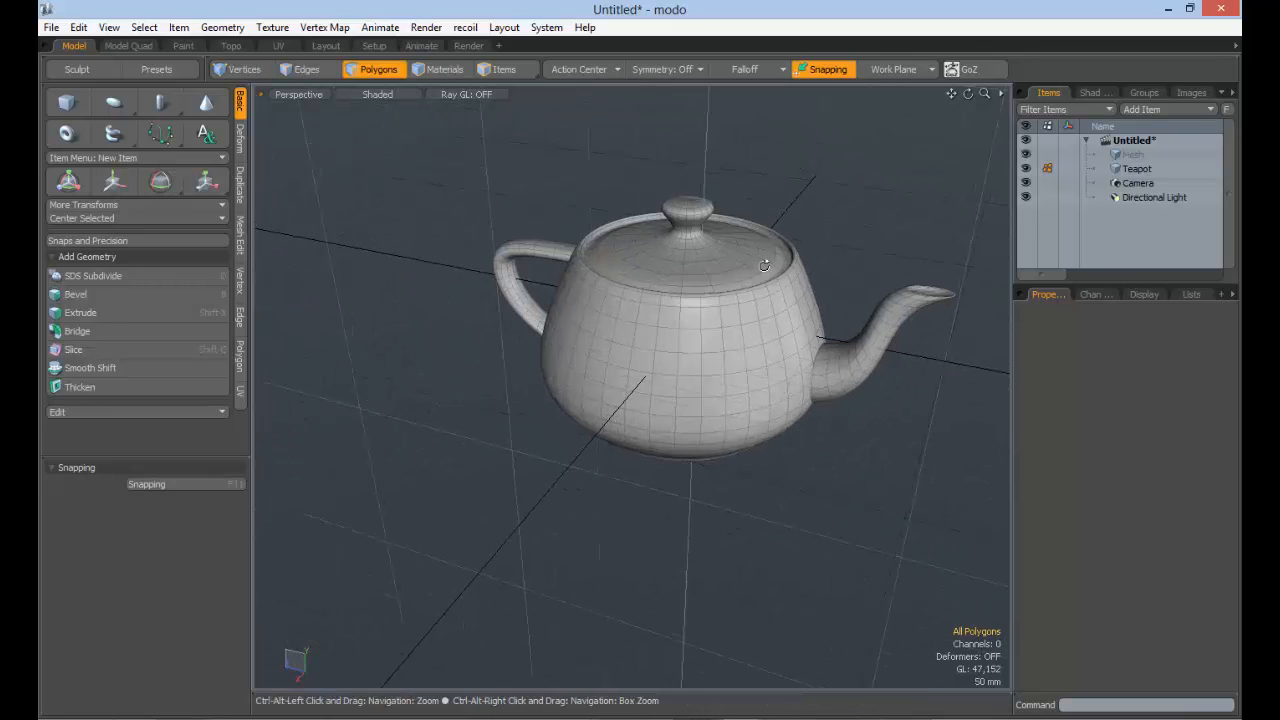
pyautogui.moveTo(513, 145)
pyautogui.mouseDown(button='right')
pyautogui.moveTo(529, 469)
pyautogui.moveTo(831, 191)
pyautogui.moveTo(728, 200)
pyautogui.mouseUp(button='right')
pyautogui.click(851, 257)
pyautogui.keyDown('ctrl'); pyautogui.keyDown('alt'); pyautogui.moveTo(774, 256); pyautogui.dragTo(738, 284); pyautogui.keyUp('alt'); pyautogui.keyUp('ctrl')
pyautogui.keyDown('alt'); pyautogui.moveTo(738, 284); pyautogui.dragTo(808, 273); pyautogui.keyUp('alt')
pyautogui.keyDown('ctrl'); pyautogui.keyDown('alt'); pyautogui.moveTo(676, 337); pyautogui.dragTo(622, 338); pyautogui.keyUp('alt'); pyautogui.keyUp('ctrl')
pyautogui.keyDown('alt'); pyautogui.moveTo(622, 338); pyautogui.dragTo(738, 322); pyautogui.keyUp('alt')
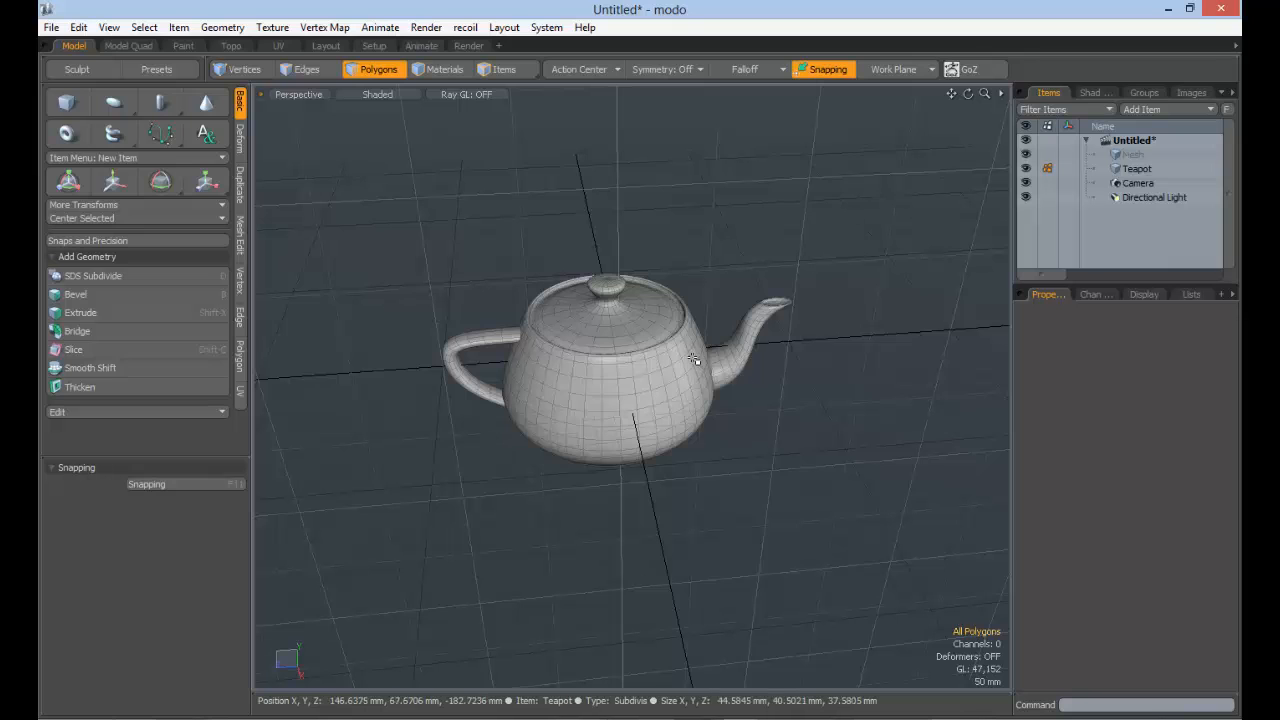
# Step: Copy all the teapot's polygons and paste them in place inside the same mesh item
pyautogui.press('ctrl')
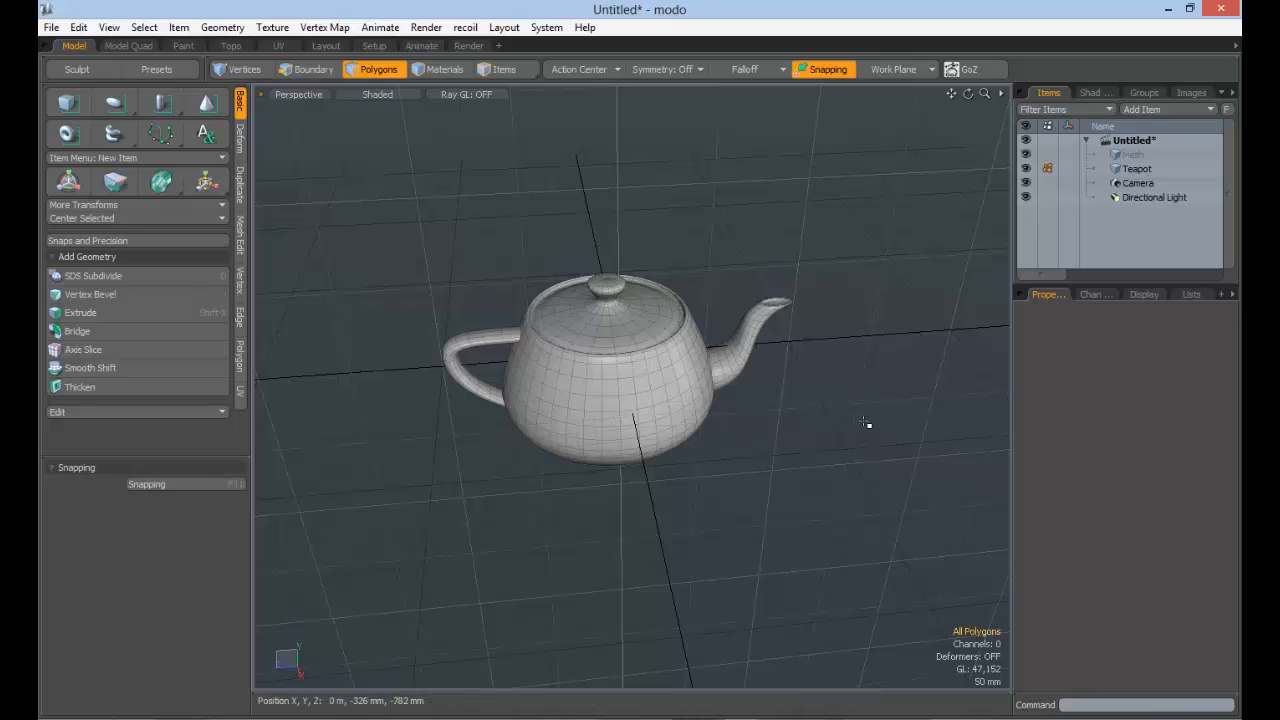
pyautogui.keyDown('ctrl'); pyautogui.keyDown('alt'); pyautogui.moveTo(526, 366); pyautogui.dragTo(550, 303); pyautogui.keyUp('alt'); pyautogui.keyUp('ctrl')
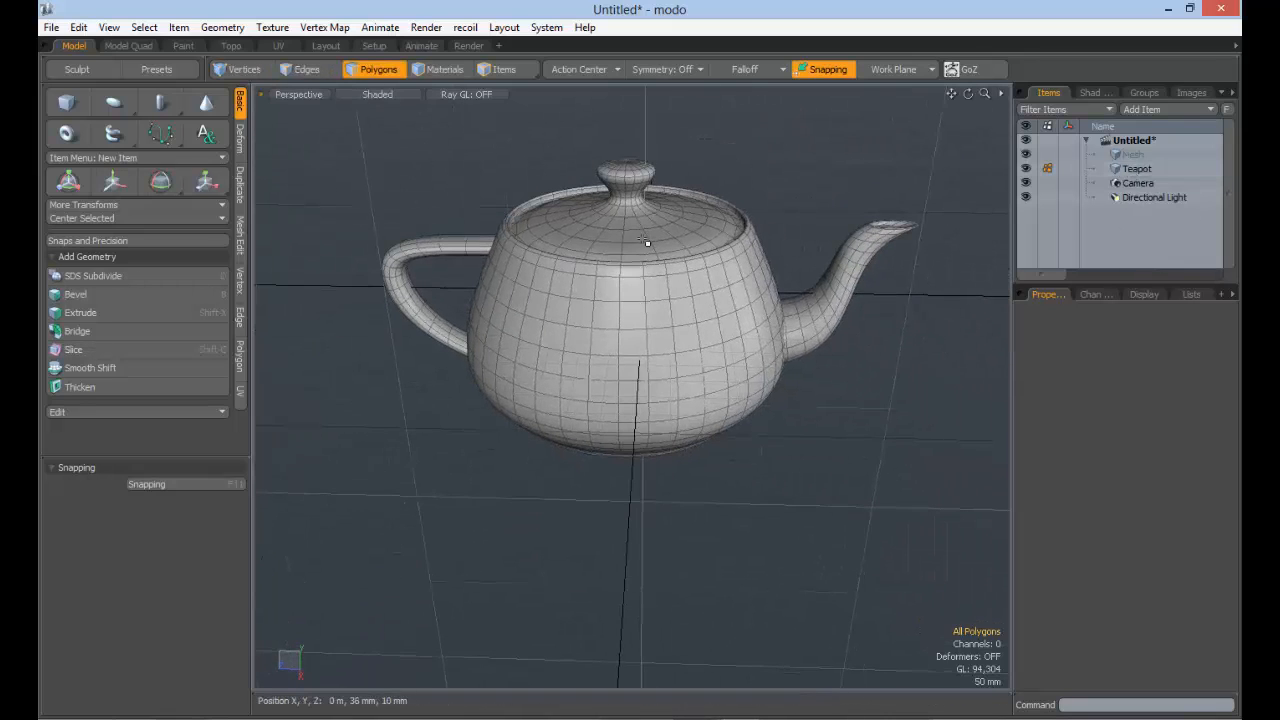
pyautogui.scroll(3, 626, 280)
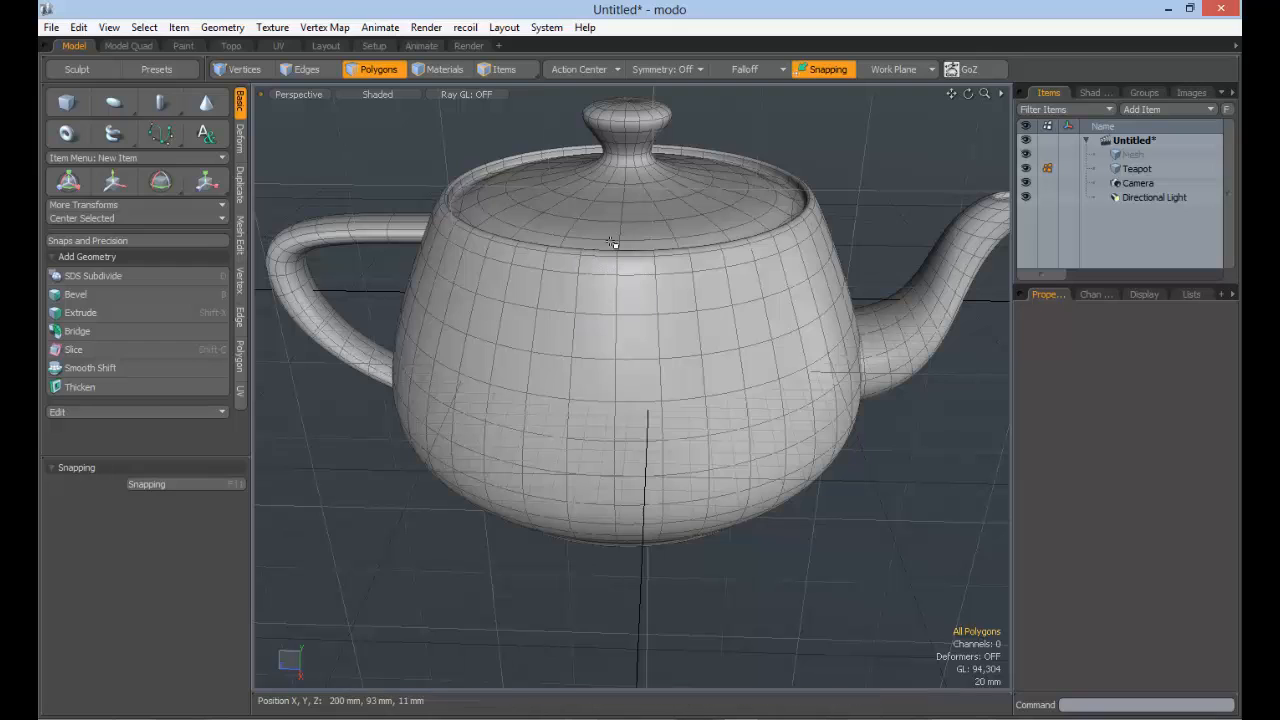
pyautogui.scroll(-3, 695, 258)
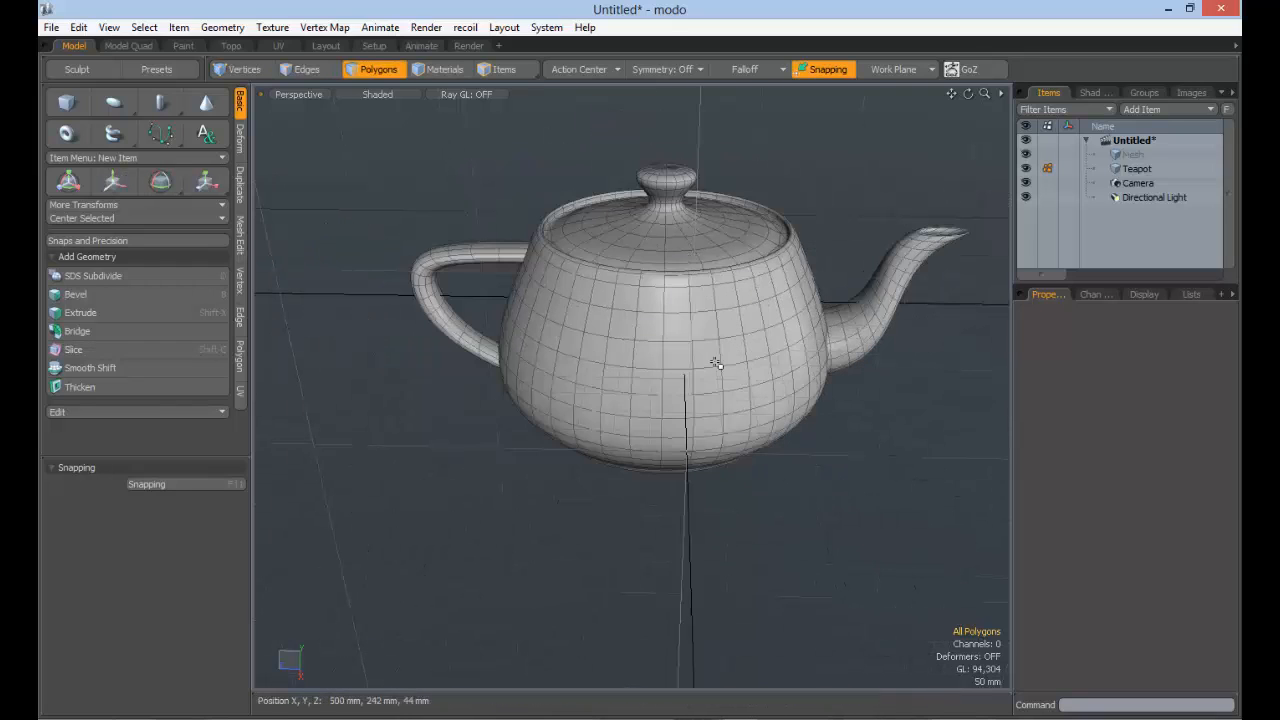
pyautogui.keyDown('alt'); pyautogui.moveTo(720, 330); pyautogui.dragTo(700, 350); pyautogui.keyUp('alt')
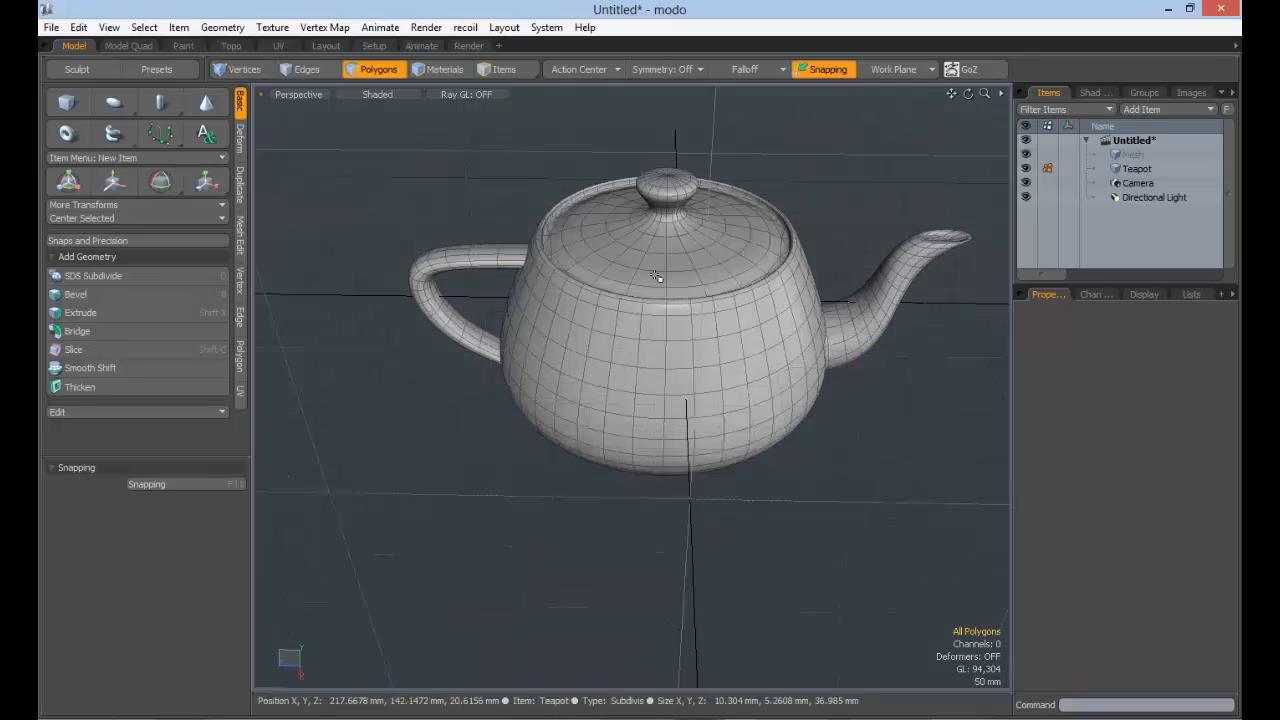
# Step: Select the connected polygons of the overlapping pot bodies, try moving them along Z, and undo the move and selection
pyautogui.doubleClick(650, 268)
pyautogui.press('w')
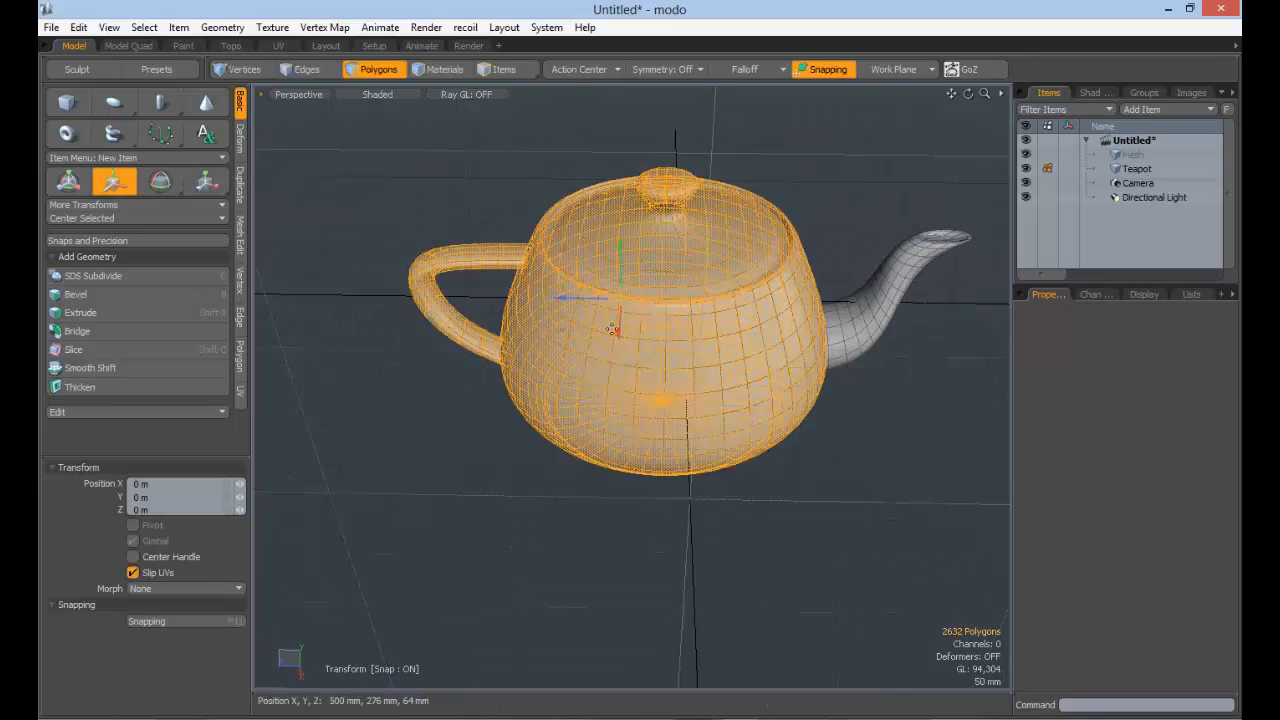
pyautogui.moveTo(576, 296); pyautogui.dragTo(566, 315)
pyautogui.hotkey('ctrl', 'z')
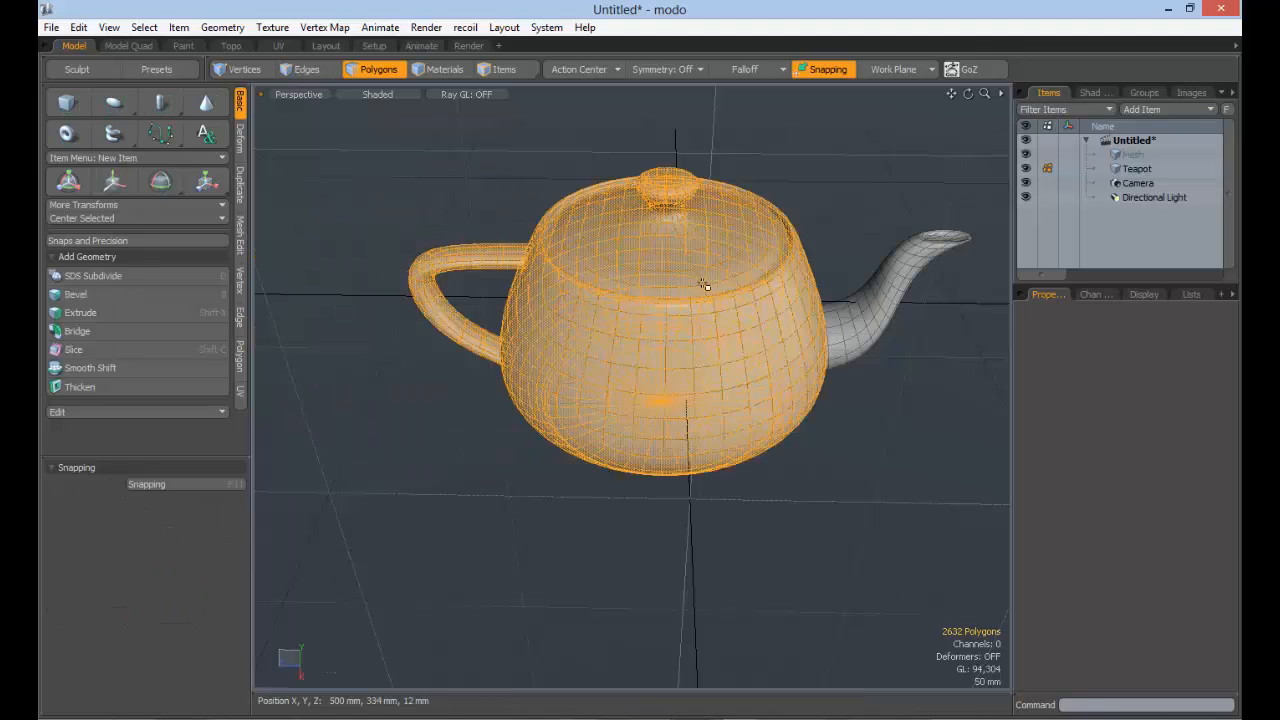
pyautogui.hotkey('ctrl', 'z')
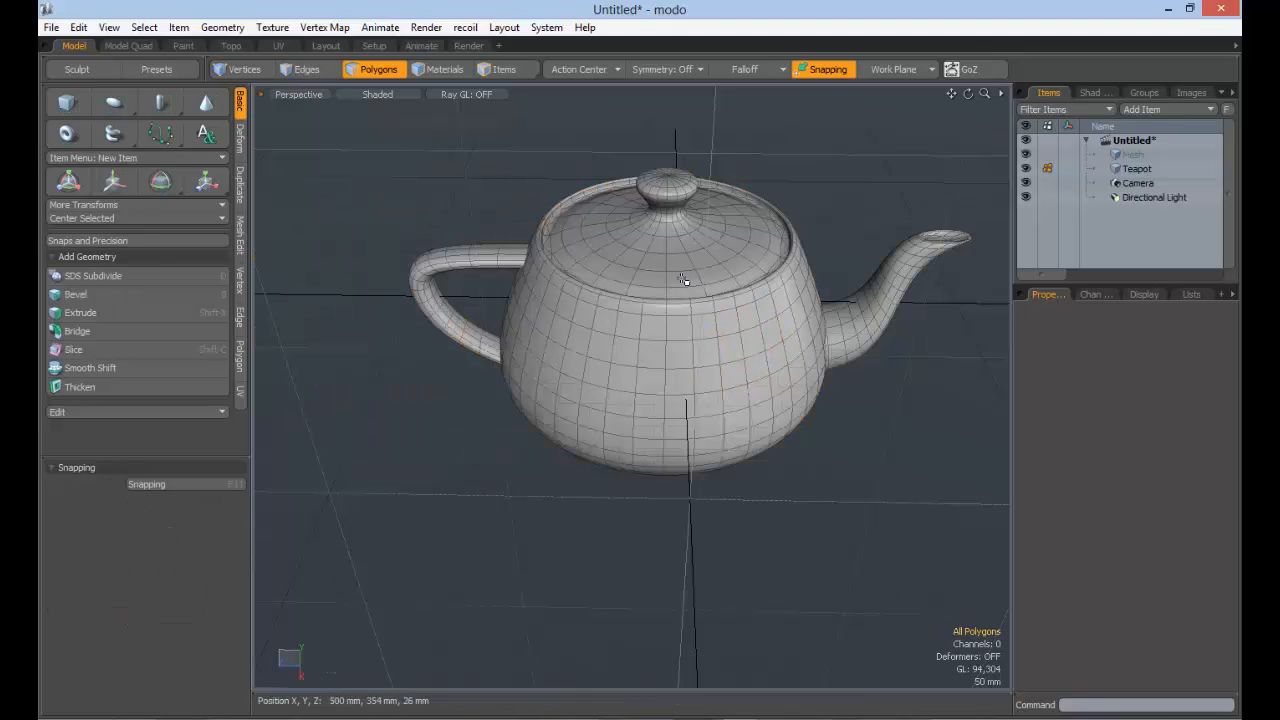
# Step: Try once more to select and pull the overlapping pot bodies along Z, and undo back to before the in-place paste
pyautogui.doubleClick(680, 280)
pyautogui.click(681, 279)
pyautogui.doubleClick(685, 288)
pyautogui.press('w')
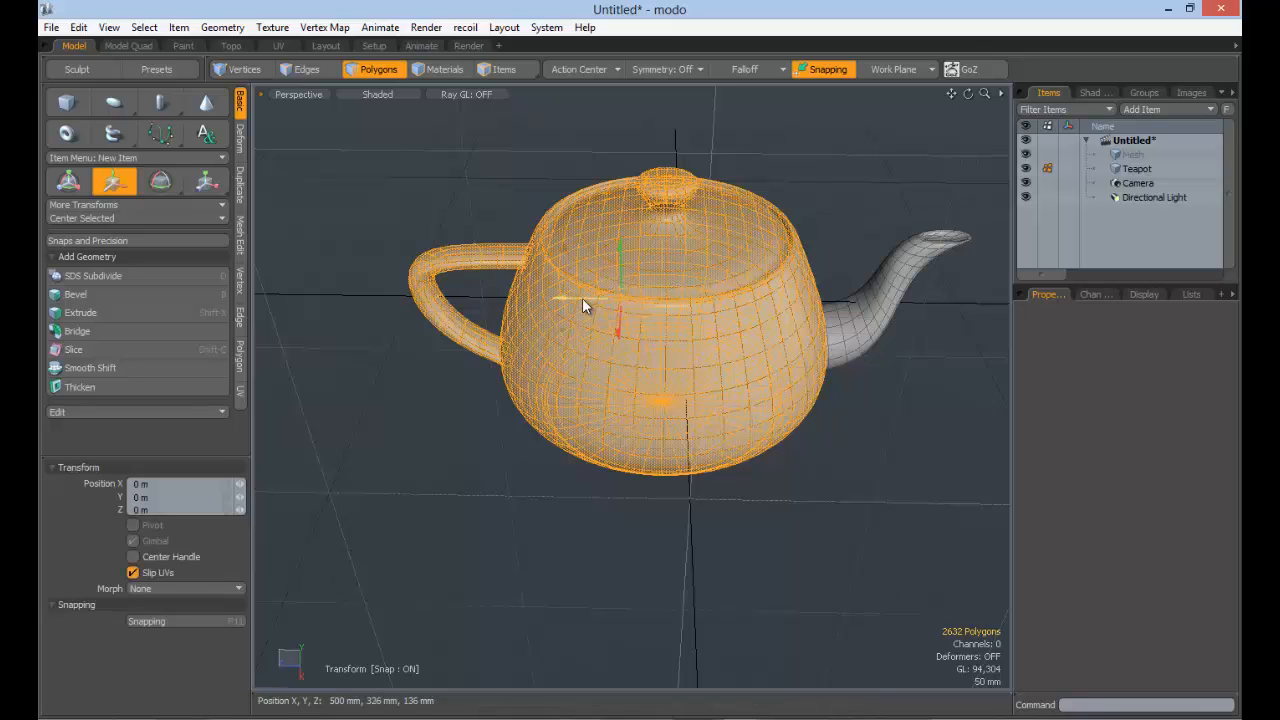
pyautogui.moveTo(582, 298); pyautogui.dragTo(485, 302)
pyautogui.hotkey('ctrl', 'z')
pyautogui.hotkey('ctrl', 'z')
pyautogui.hotkey('ctrl', 'z')
pyautogui.hotkey('ctrl', 'z')
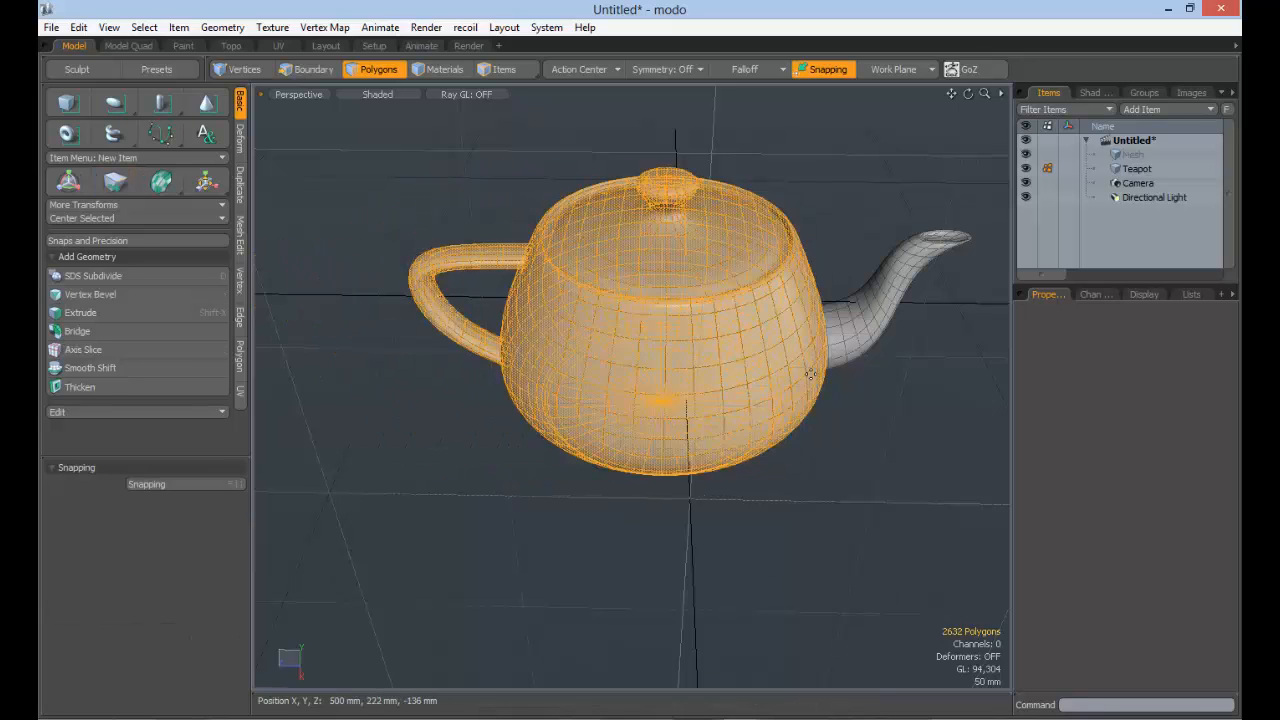
pyautogui.hotkey('ctrl', 'z')
pyautogui.hotkey('ctrl', 'z')
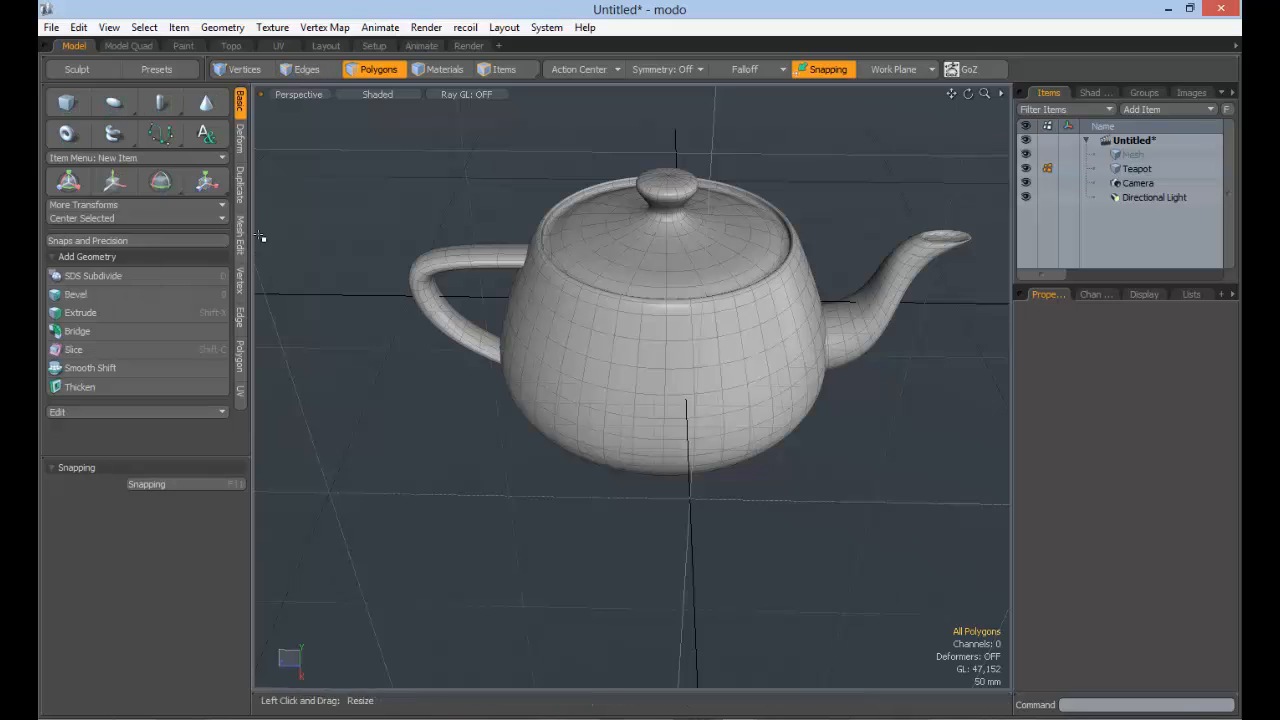
# Step: Place a copy of the teapot with the Paste Tool above the original, centred at about Y 680 mm, Z -380 mm
pyautogui.click(239, 140)
pyautogui.click(241, 185)
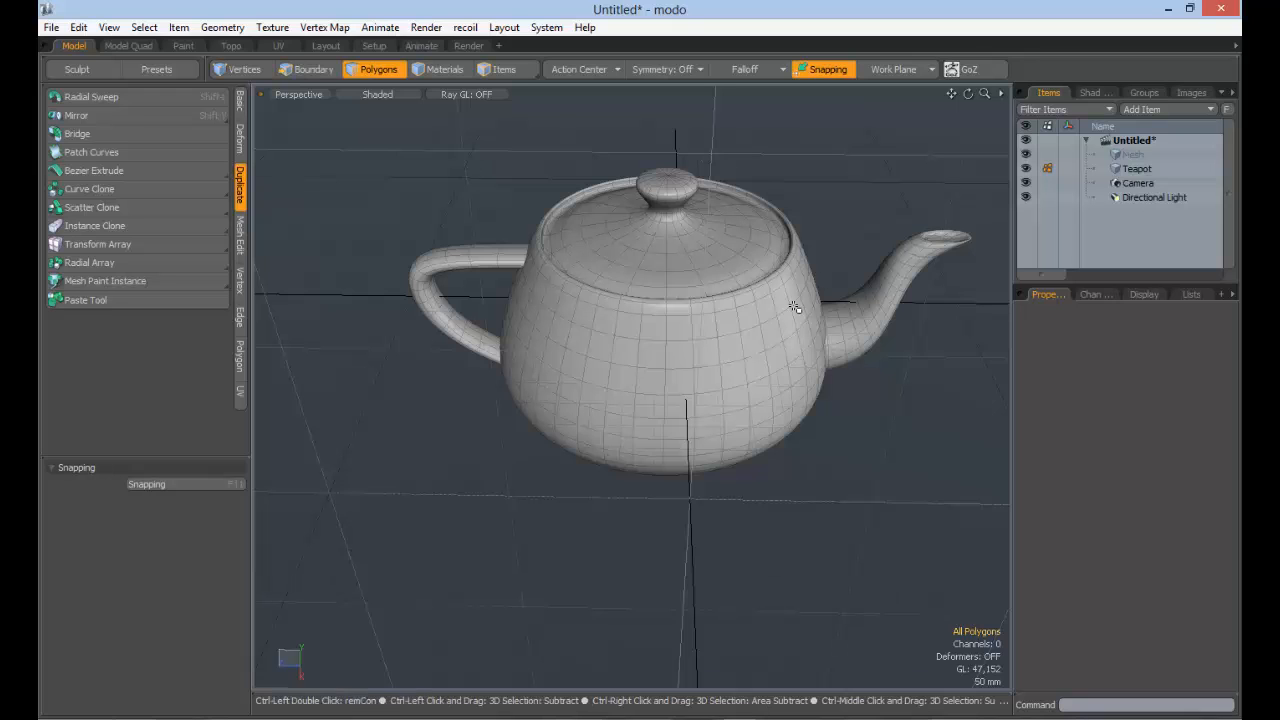
pyautogui.keyDown('ctrl'); pyautogui.keyDown('alt'); pyautogui.moveTo(855, 491); pyautogui.dragTo(692, 385); pyautogui.keyUp('alt'); pyautogui.keyUp('ctrl')
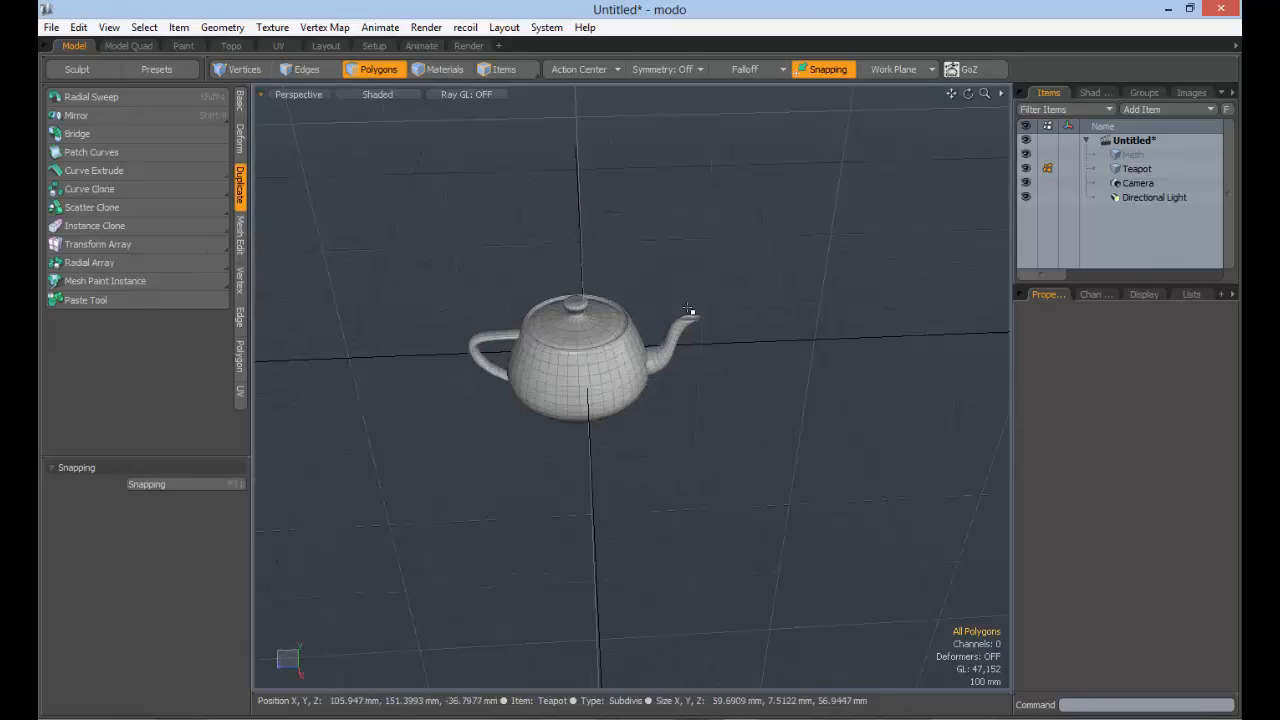
pyautogui.click(84, 299)
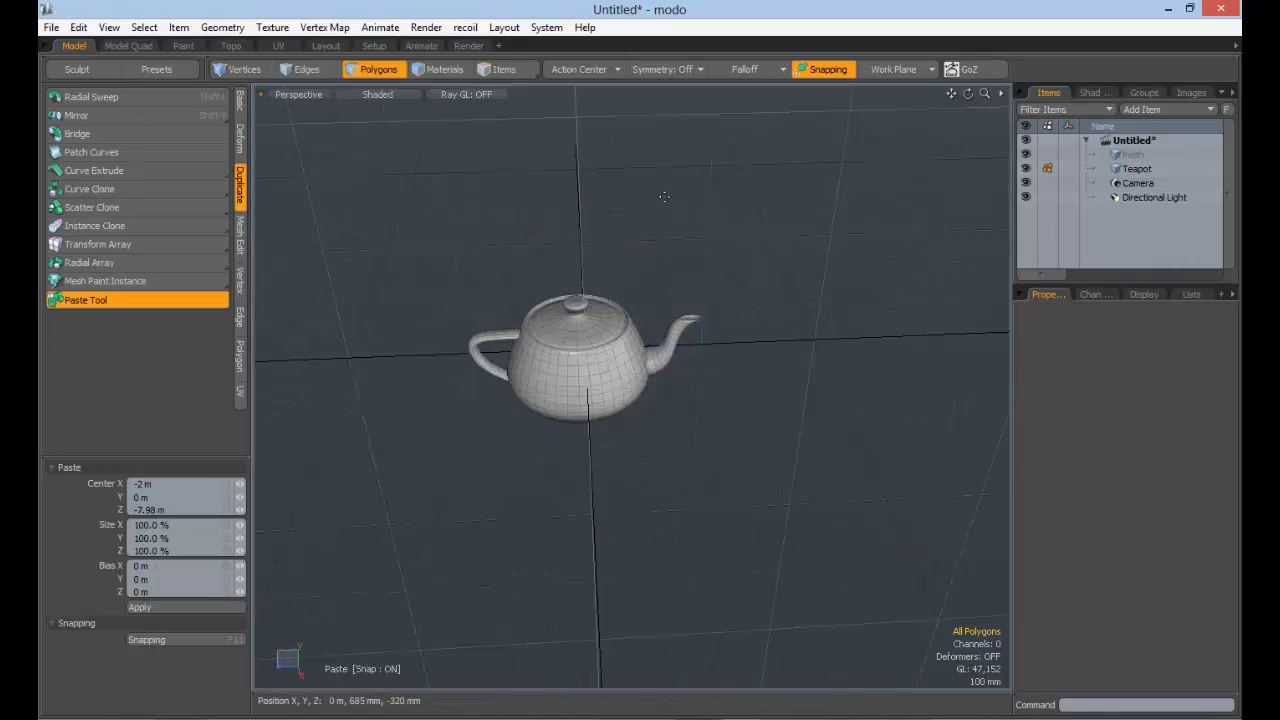
pyautogui.click(677, 198)
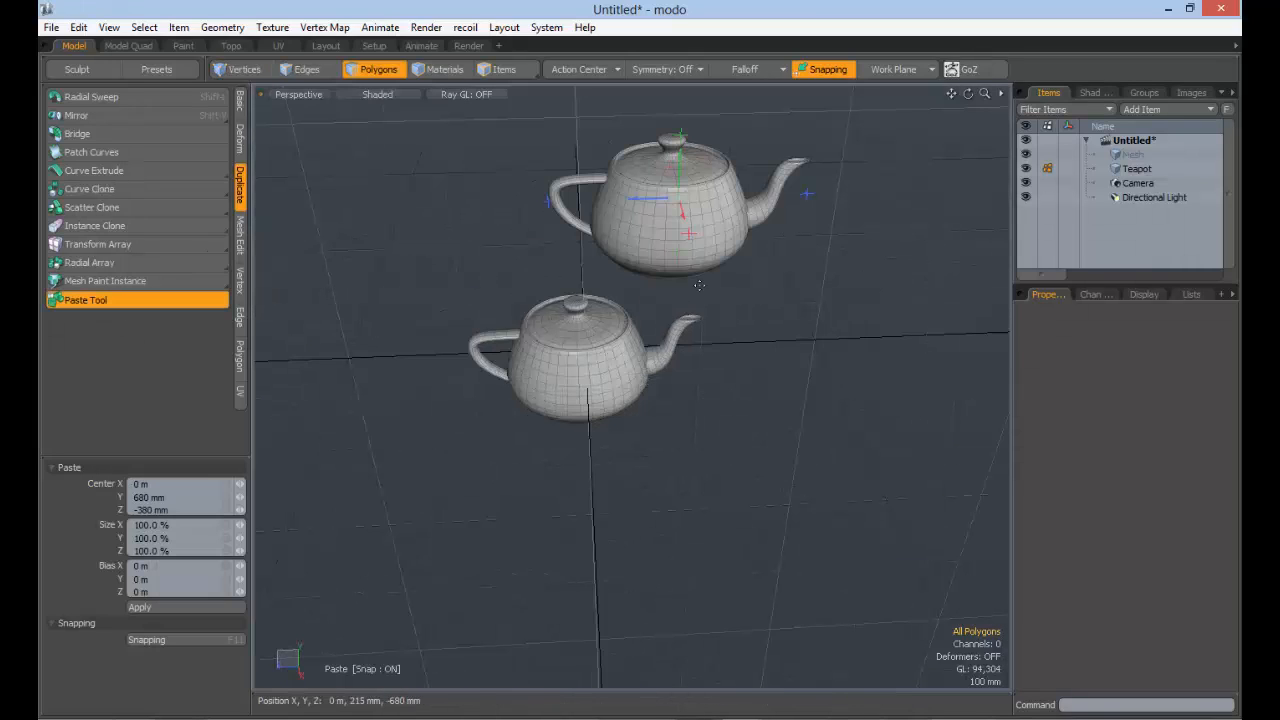
# Step: Reposition the pasted teapot beside the original on the ground plane, centred at about X -350 mm, Y 0 m, Z -1.055 m
pyautogui.click(345, 172)
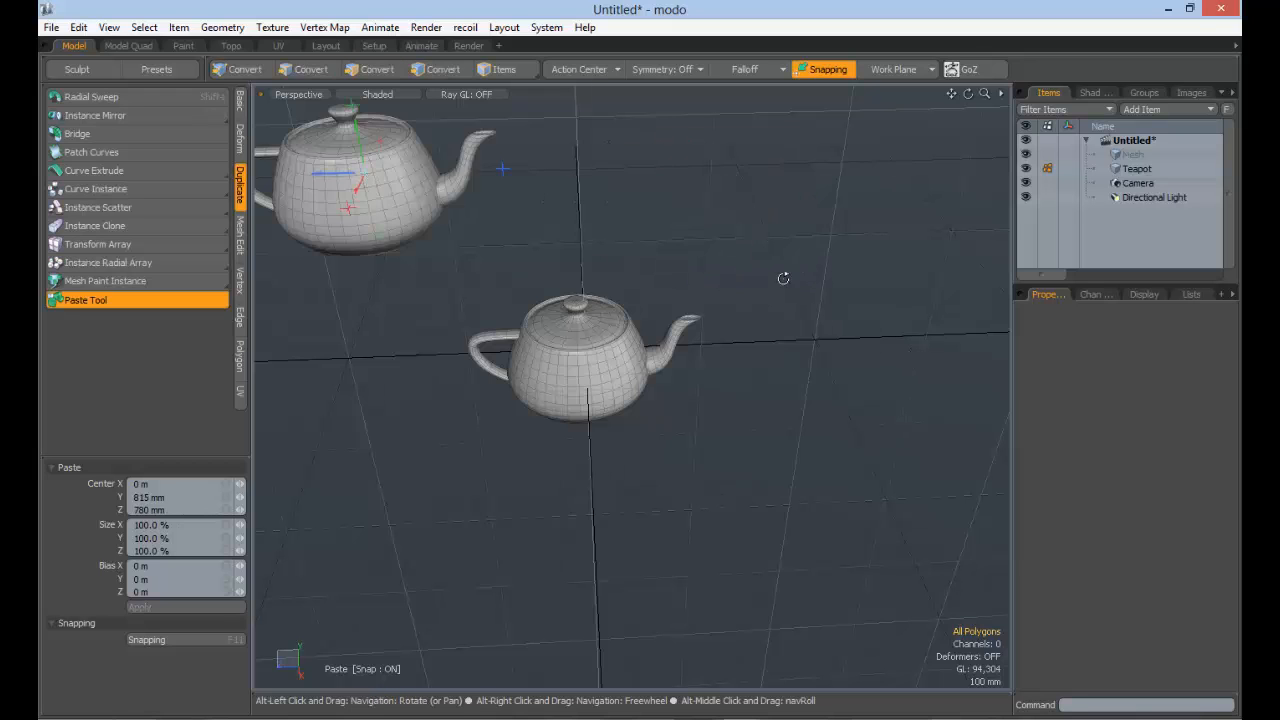
pyautogui.keyDown('alt'); pyautogui.moveTo(783, 277); pyautogui.dragTo(904, 318); pyautogui.keyUp('alt')
pyautogui.click(820, 289)
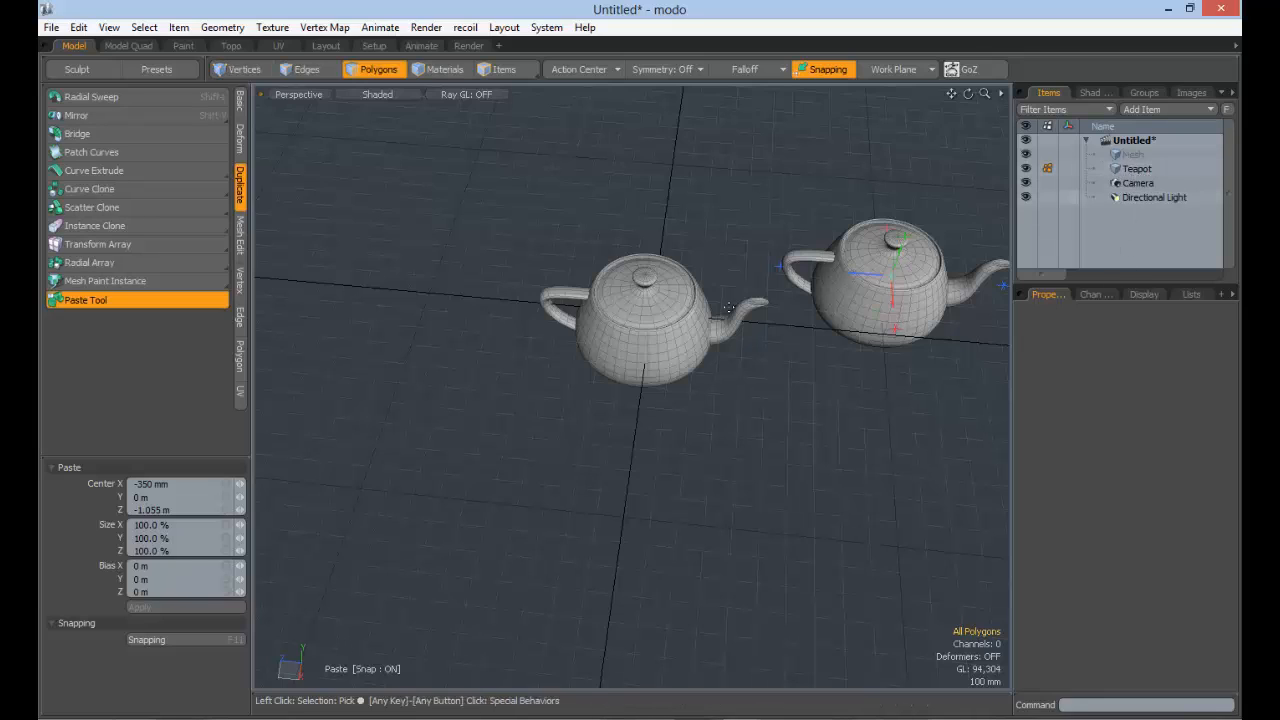
# Step: Place two more teapot copies behind the original with the Paste Tool, the last centred at about X -1.15 m, Z -575 mm
pyautogui.keyDown('alt'); pyautogui.keyDown('shift'); pyautogui.moveTo(720, 251); pyautogui.dragTo(587, 261); pyautogui.keyUp('shift'); pyautogui.keyUp('alt')
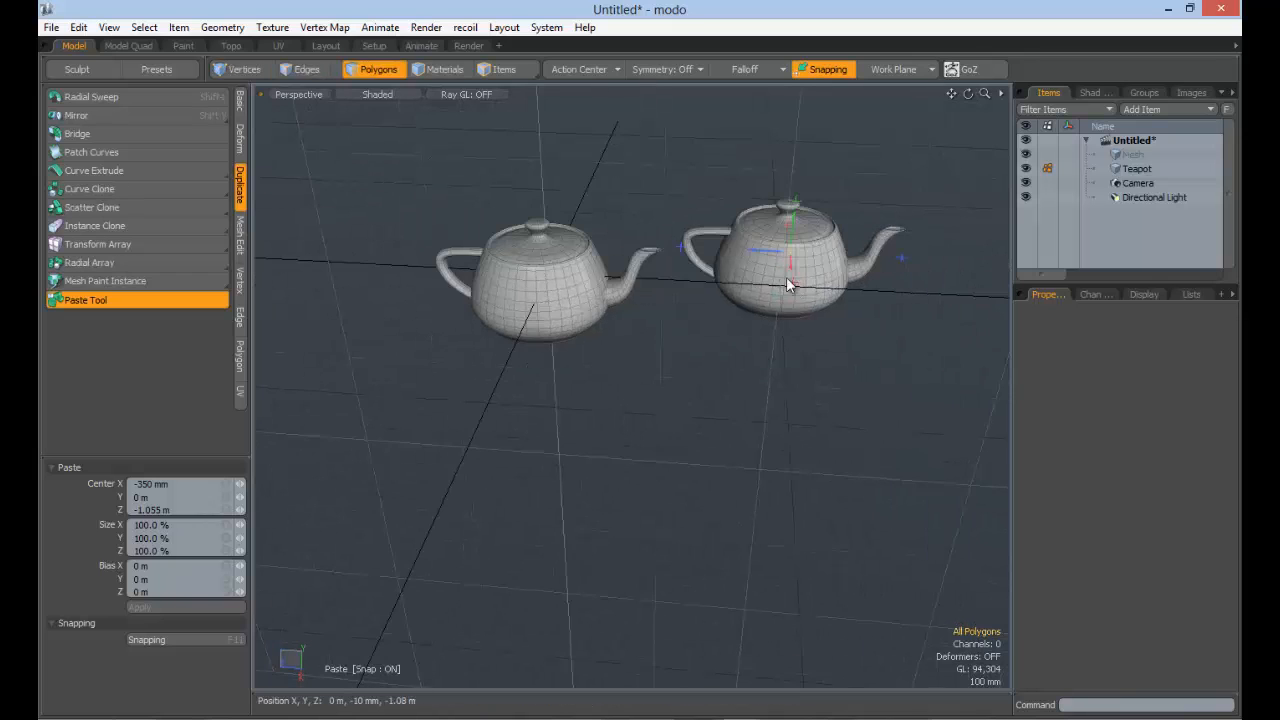
pyautogui.keyDown('alt'); pyautogui.moveTo(695, 249); pyautogui.dragTo(566, 371); pyautogui.keyUp('alt')
pyautogui.click(484, 205)
pyautogui.click(683, 164)
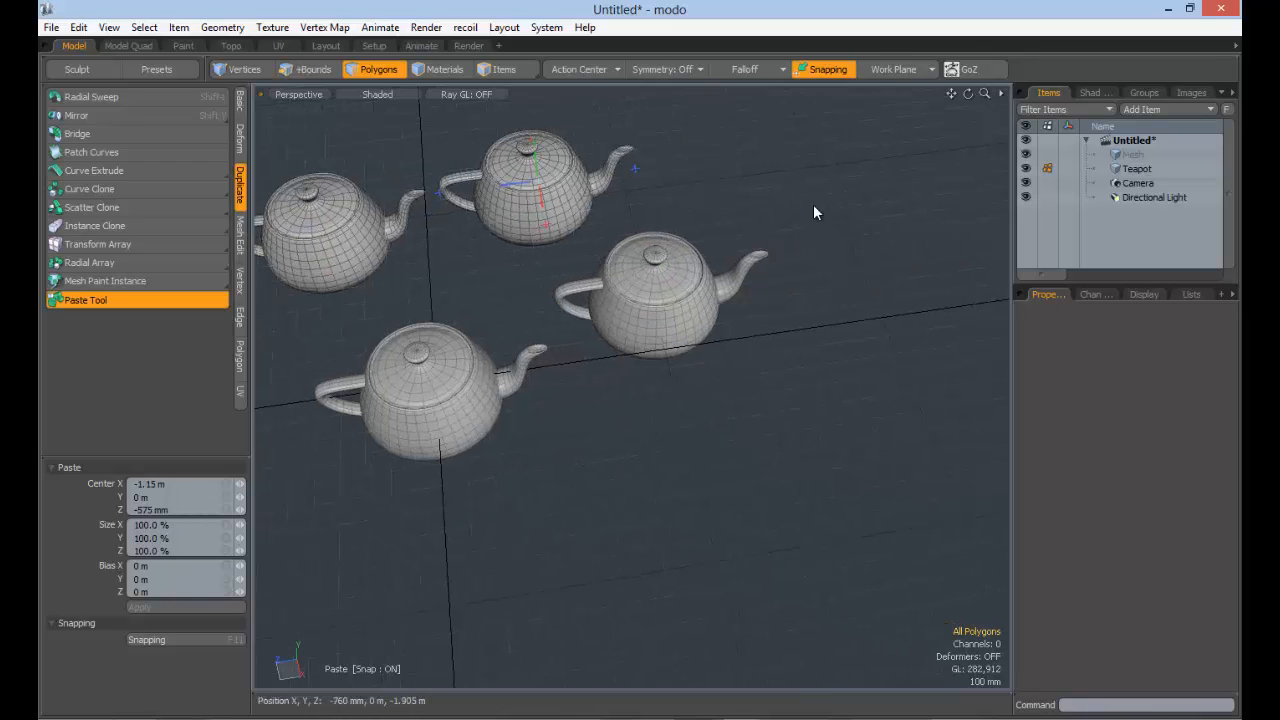
# Step: Paste five more teapots around the group on the ground plane, the last centred at about X 1.095 m, Z -465 mm
pyautogui.click(814, 213)
pyautogui.click(882, 404)
pyautogui.click(857, 420)
pyautogui.keyDown('ctrl'); pyautogui.keyDown('alt'); pyautogui.moveTo(700, 386); pyautogui.dragTo(627, 403); pyautogui.keyUp('alt'); pyautogui.keyUp('ctrl')
pyautogui.keyDown('alt'); pyautogui.keyDown('shift'); pyautogui.moveTo(627, 403); pyautogui.dragTo(694, 288); pyautogui.keyUp('shift'); pyautogui.keyUp('alt')
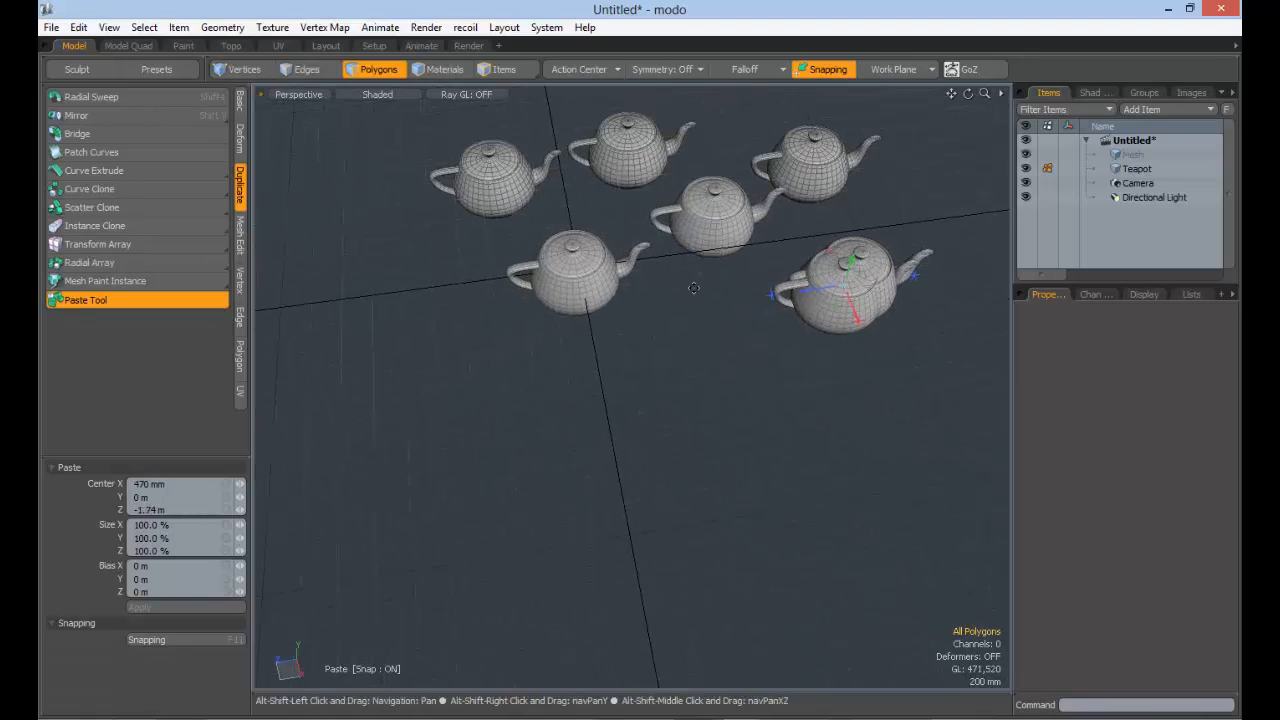
pyautogui.click(376, 372)
pyautogui.click(677, 378)
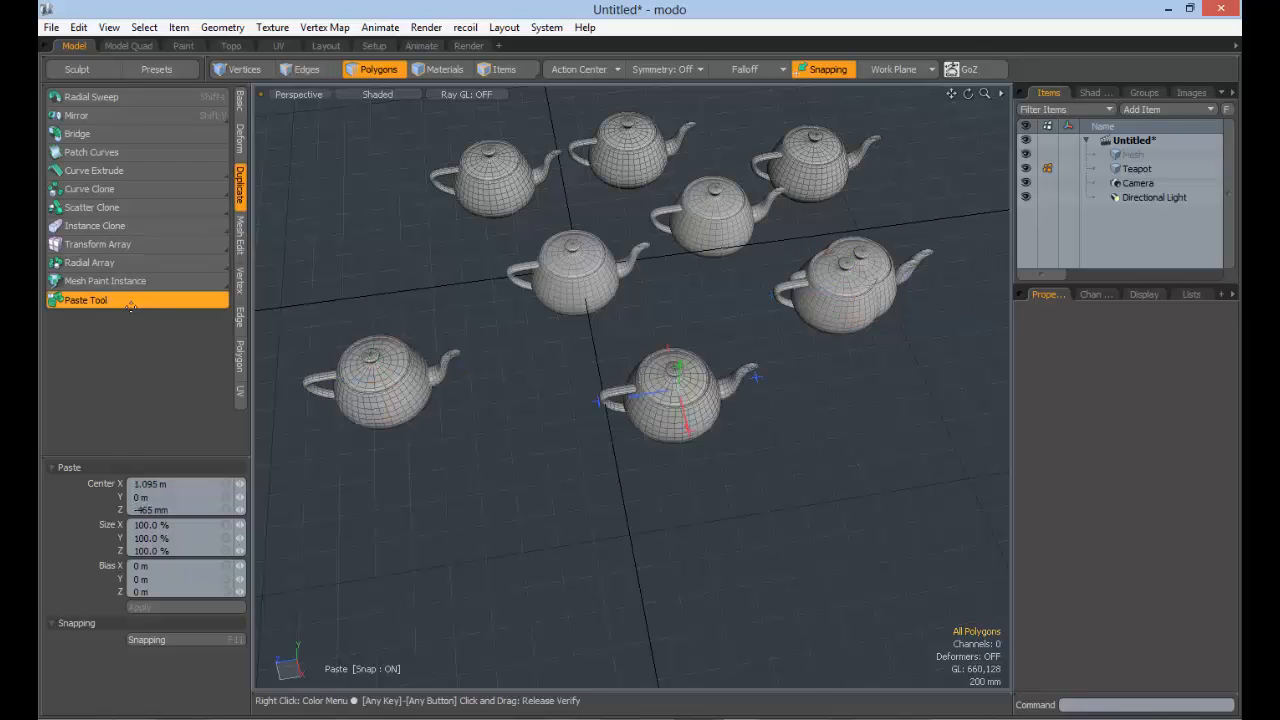
# Step: Scatter six more pasted teapots above and below the ground plane, the last centred at about Y -1.58 m, Z -2.23 m
pyautogui.keyDown('alt'); pyautogui.moveTo(728, 449); pyautogui.dragTo(901, 405); pyautogui.keyUp('alt')
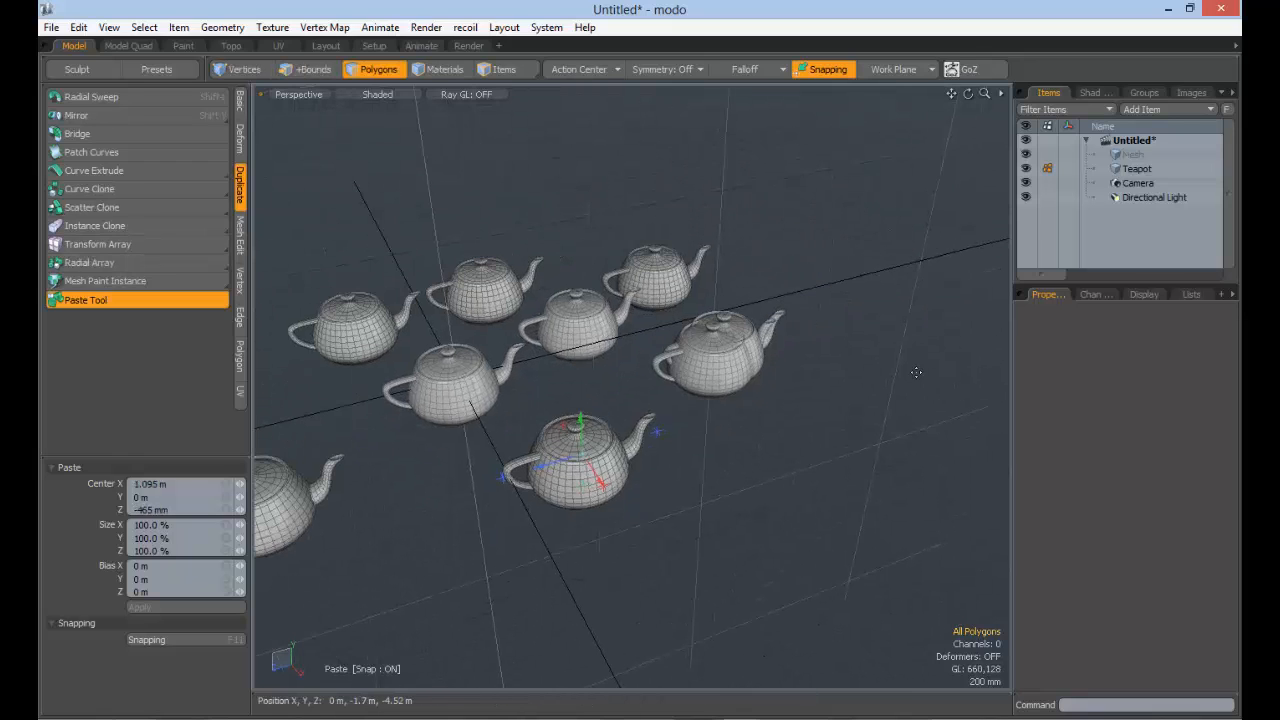
pyautogui.click(916, 372)
pyautogui.click(852, 200)
pyautogui.click(616, 155)
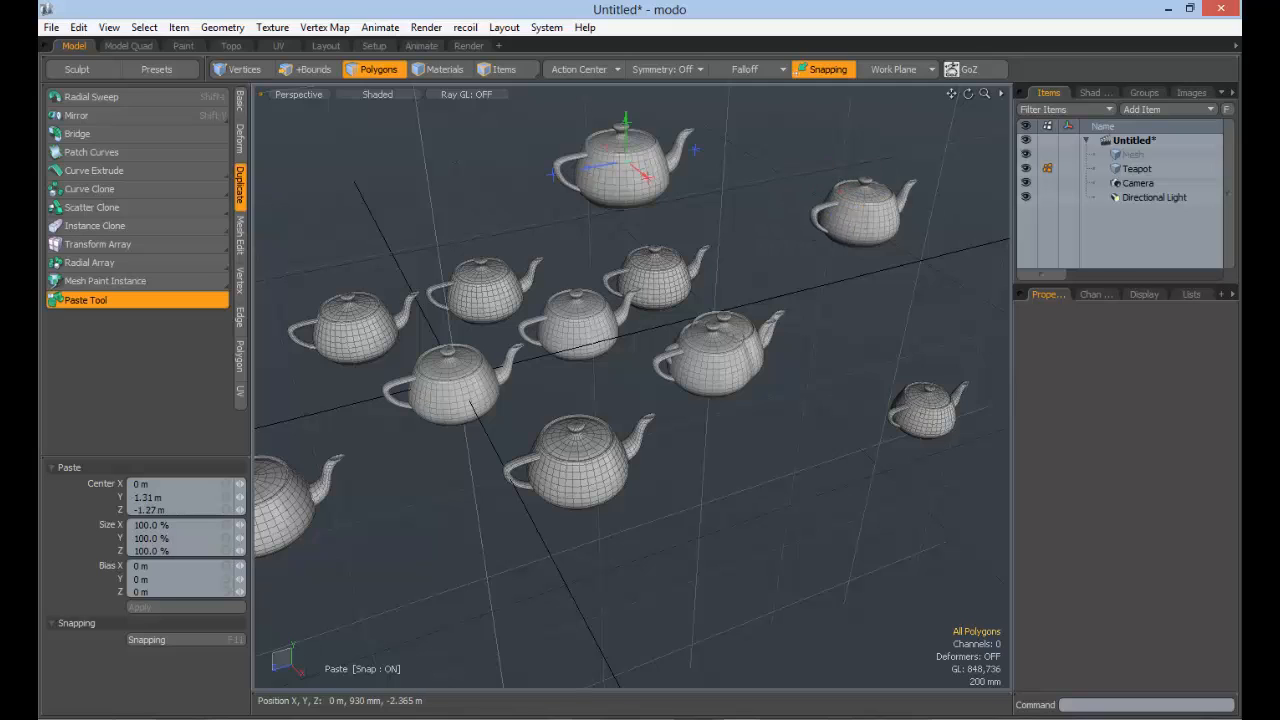
pyautogui.click(763, 182)
pyautogui.click(906, 318)
pyautogui.click(727, 462)
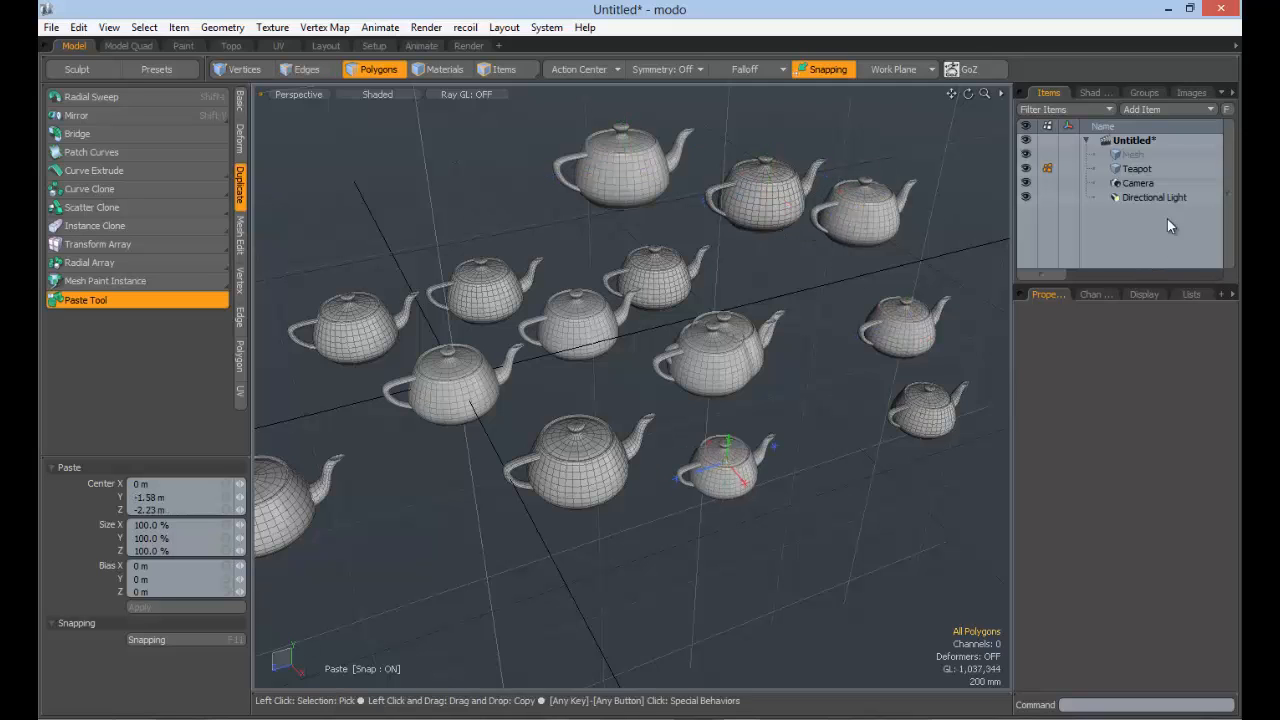
# Step: Select the Teapot item that holds all the pasted copies and work in item selection mode
pyautogui.click(1143, 171)
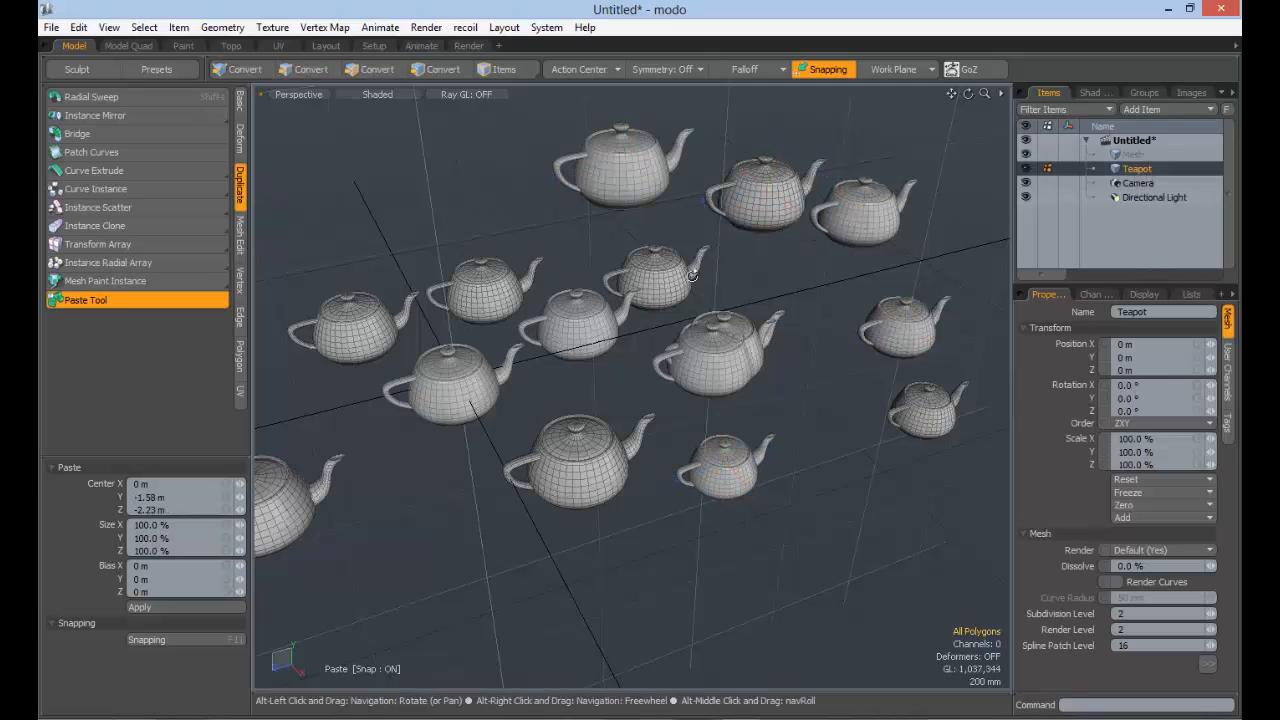
pyautogui.keyDown('alt'); pyautogui.moveTo(846, 325); pyautogui.dragTo(803, 289); pyautogui.keyUp('alt')
pyautogui.click(505, 70)
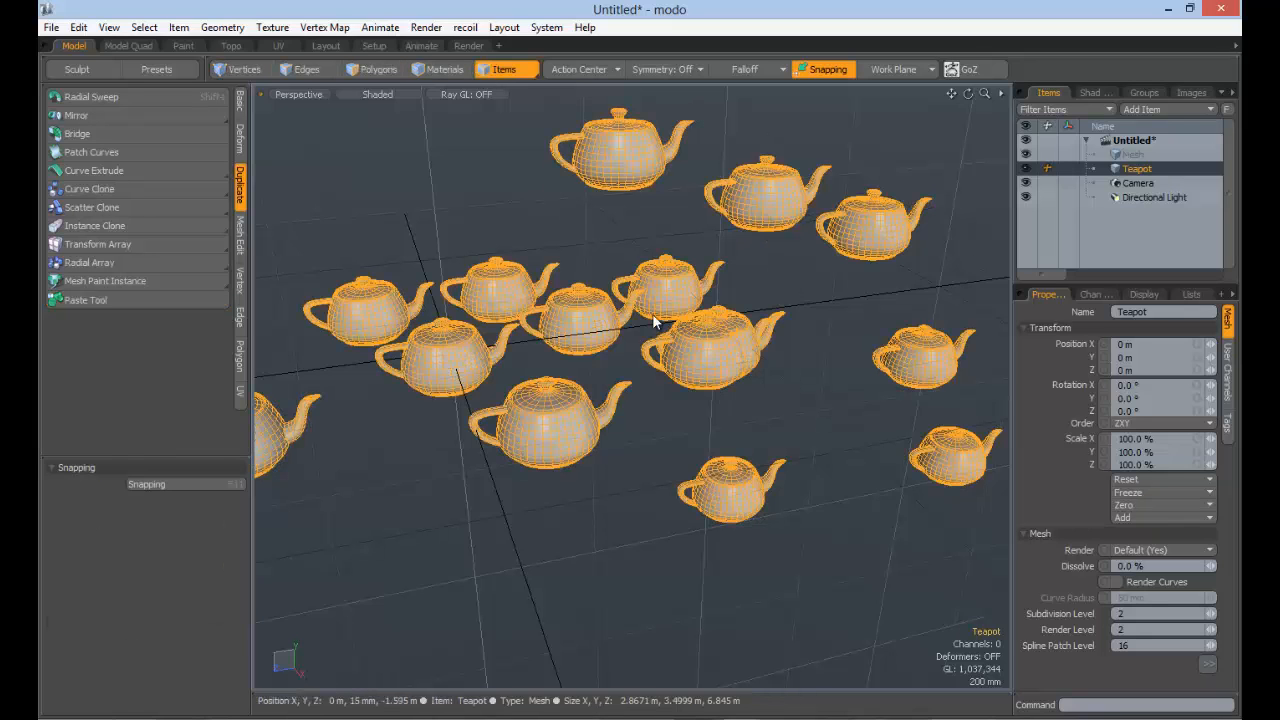
pyautogui.click(899, 152)
pyautogui.click(730, 330)
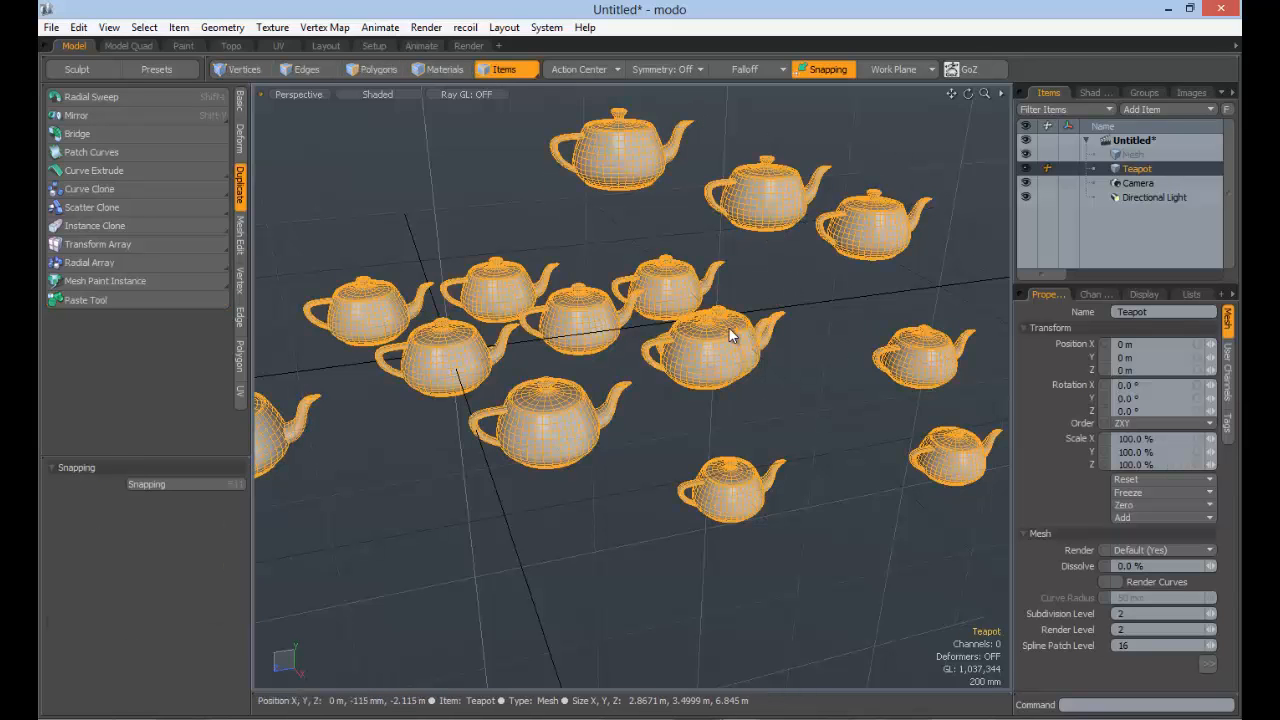
# Step: Try moving the whole Teapot item to about X -1.12 m, Z -510 mm, and undo the move
pyautogui.press('w')
pyautogui.keyDown('ctrl'); pyautogui.keyDown('alt'); pyautogui.moveTo(737, 356); pyautogui.dragTo(634, 342); pyautogui.keyUp('alt'); pyautogui.keyUp('ctrl')
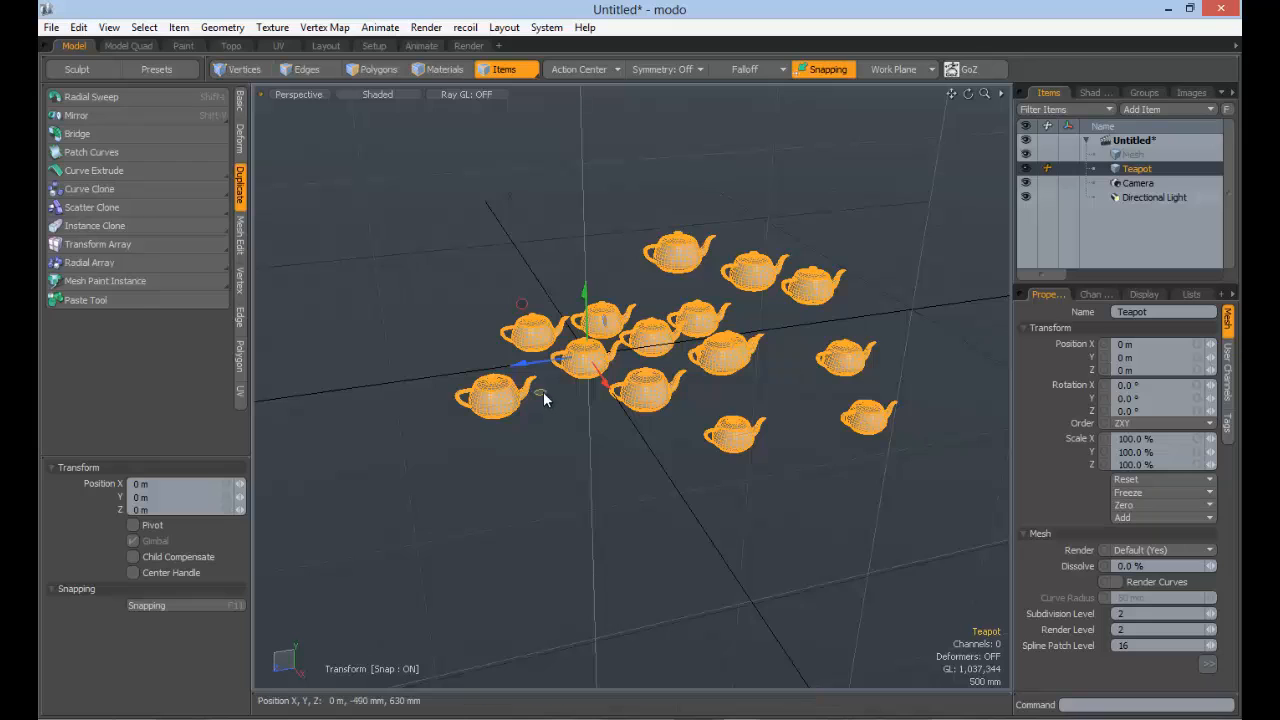
pyautogui.moveTo(543, 391); pyautogui.dragTo(548, 344)
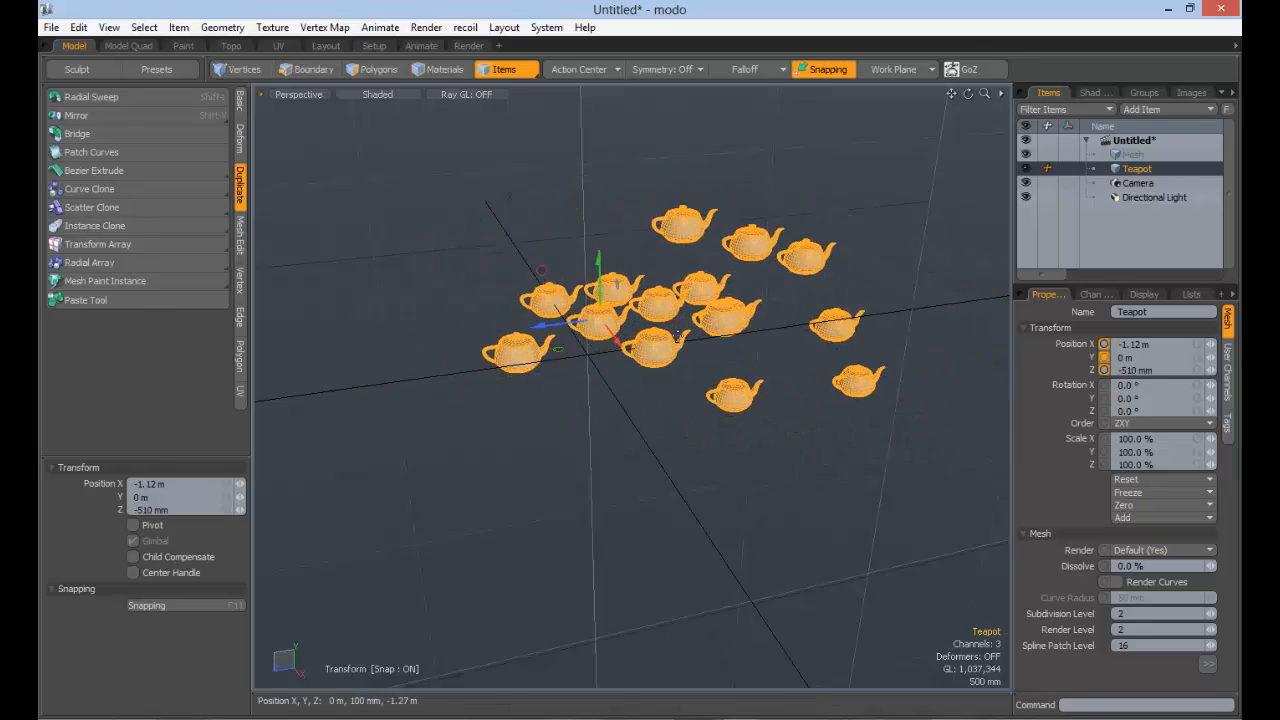
pyautogui.hotkey('ctrl', 'z')
# Step: Select the connected polygons of one teapot copy behind the original, examine it from several sides, and clear the selection
pyautogui.keyDown('ctrl'); pyautogui.keyDown('alt'); pyautogui.moveTo(661, 318); pyautogui.dragTo(785, 306); pyautogui.keyUp('alt'); pyautogui.keyUp('ctrl')
pyautogui.press('space')
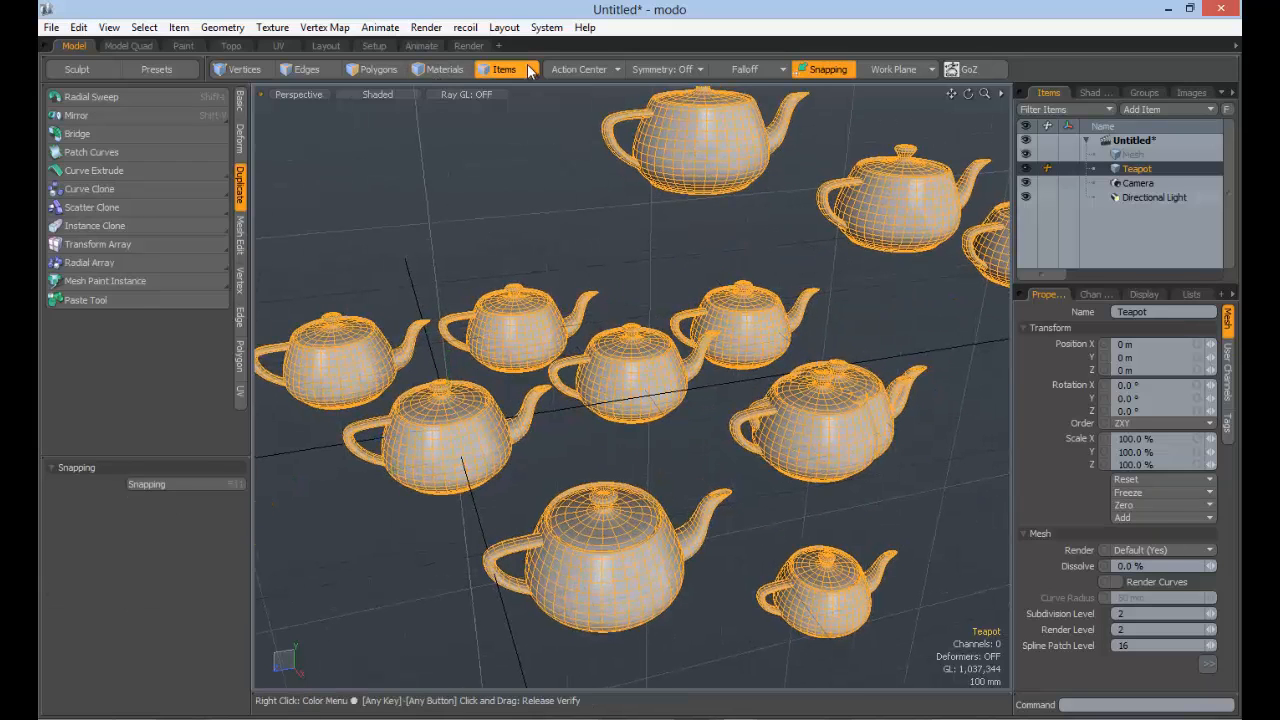
pyautogui.click(445, 177)
pyautogui.click(515, 325)
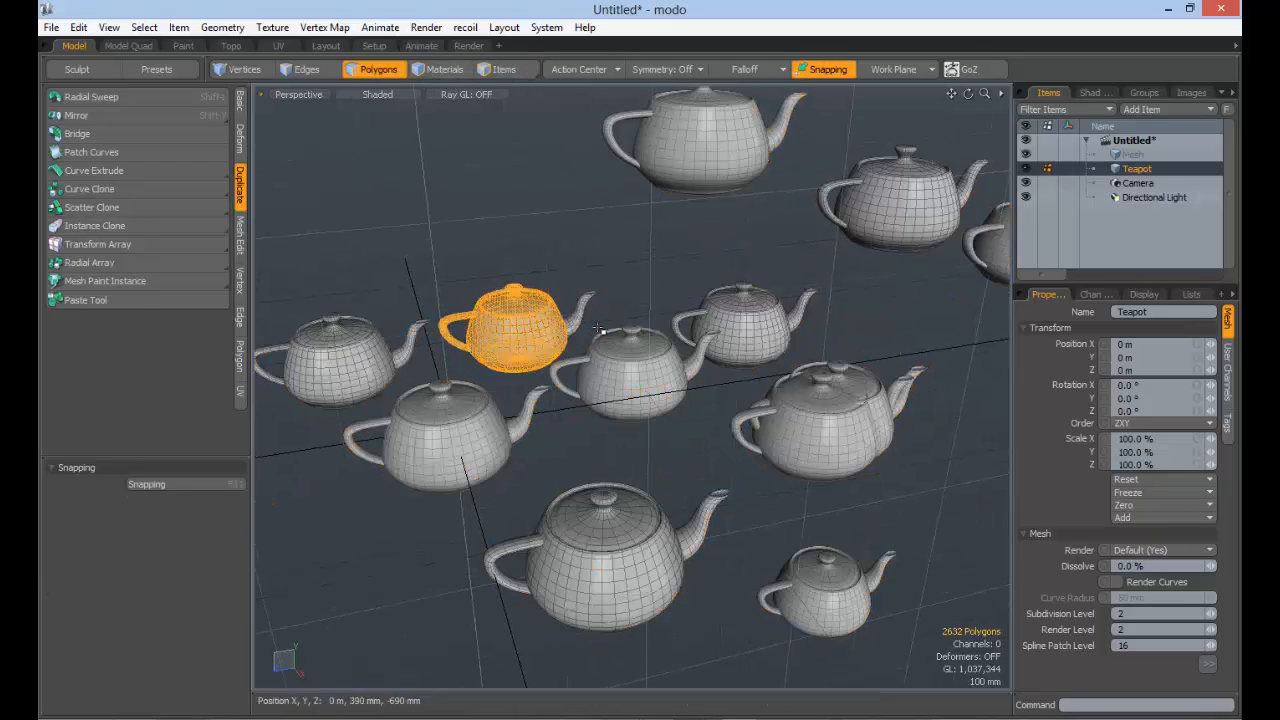
pyautogui.keyDown('ctrl'); pyautogui.keyDown('alt'); pyautogui.moveTo(683, 328); pyautogui.dragTo(578, 308); pyautogui.keyUp('alt'); pyautogui.keyUp('ctrl')
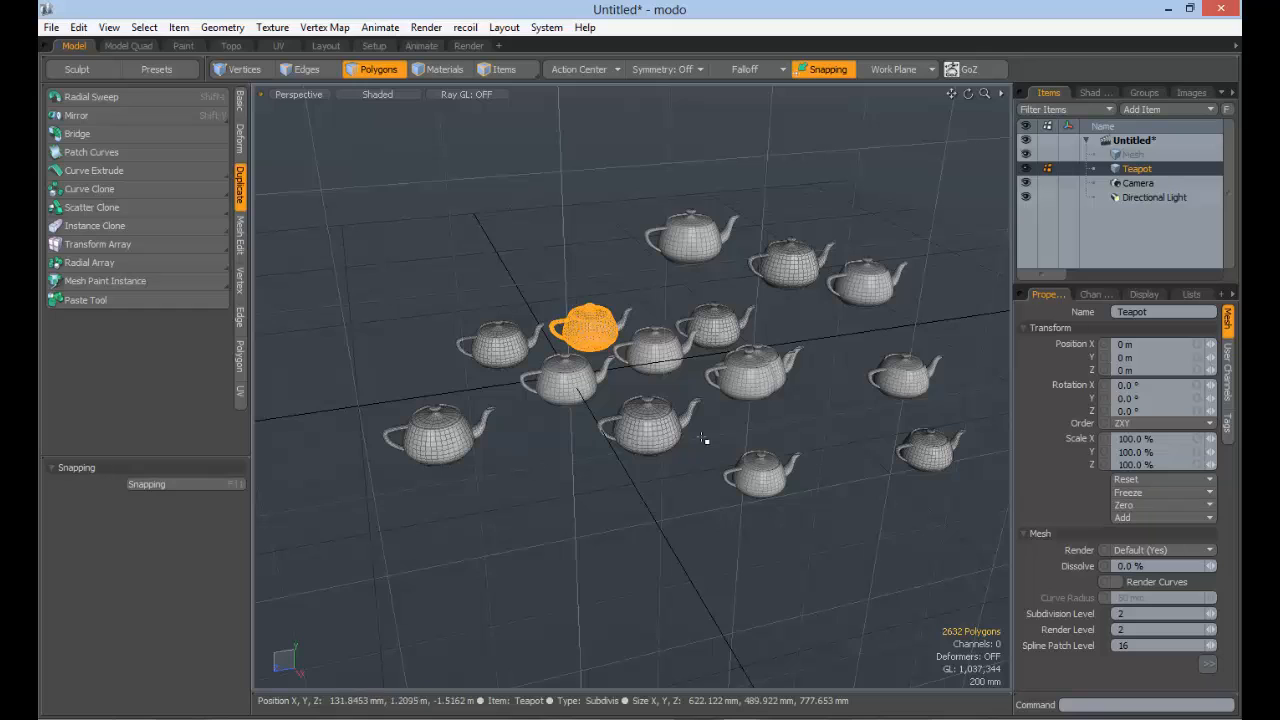
pyautogui.keyDown('alt'); pyautogui.moveTo(706, 443); pyautogui.dragTo(642, 363); pyautogui.keyUp('alt')
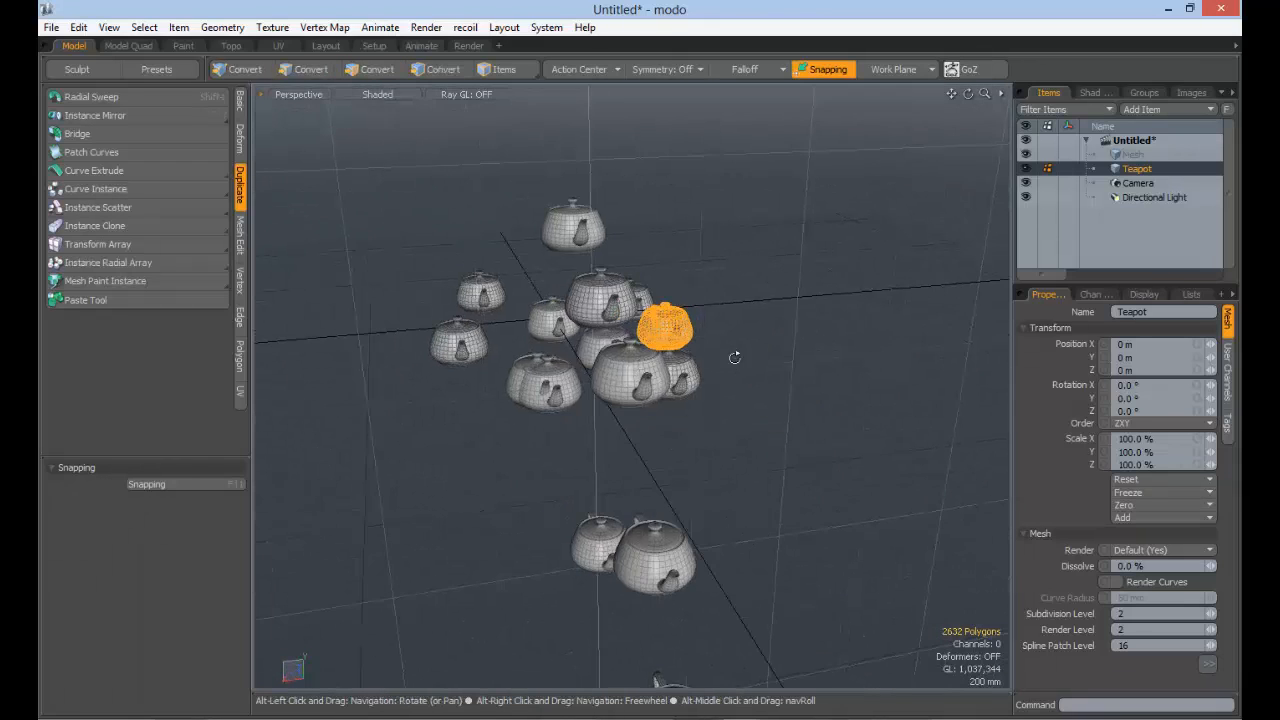
pyautogui.keyDown('alt'); pyautogui.moveTo(525, 351); pyautogui.dragTo(662, 348); pyautogui.keyUp('alt')
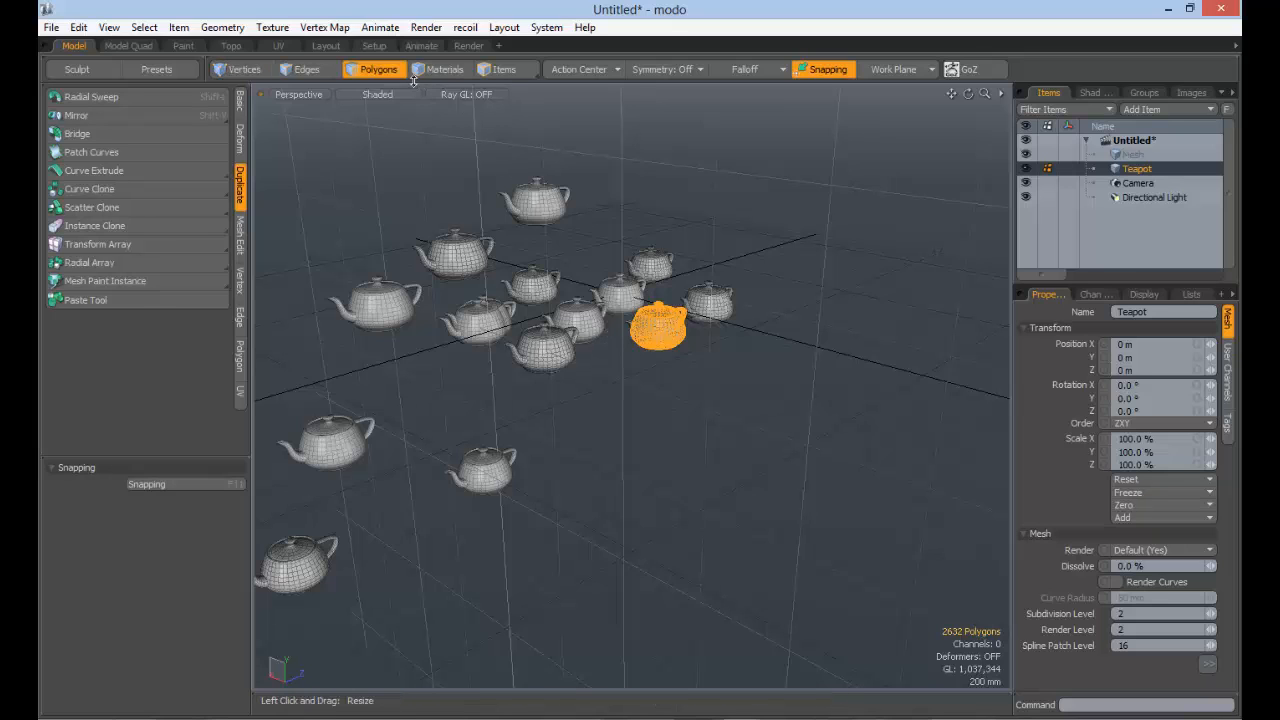
pyautogui.keyDown('alt'); pyautogui.moveTo(560, 300); pyautogui.dragTo(697, 277); pyautogui.keyUp('alt')
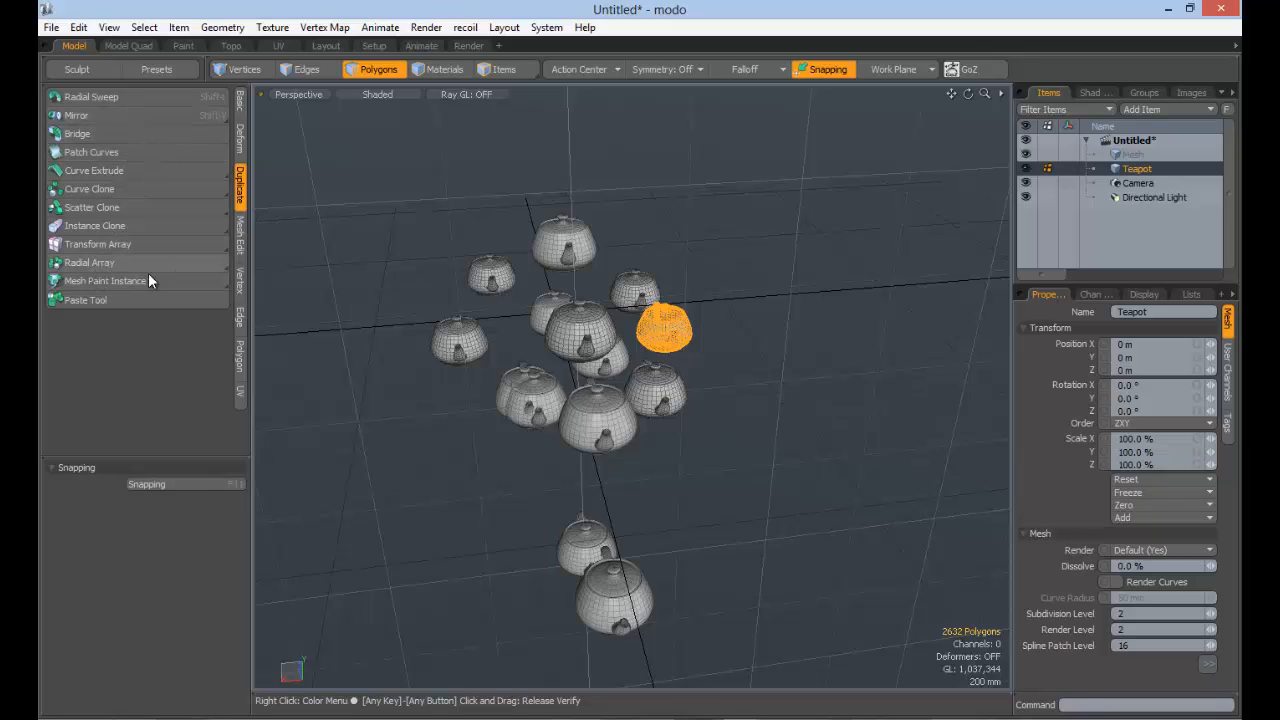
pyautogui.click(743, 359)
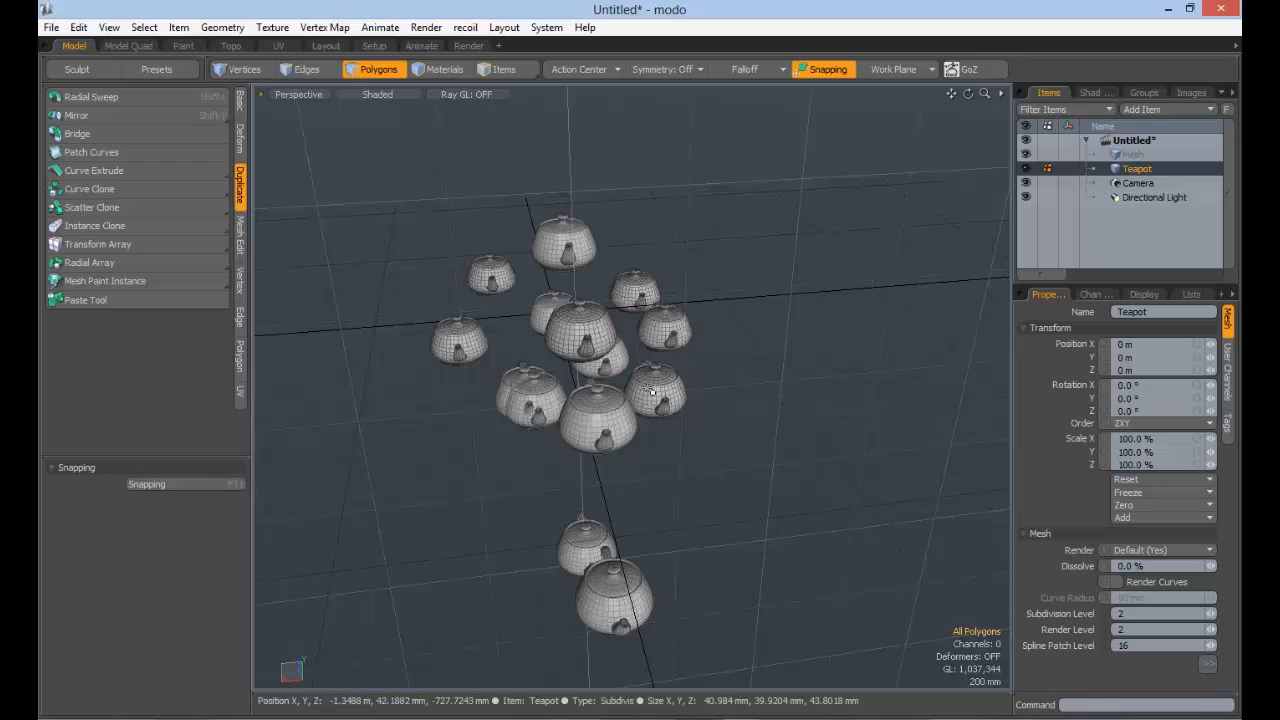
# Step: Delete the Teapot item with all its pasted copies from the scene
pyautogui.press('alt')
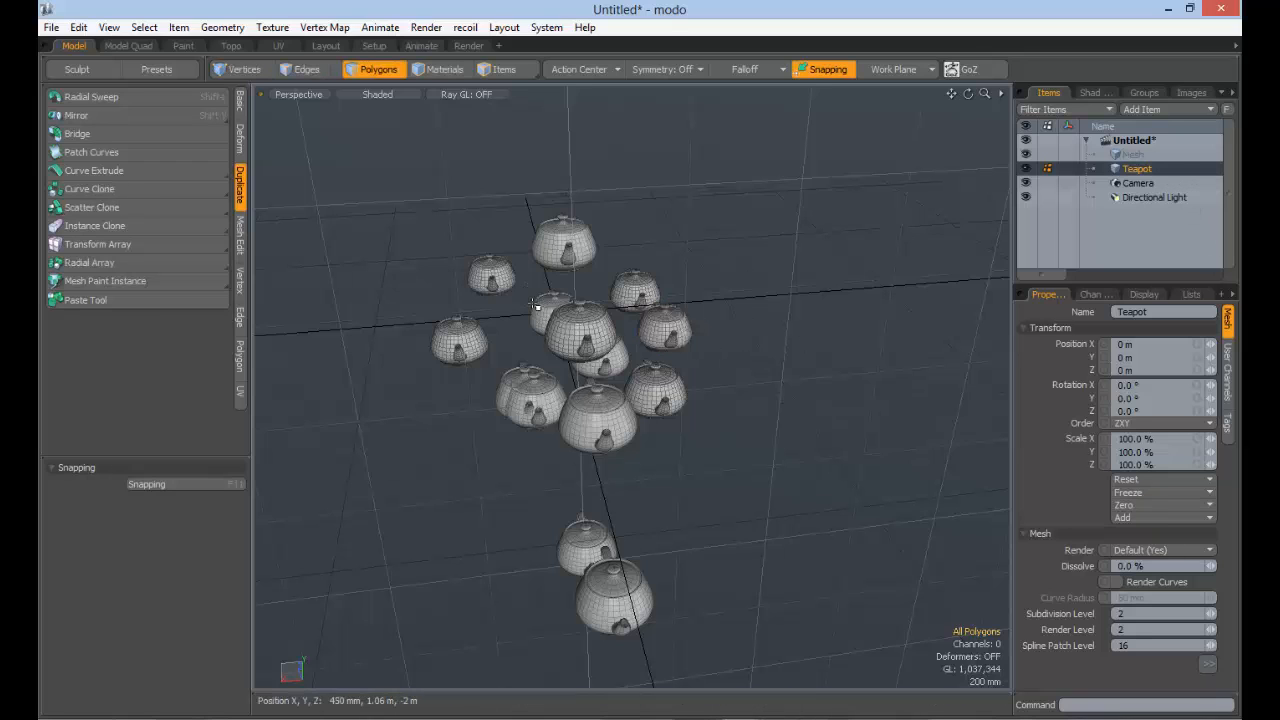
pyautogui.keyDown('alt'); pyautogui.moveTo(545, 309); pyautogui.dragTo(617, 320); pyautogui.keyUp('alt')
pyautogui.click(502, 69)
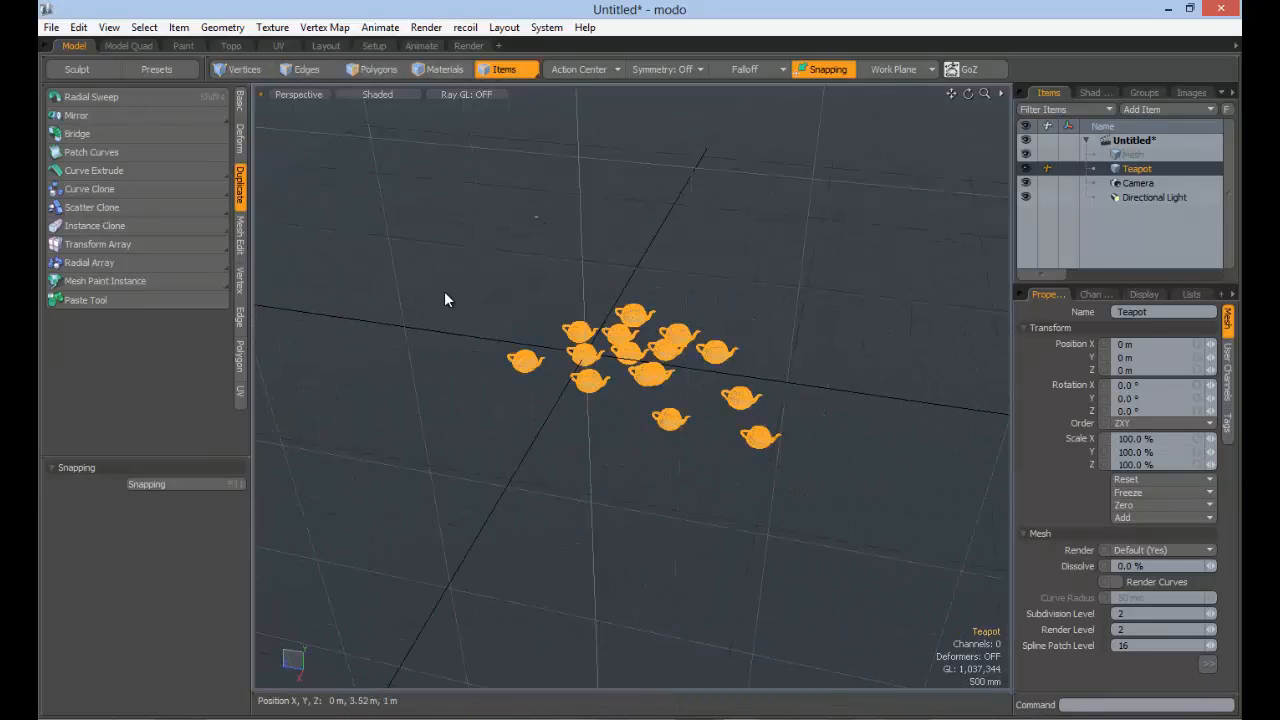
pyautogui.moveTo(540, 215)
pyautogui.mouseDown(button='right')
pyautogui.moveTo(730, 486)
pyautogui.moveTo(562, 202)
pyautogui.mouseUp(button='right')
pyautogui.press('Delete')
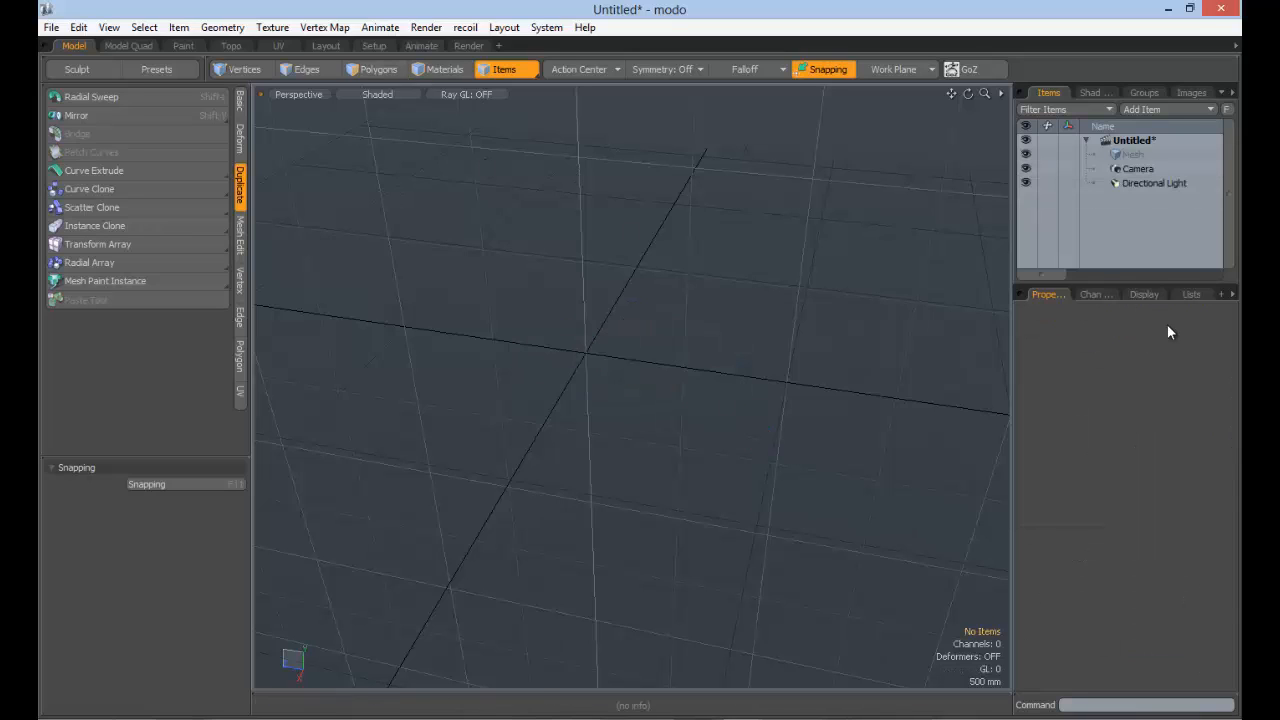
# Step: Select the empty Mesh item
pyautogui.click(1140, 155)
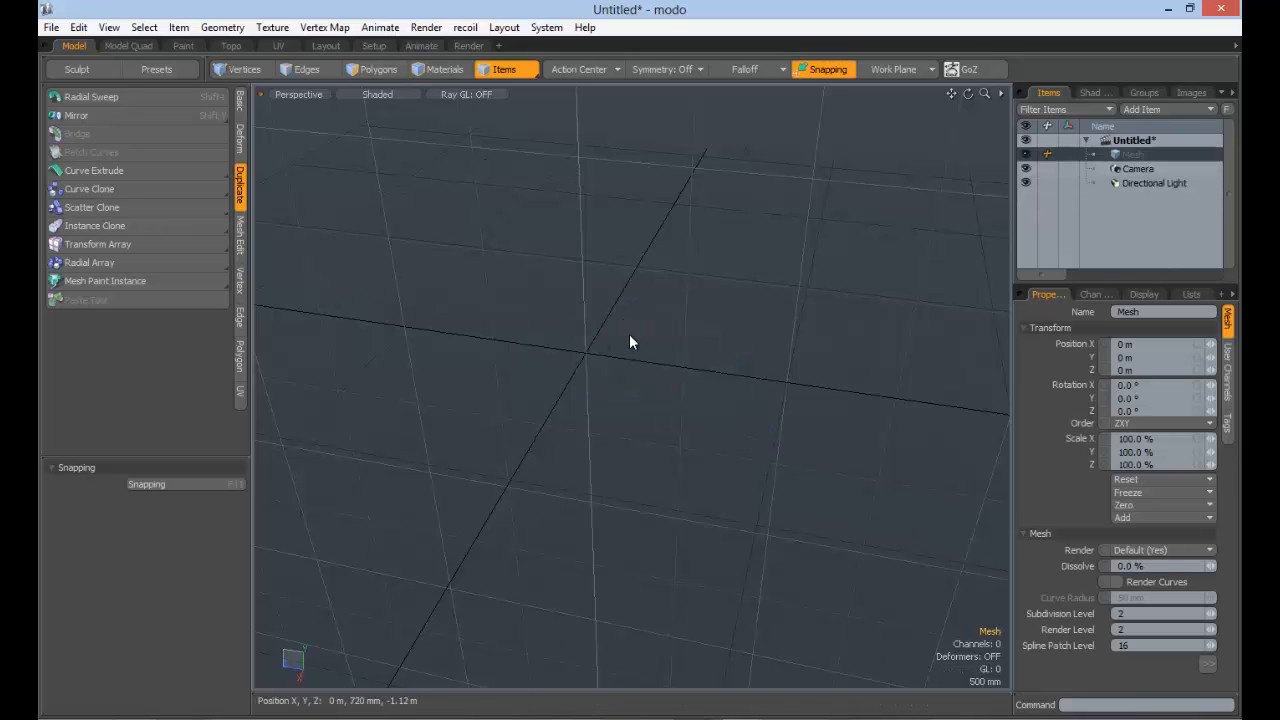
pyautogui.keyDown('alt'); pyautogui.moveTo(497, 343); pyautogui.dragTo(423, 340); pyautogui.keyUp('alt')
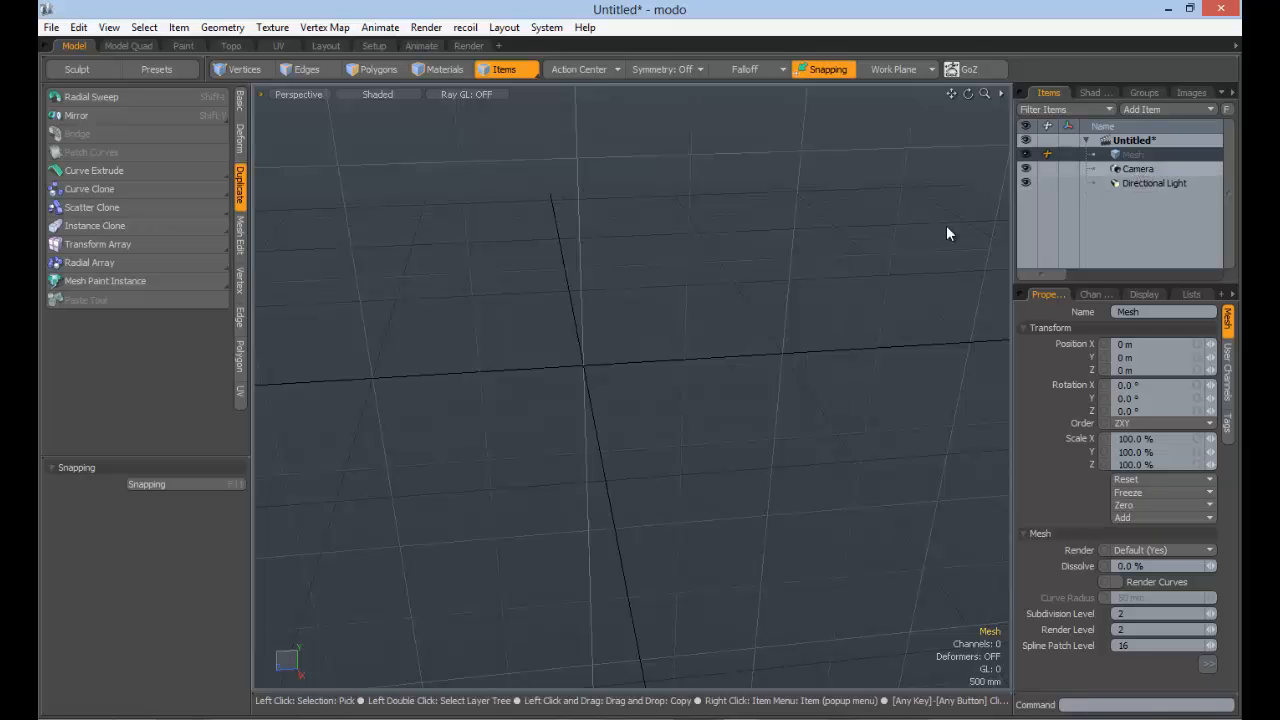
pyautogui.keyDown('alt'); pyautogui.moveTo(645, 286); pyautogui.dragTo(420, 290); pyautogui.keyUp('alt')
# Step: Look over the duplication tools and their settings, including Transform Array, Curve Extrude, Scatter Clone, Curve Clone and Mirror
pyautogui.click(150, 244)
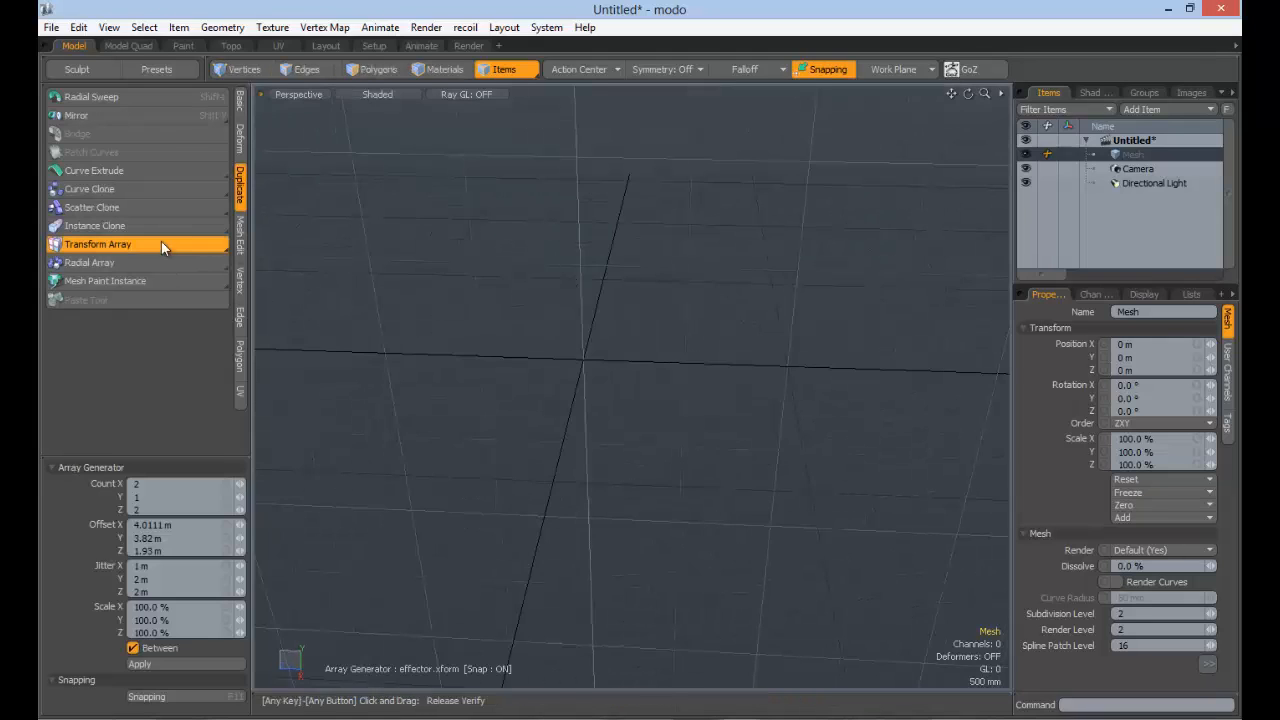
pyautogui.click(153, 170)
pyautogui.click(125, 111)
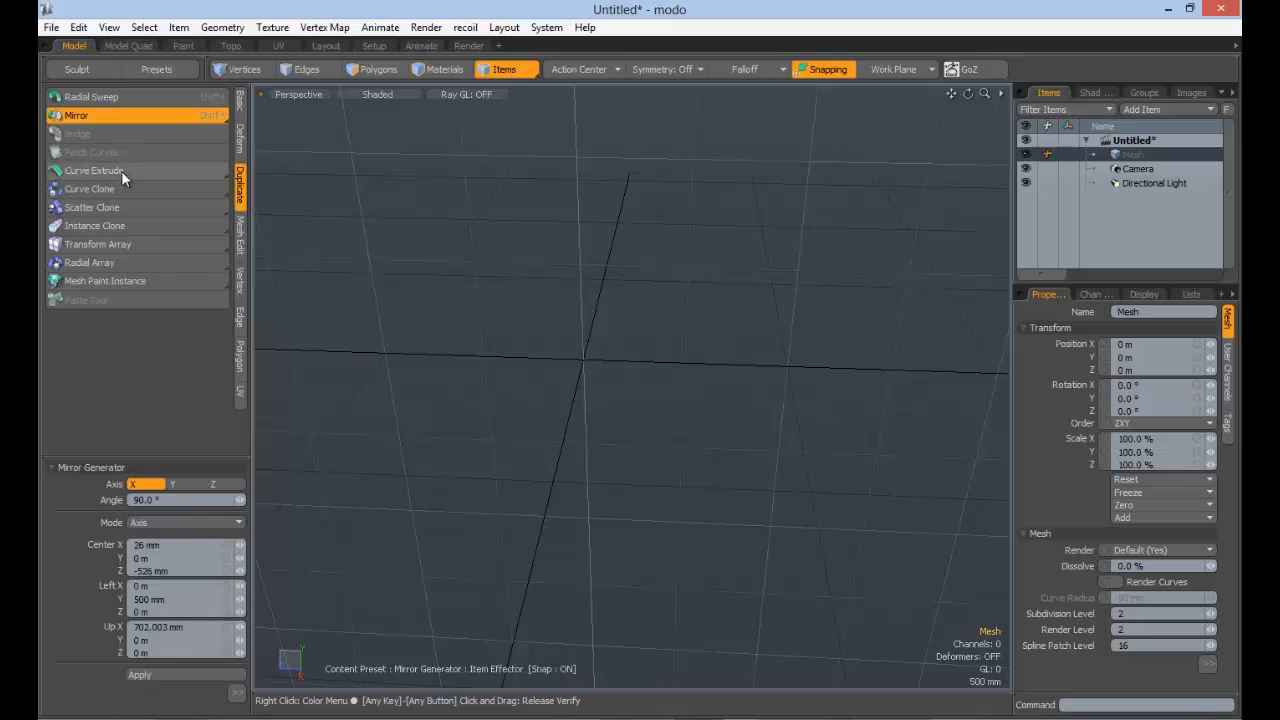
pyautogui.click(124, 207)
pyautogui.click(106, 188)
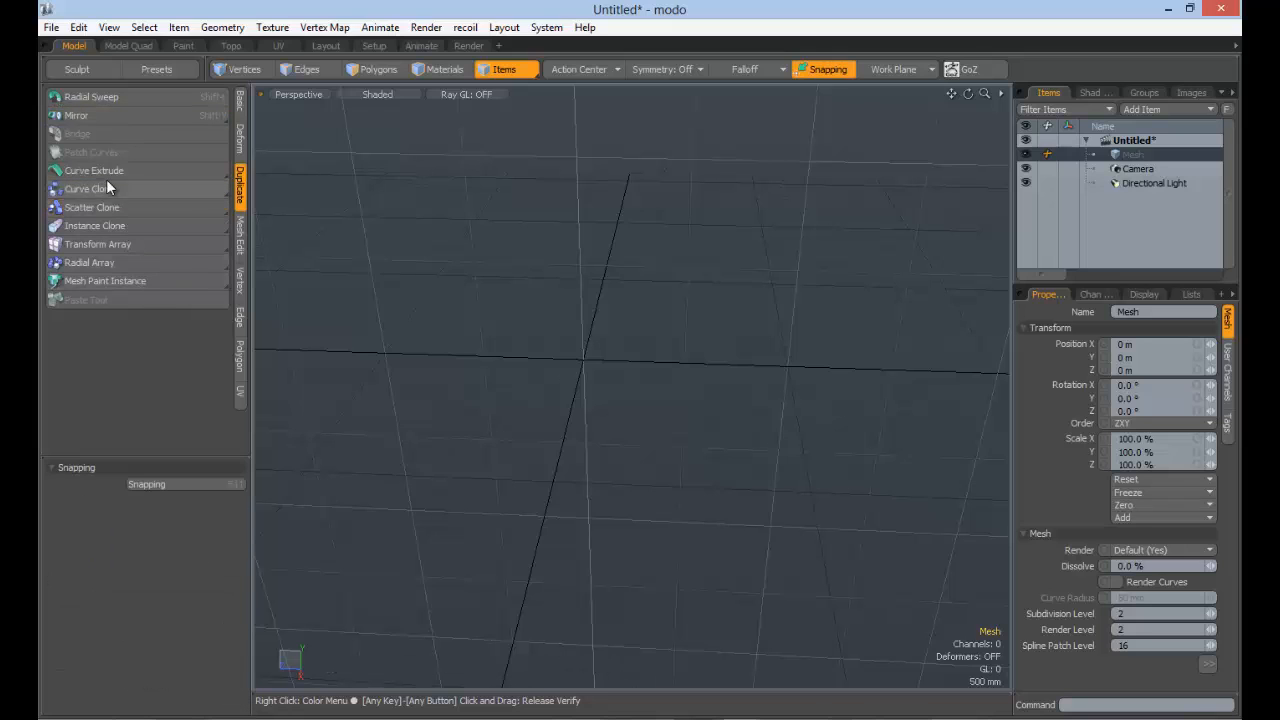
pyautogui.click(105, 115)
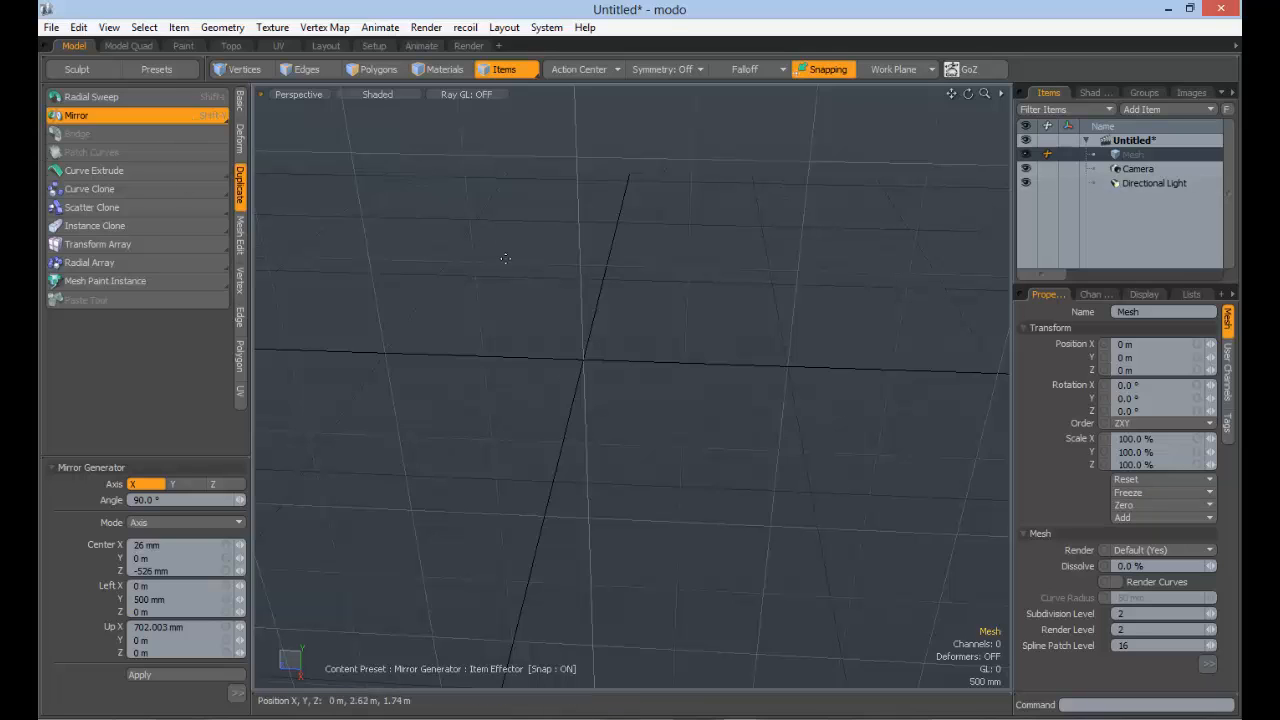
pyautogui.click(82, 115)
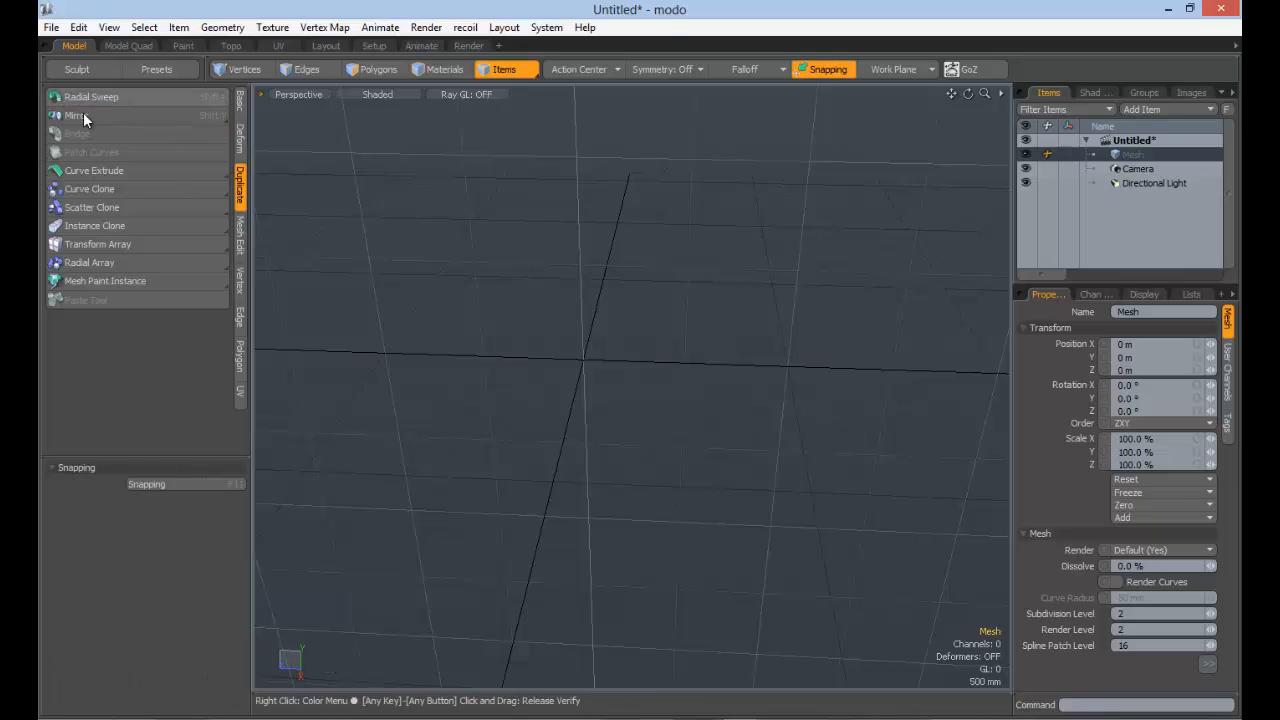
# Step: Look through the basic and deform toolsets and return to the duplication tools
pyautogui.click(240, 101)
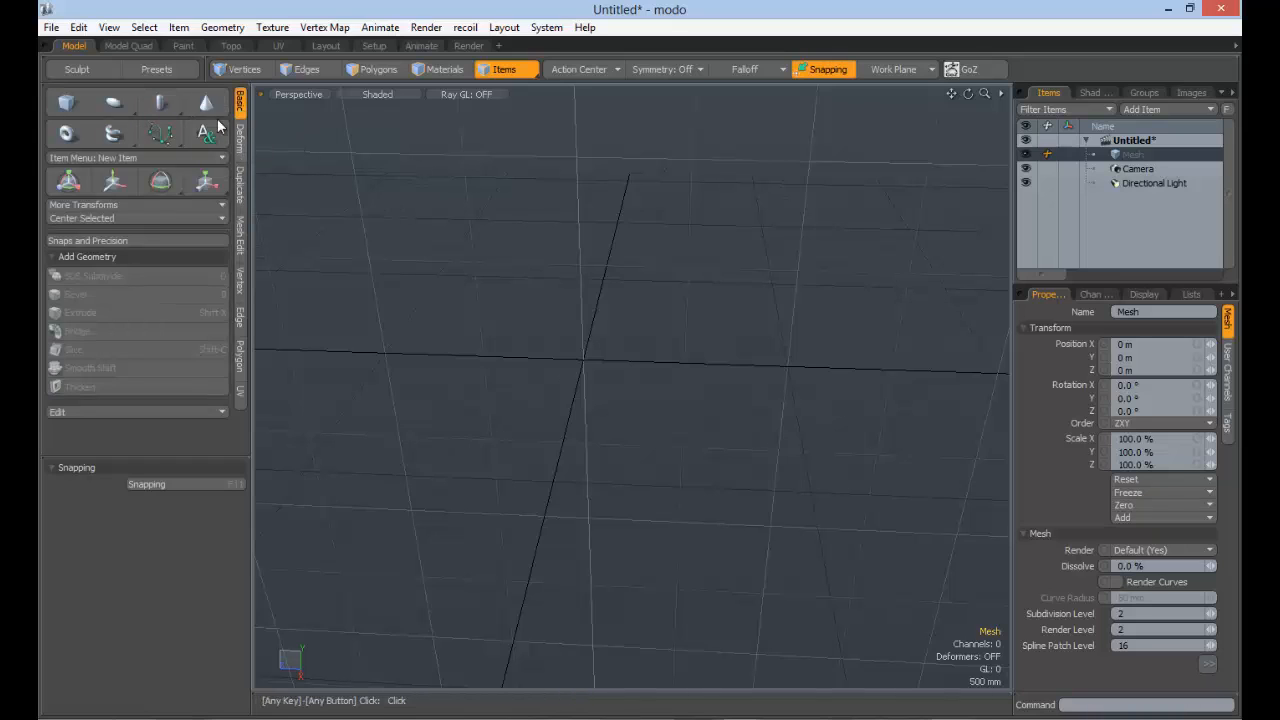
pyautogui.click(243, 139)
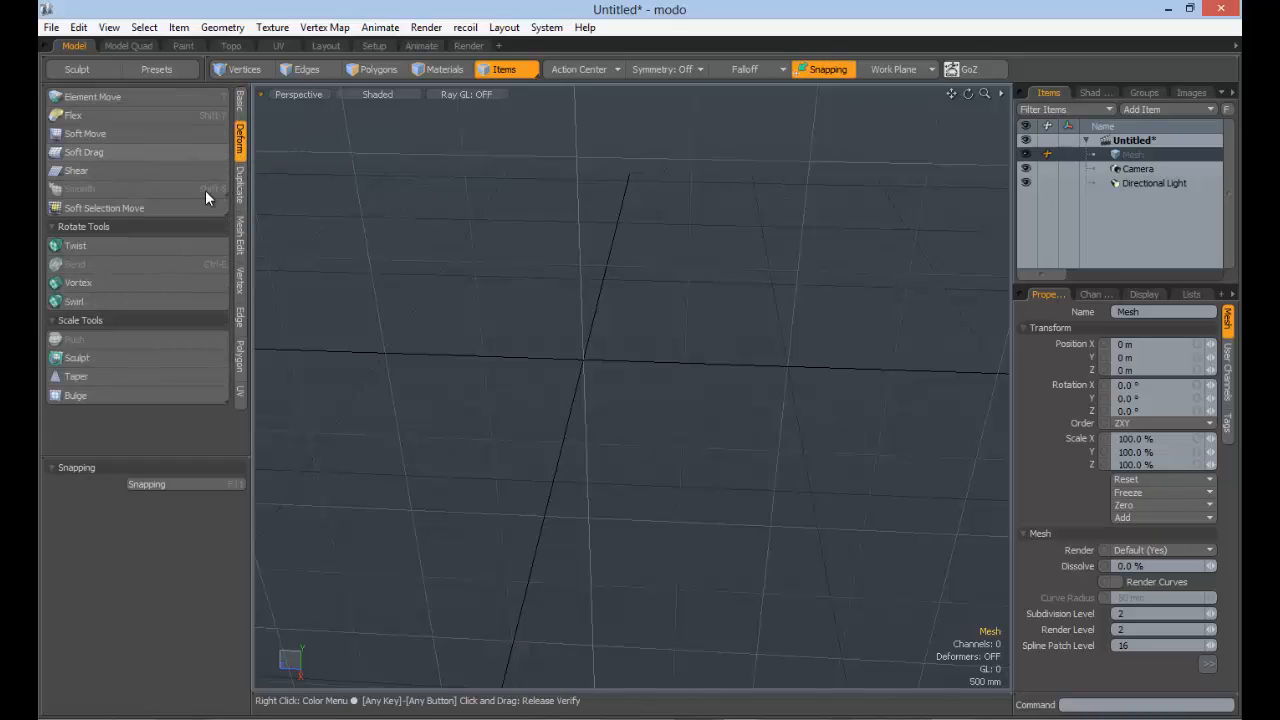
pyautogui.click(240, 195)
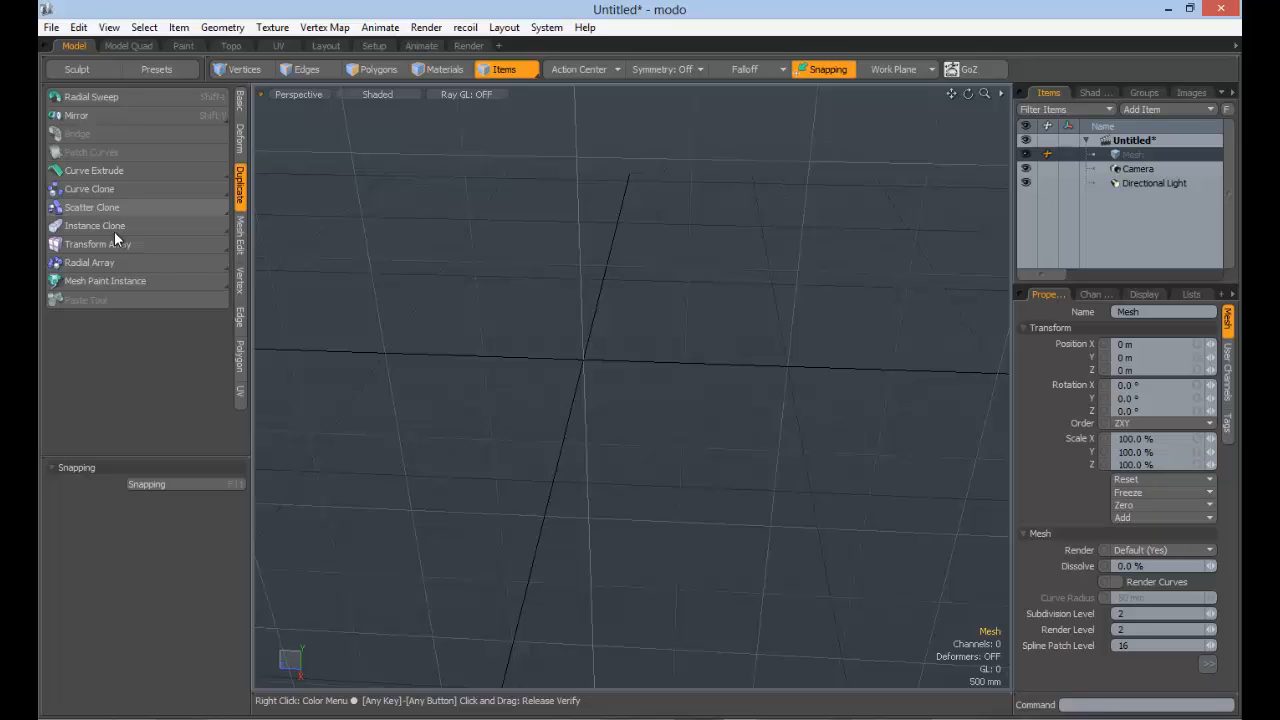
pyautogui.click(97, 117)
pyautogui.click(117, 260)
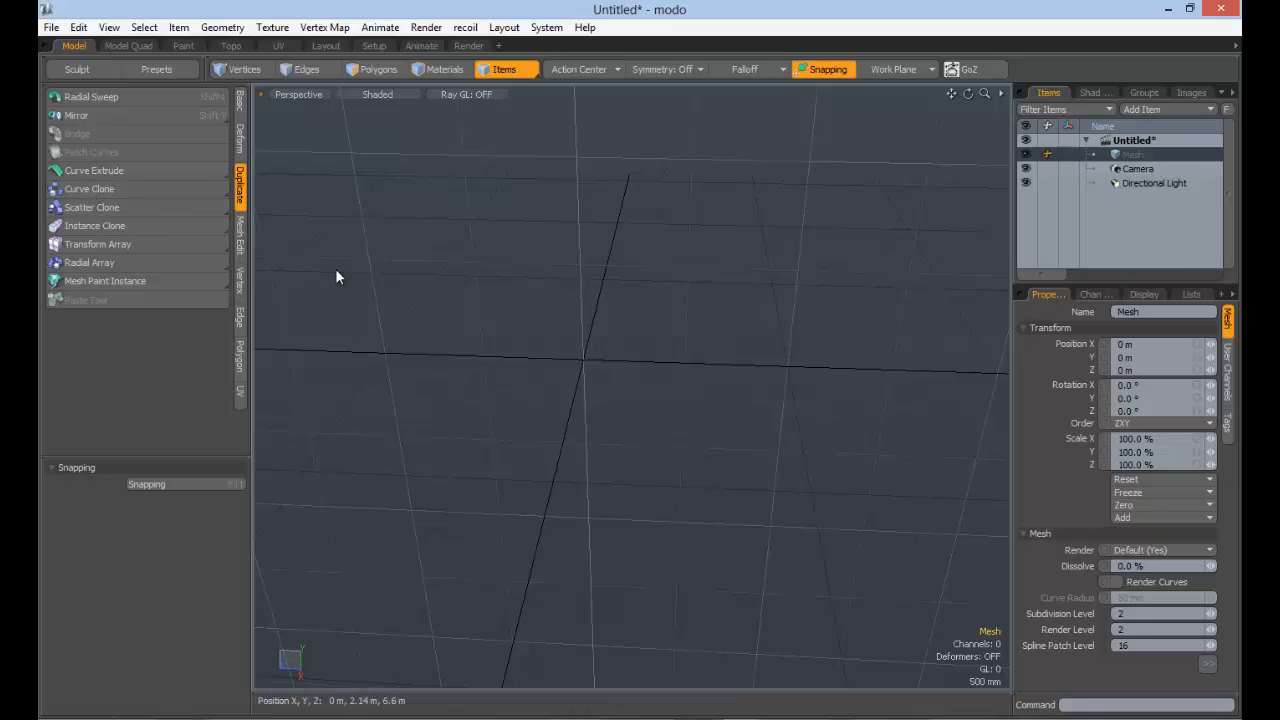
pyautogui.keyDown('alt'); pyautogui.moveTo(595, 325); pyautogui.dragTo(326, 274); pyautogui.keyUp('alt')
pyautogui.scroll(3, 563, 343)
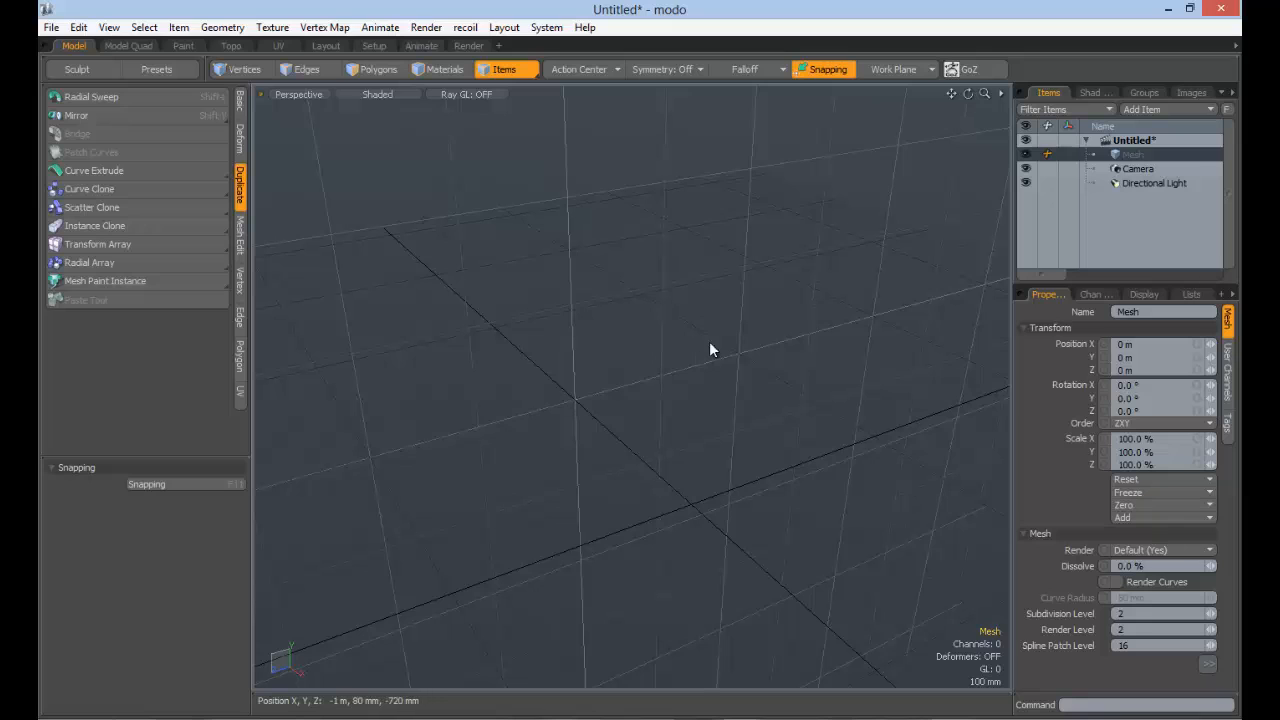
pyautogui.keyDown('alt'); pyautogui.moveTo(568, 381); pyautogui.dragTo(612, 436); pyautogui.keyUp('alt')
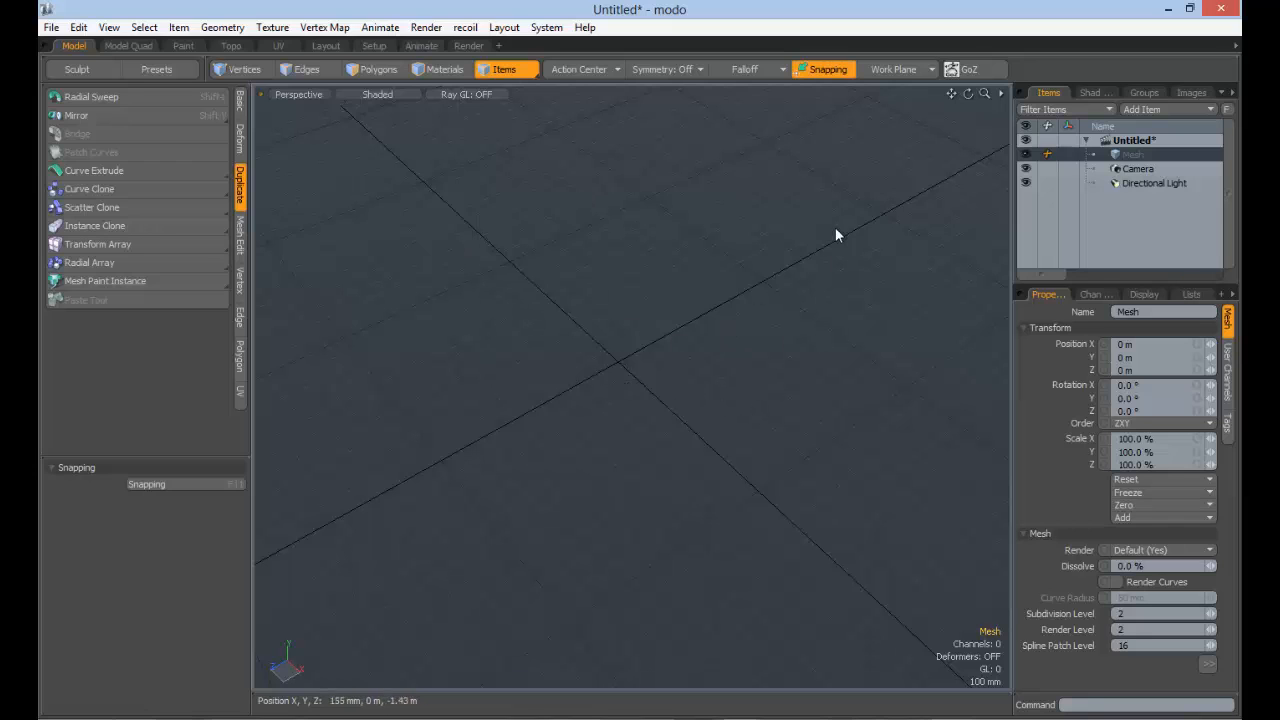
pyautogui.keyDown('alt'); pyautogui.moveTo(681, 407); pyautogui.dragTo(720, 329); pyautogui.keyUp('alt')
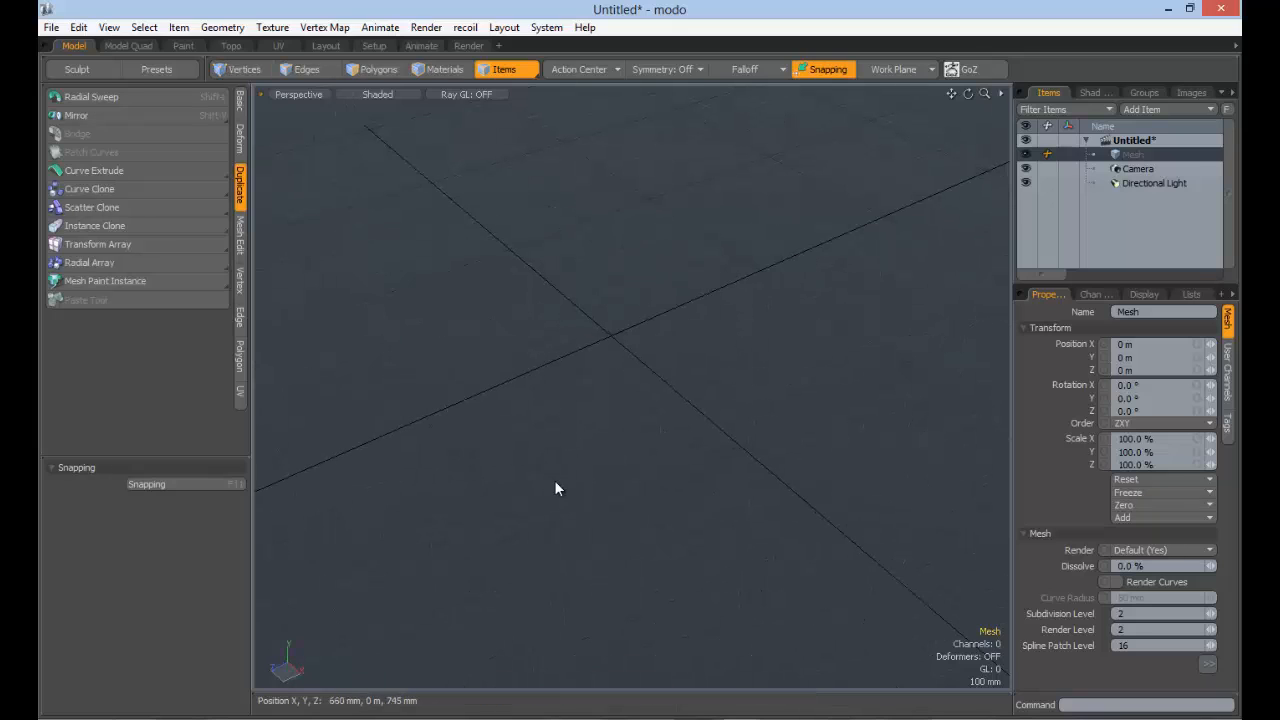
# Step: Look through all modeling toolsets from Basic to UV and return to the Basic tools
pyautogui.click(240, 102)
pyautogui.click(240, 140)
pyautogui.click(240, 188)
pyautogui.click(241, 240)
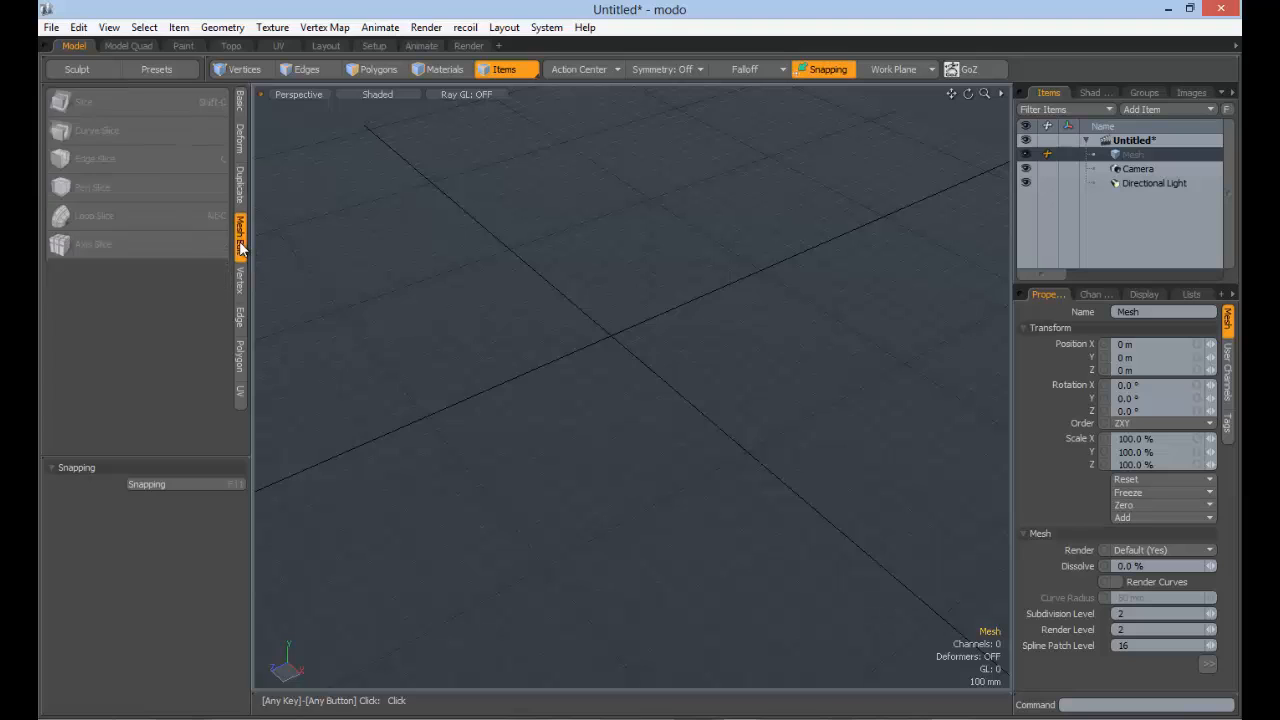
pyautogui.click(241, 284)
pyautogui.click(241, 319)
pyautogui.click(241, 363)
pyautogui.click(241, 392)
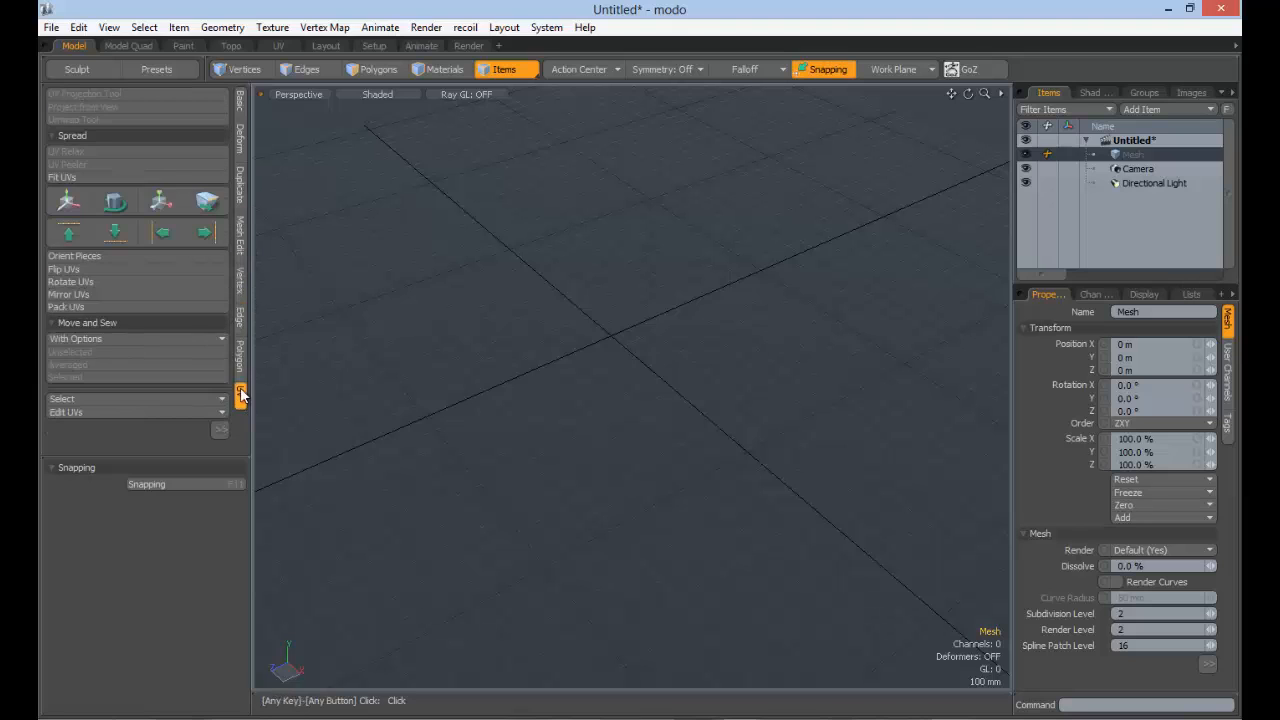
pyautogui.click(243, 354)
pyautogui.click(241, 319)
pyautogui.click(241, 284)
pyautogui.click(241, 240)
pyautogui.click(241, 188)
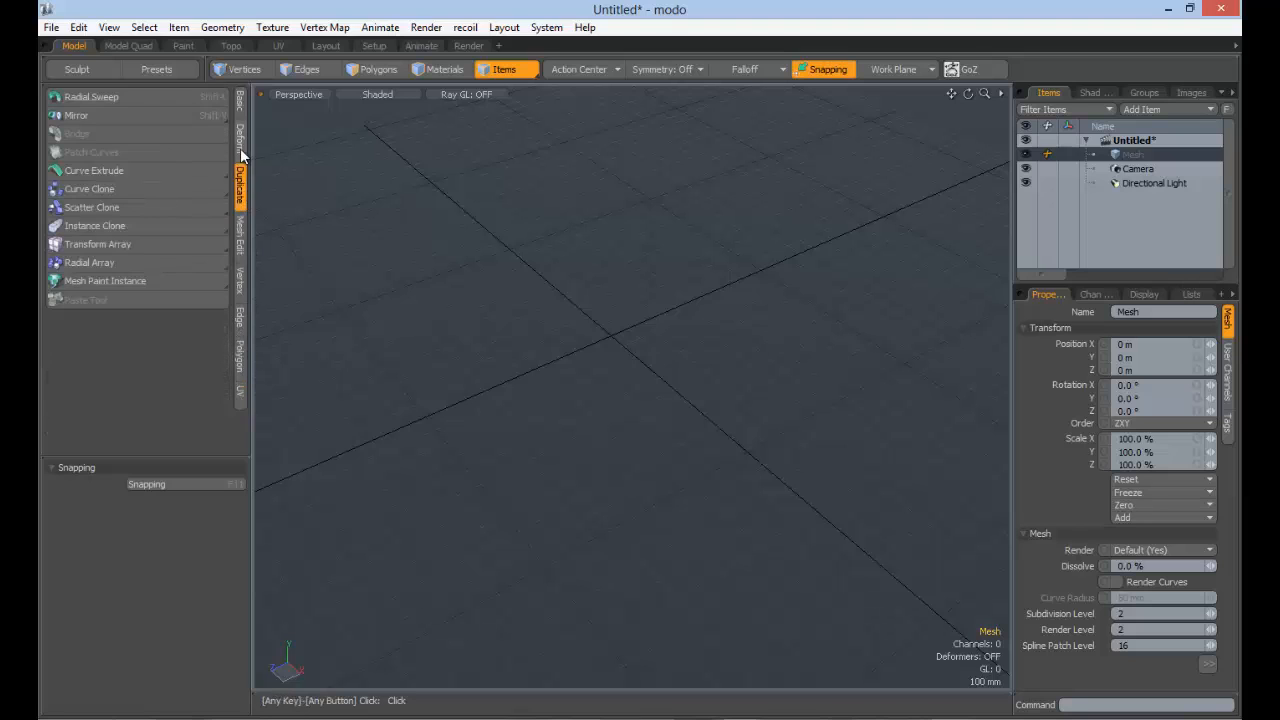
pyautogui.click(240, 140)
pyautogui.click(240, 102)
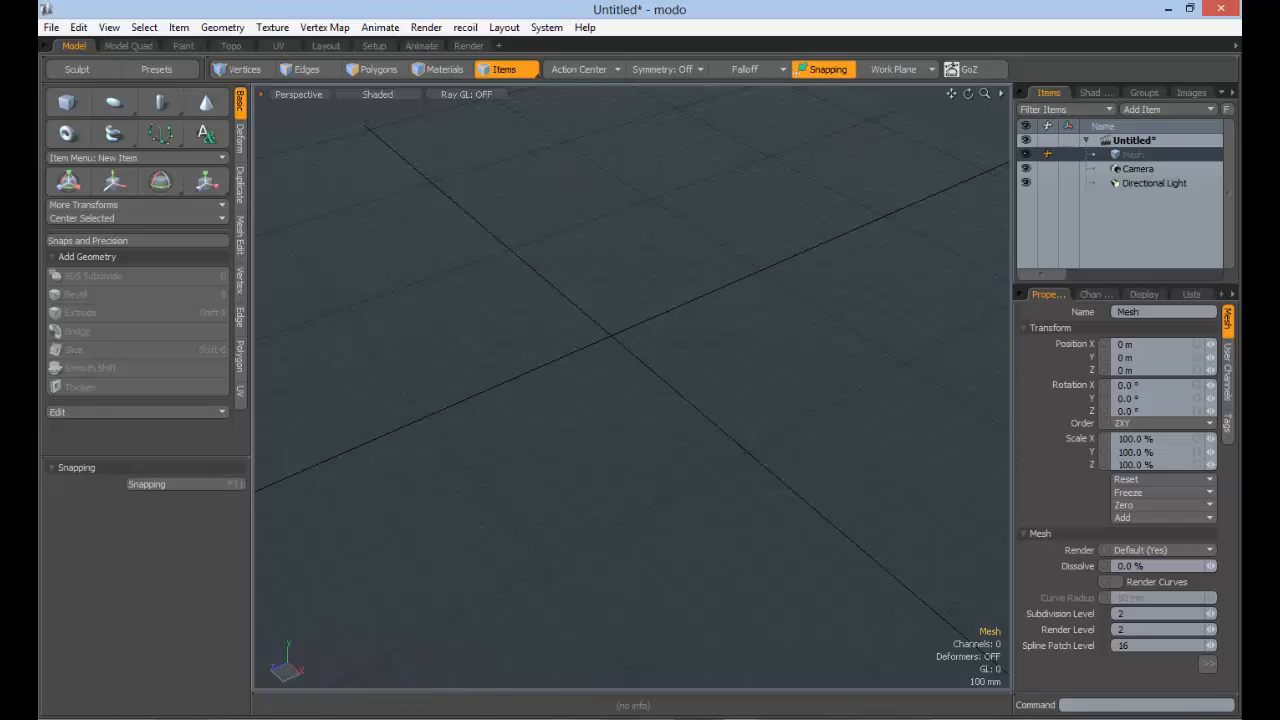
# Step: Look over the item types that can be added to the scene, including Duplication and Particles
pyautogui.click(1166, 109)
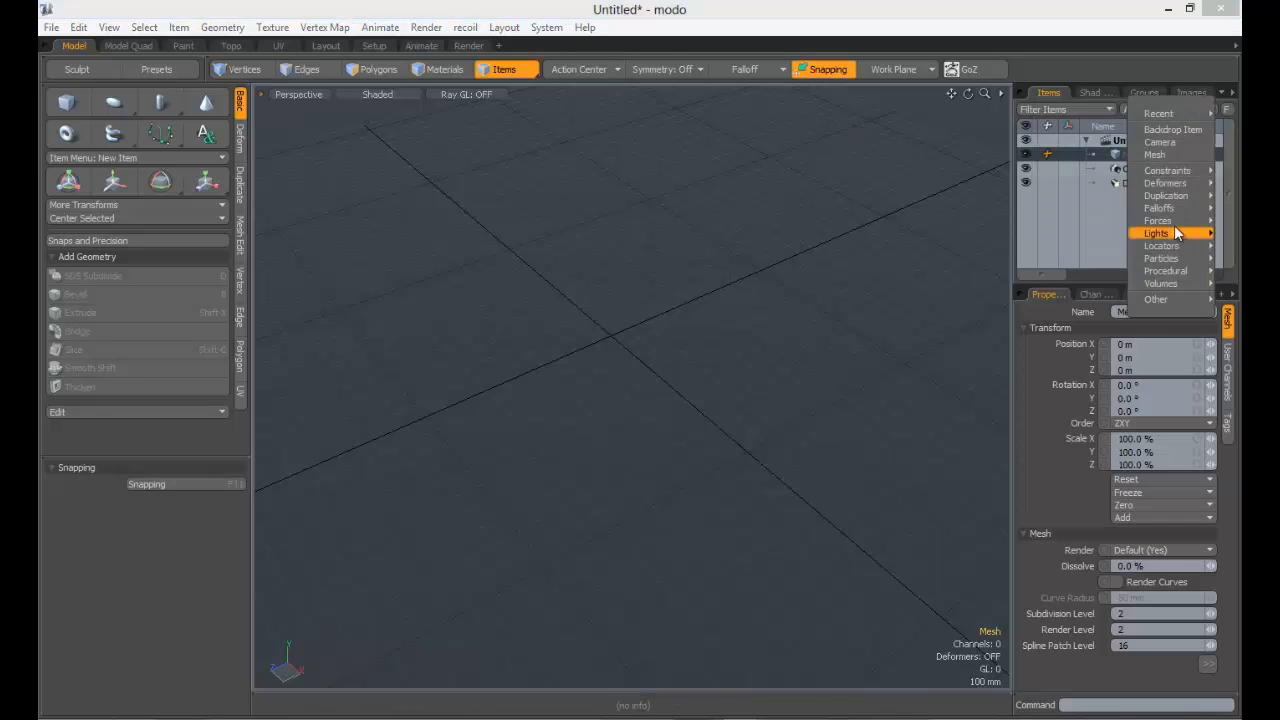
pyautogui.moveTo(1167, 205)
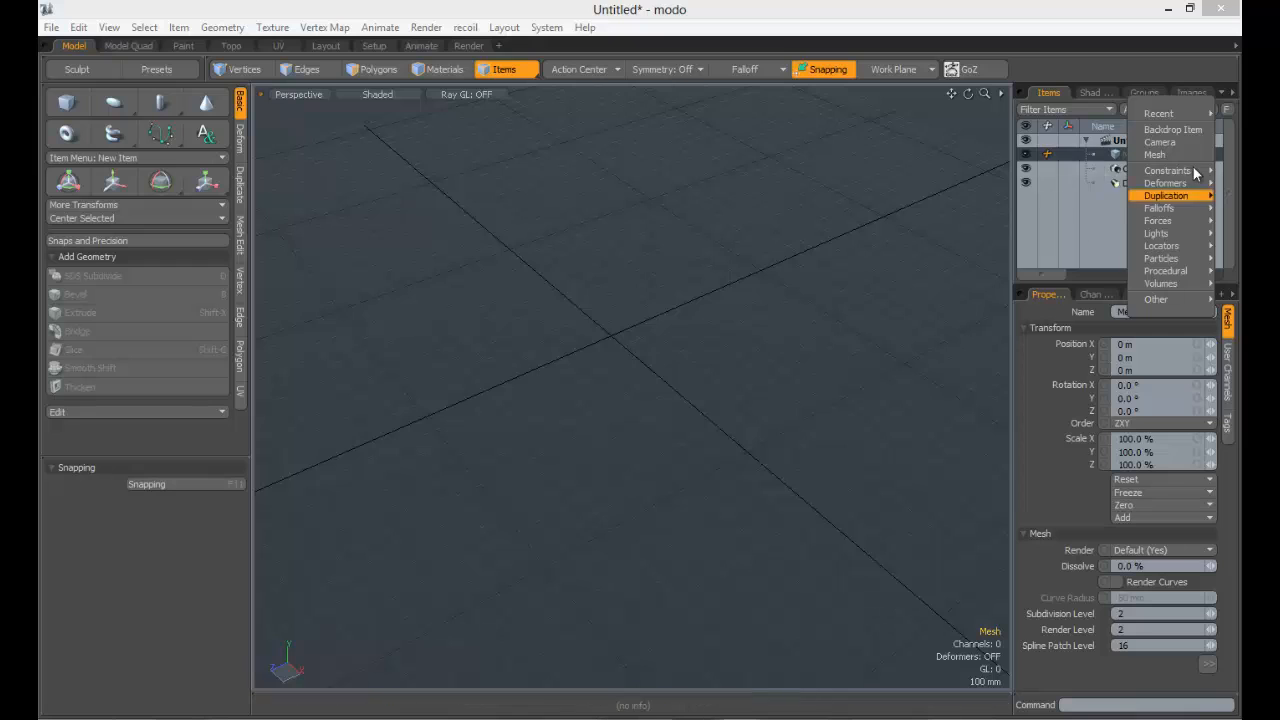
pyautogui.moveTo(1160, 258)
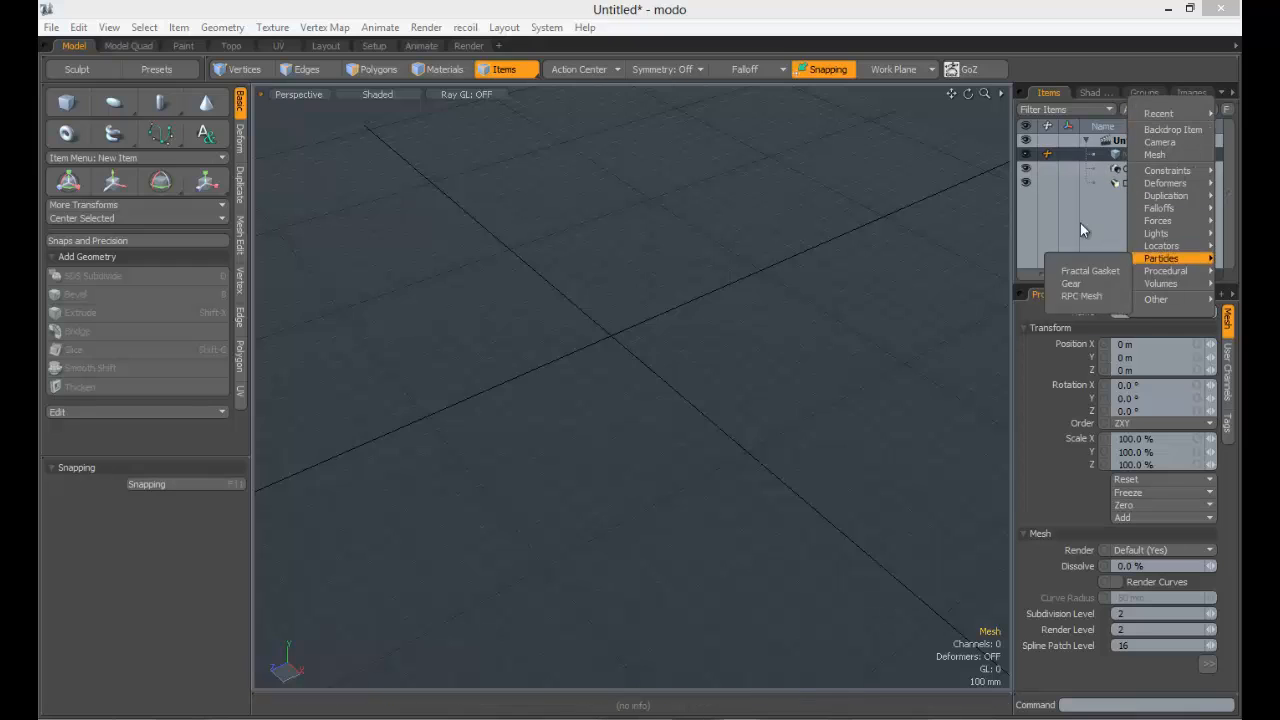
pyautogui.click(700, 272)
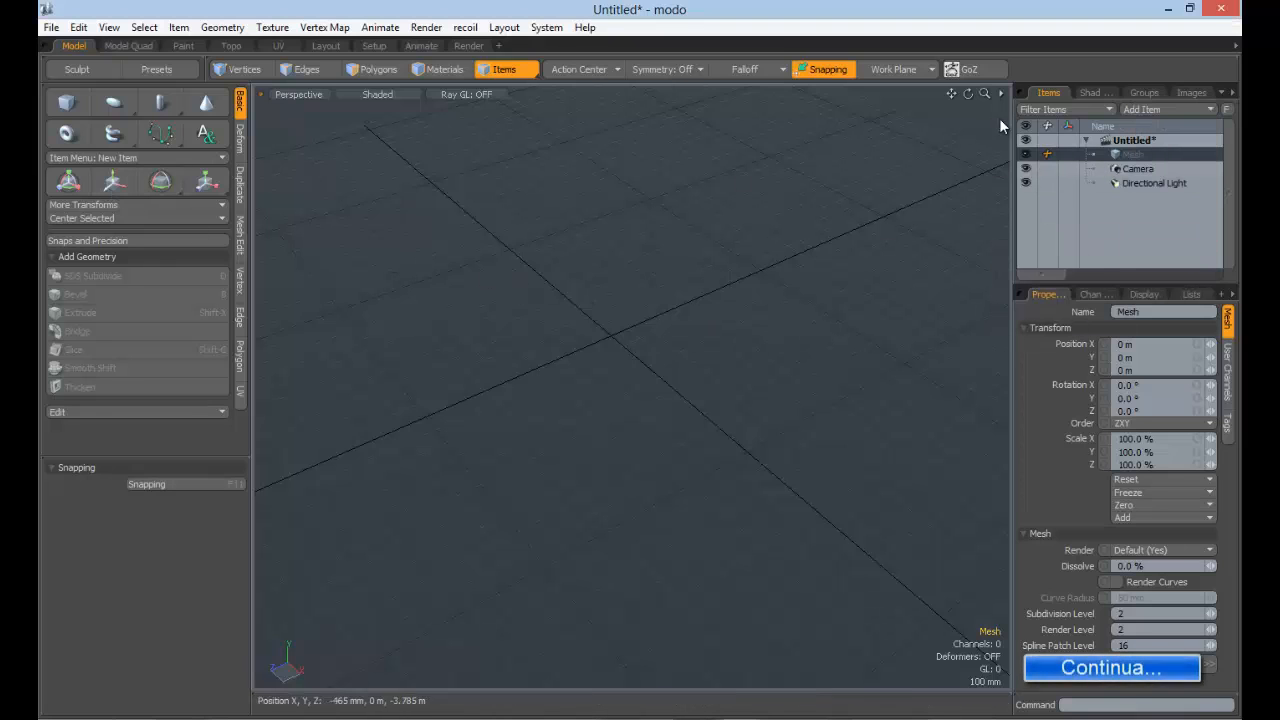
# Step: Try adding a Replicator item to the scene and undo the addition
pyautogui.click(1148, 109)
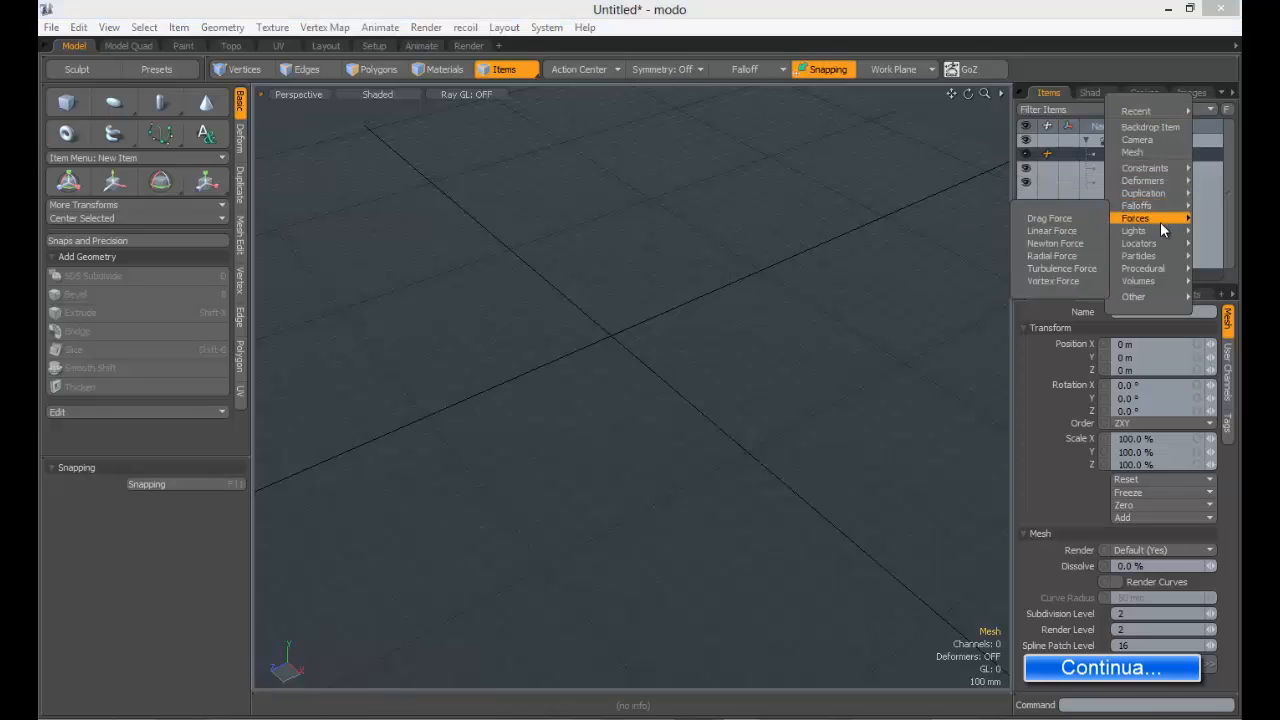
pyautogui.moveTo(1167, 203)
pyautogui.click(1082, 196)
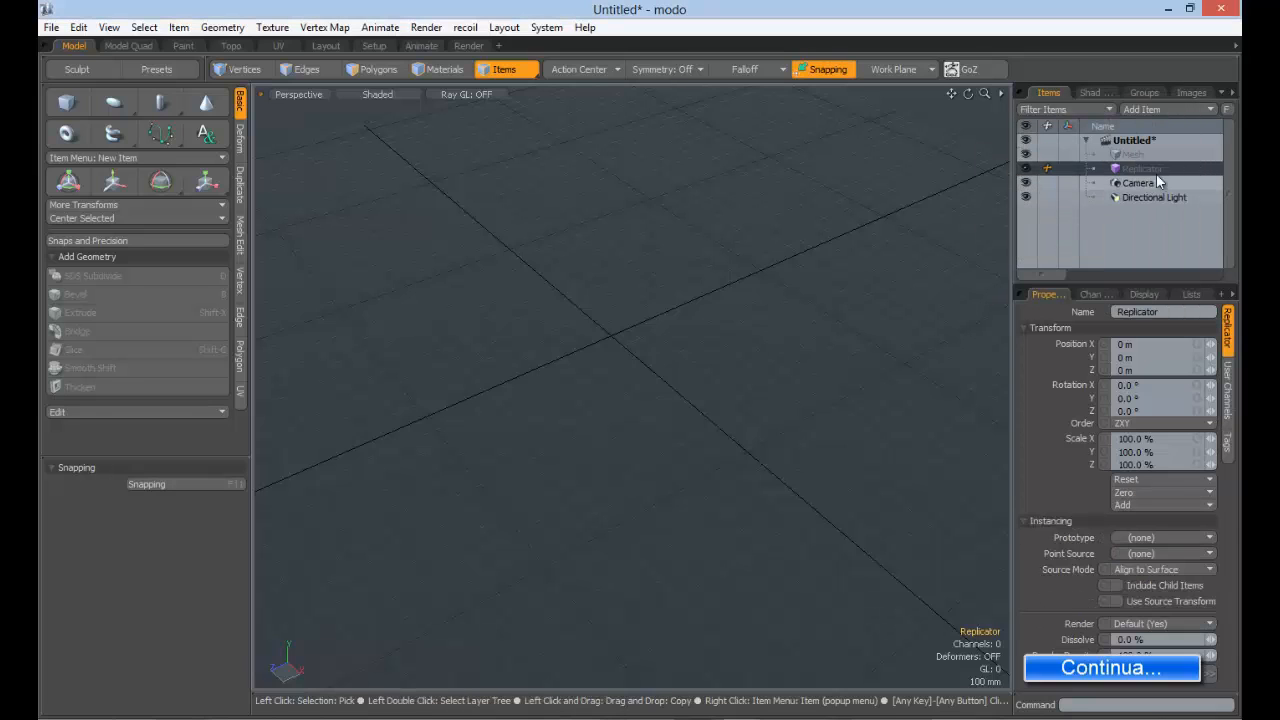
pyautogui.hotkey('ctrl', 'z')
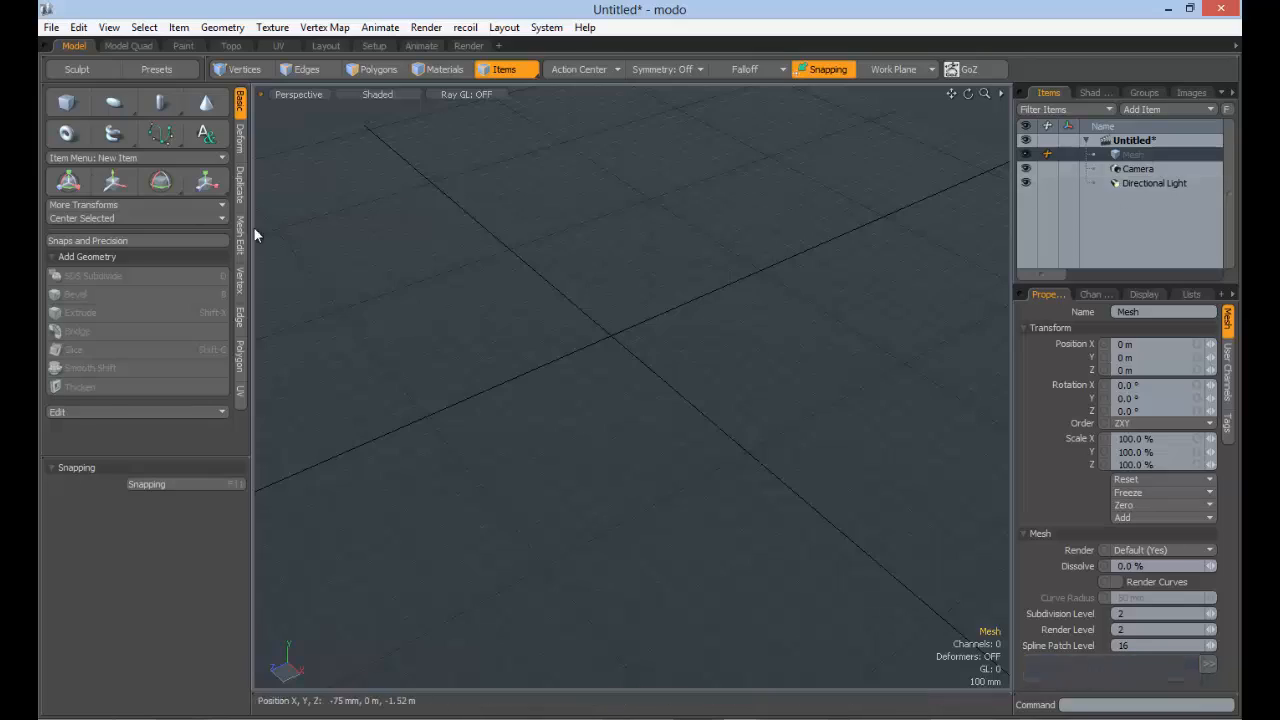